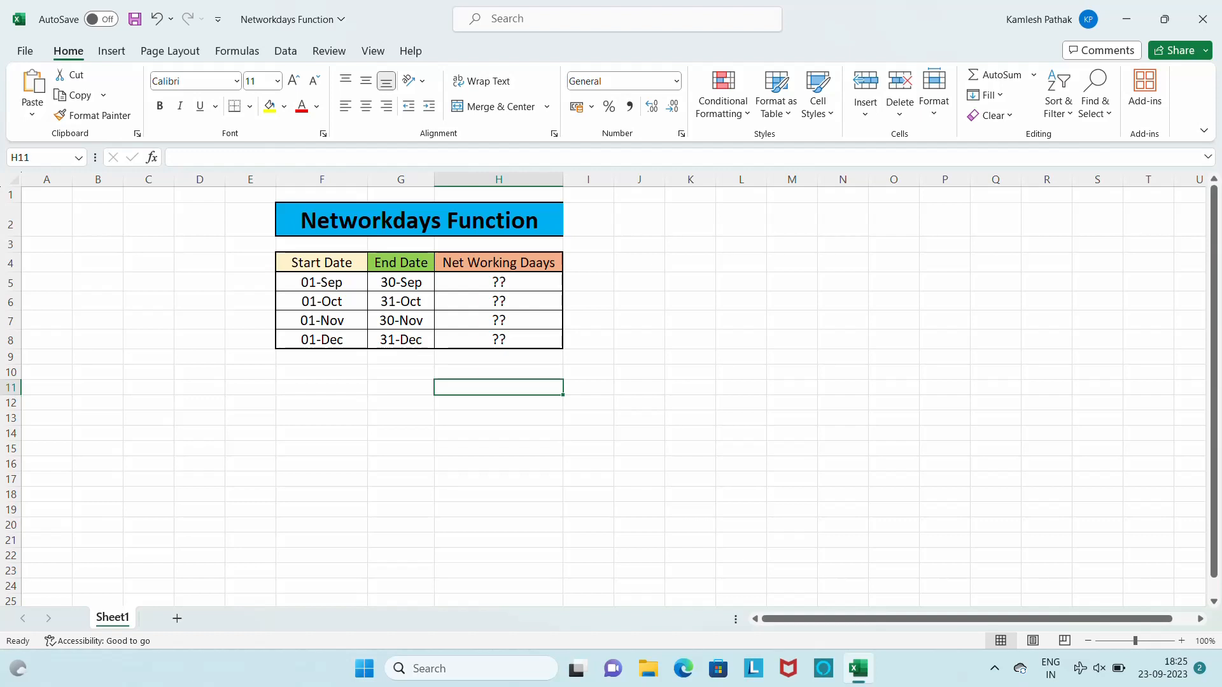
- Correct the misspelled header in cell H4 to read "Net Working Days"
left_click(328, 268)
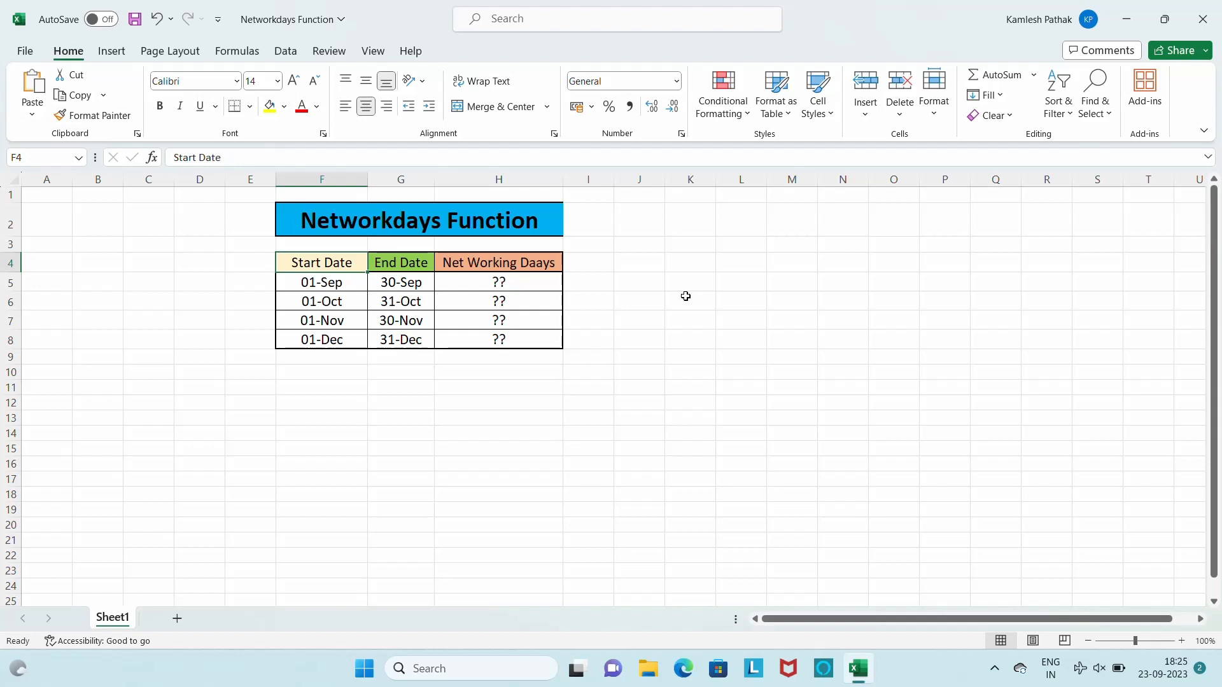
left_click(437, 266)
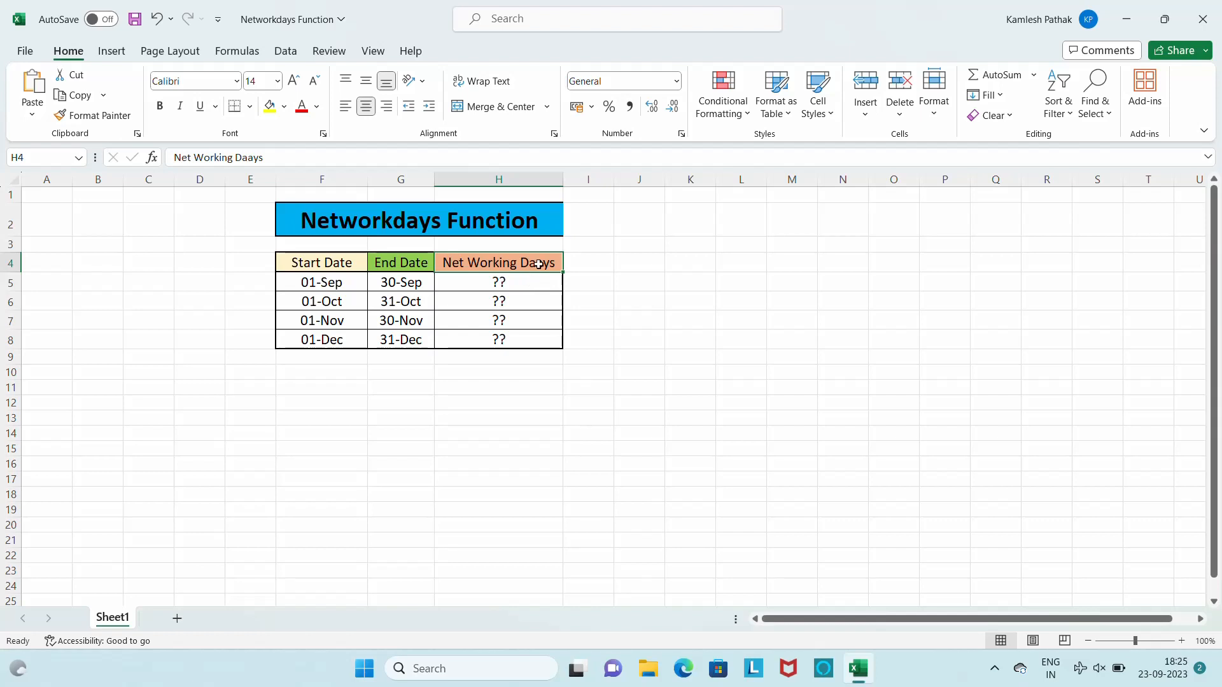
key("F2")
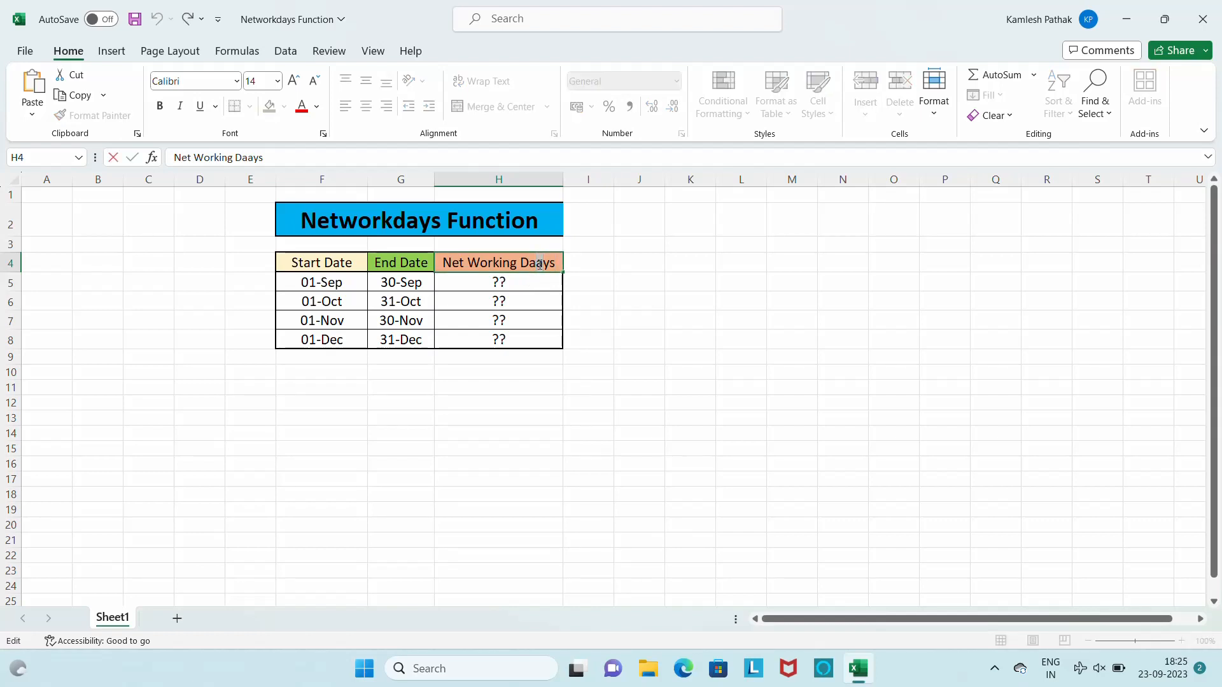
key("BackSpace")
key("Return")
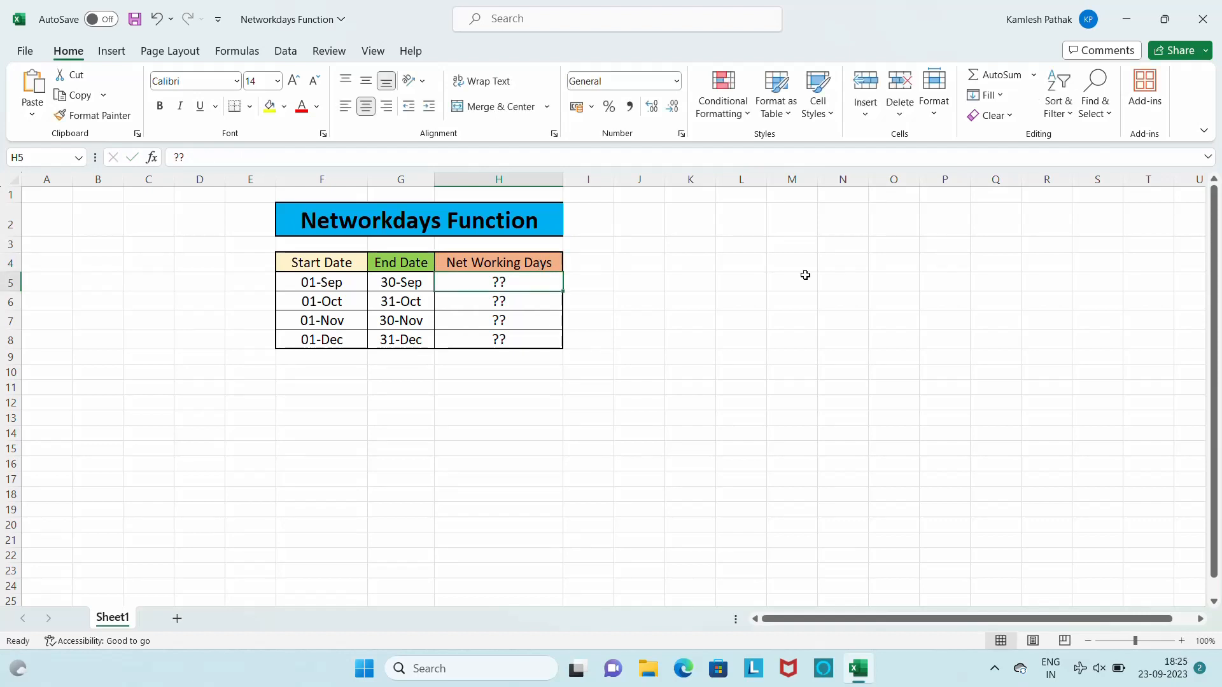
- Review the start and end dates in the September to December rows of the table
left_click(315, 279)
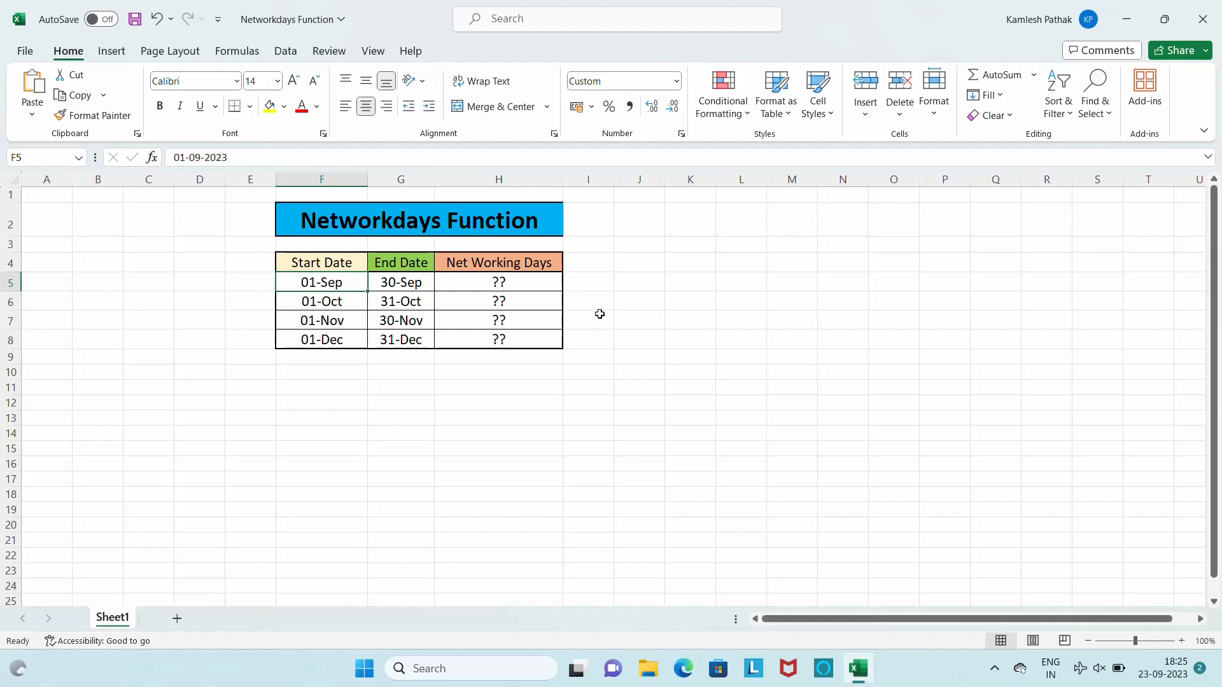
left_click(327, 308)
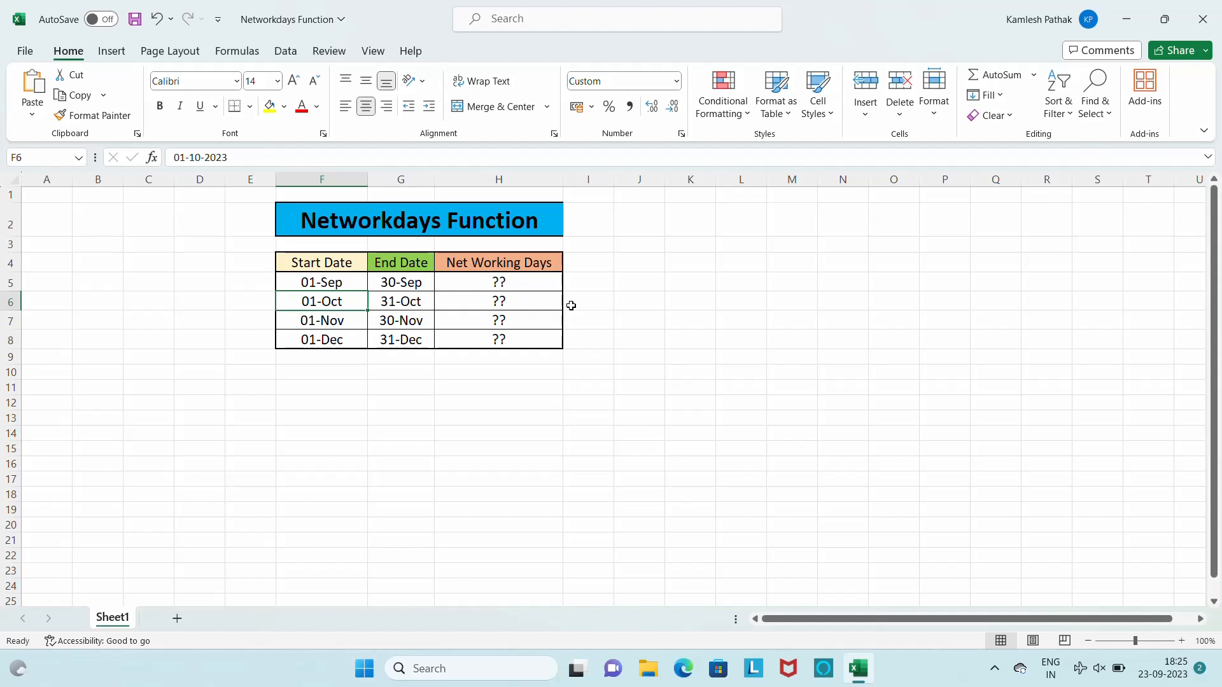
left_click(324, 322)
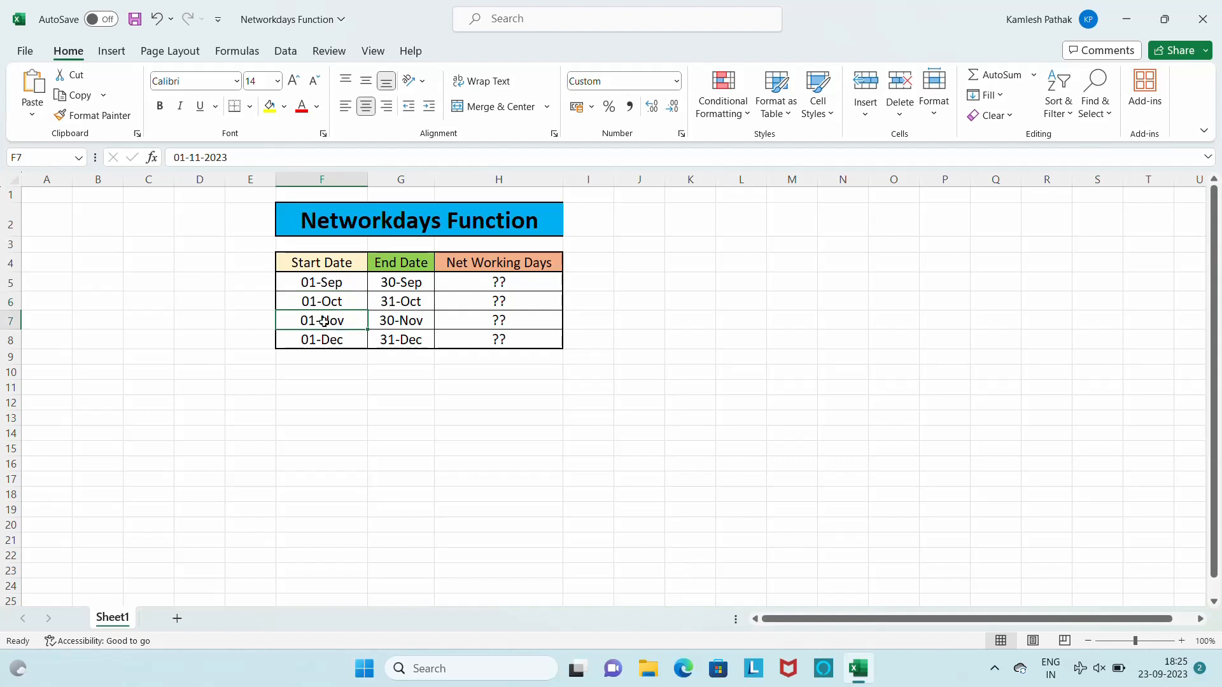
left_click(421, 326)
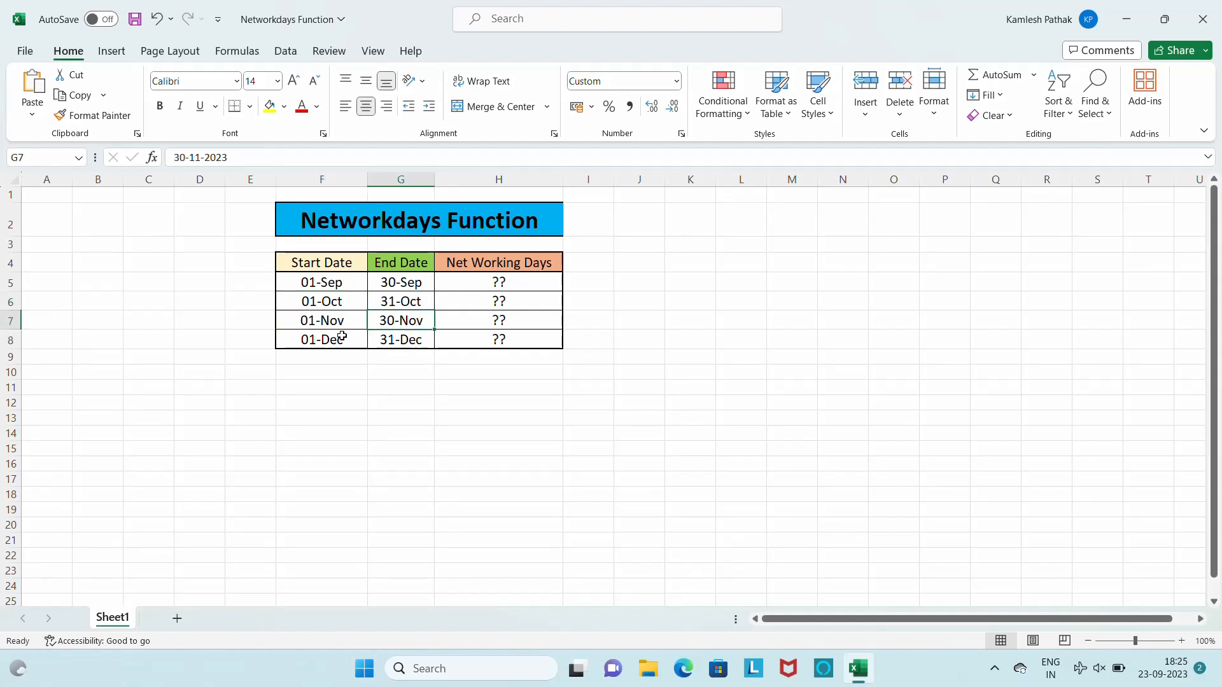
left_click(324, 343)
left_click(403, 347)
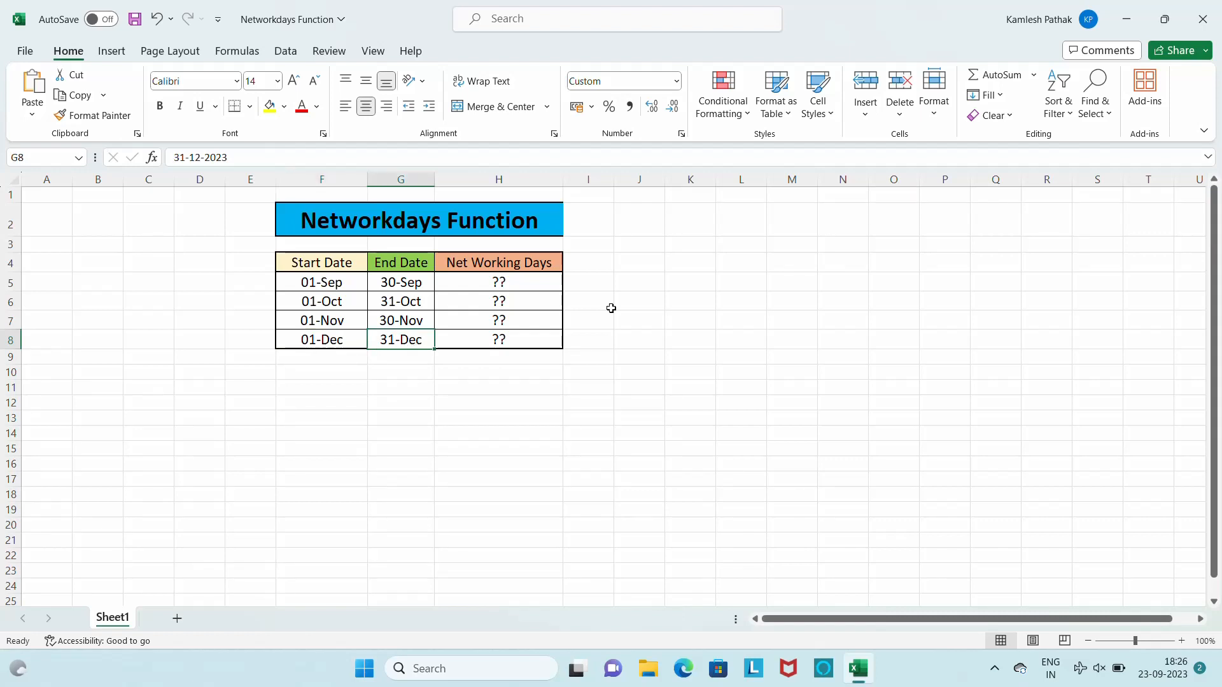
left_click(629, 301)
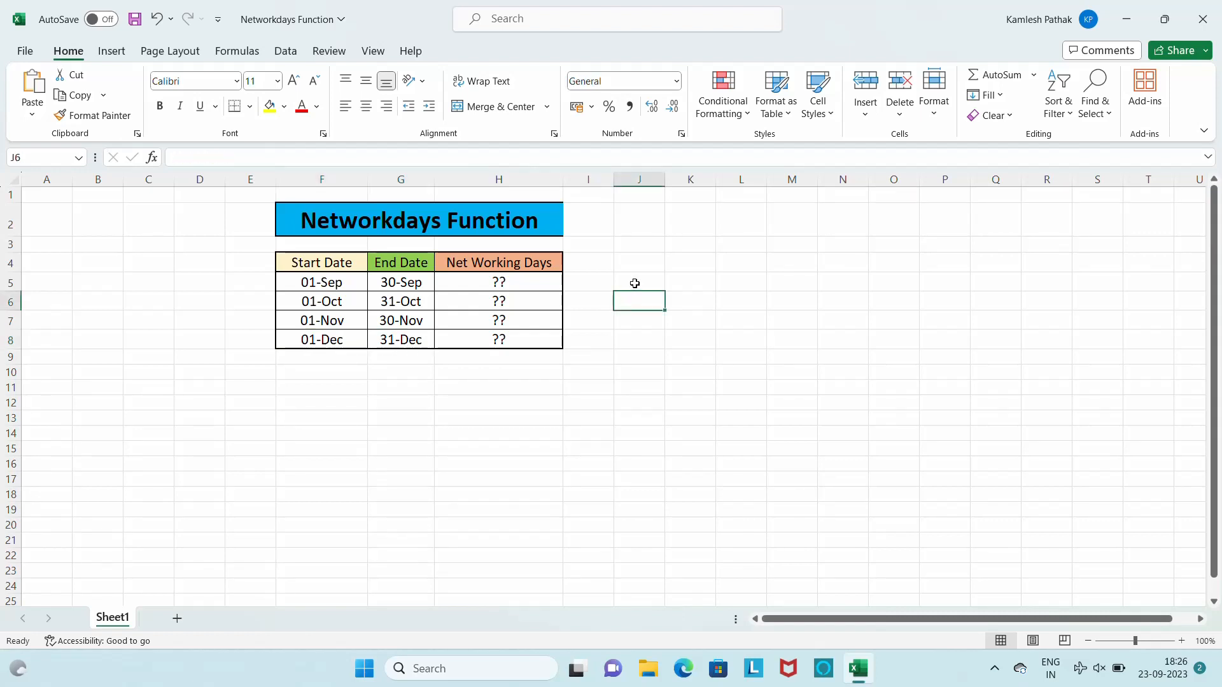
- Apply thick outside borders to the merged "Networkdays Function" title cell
left_click(508, 223)
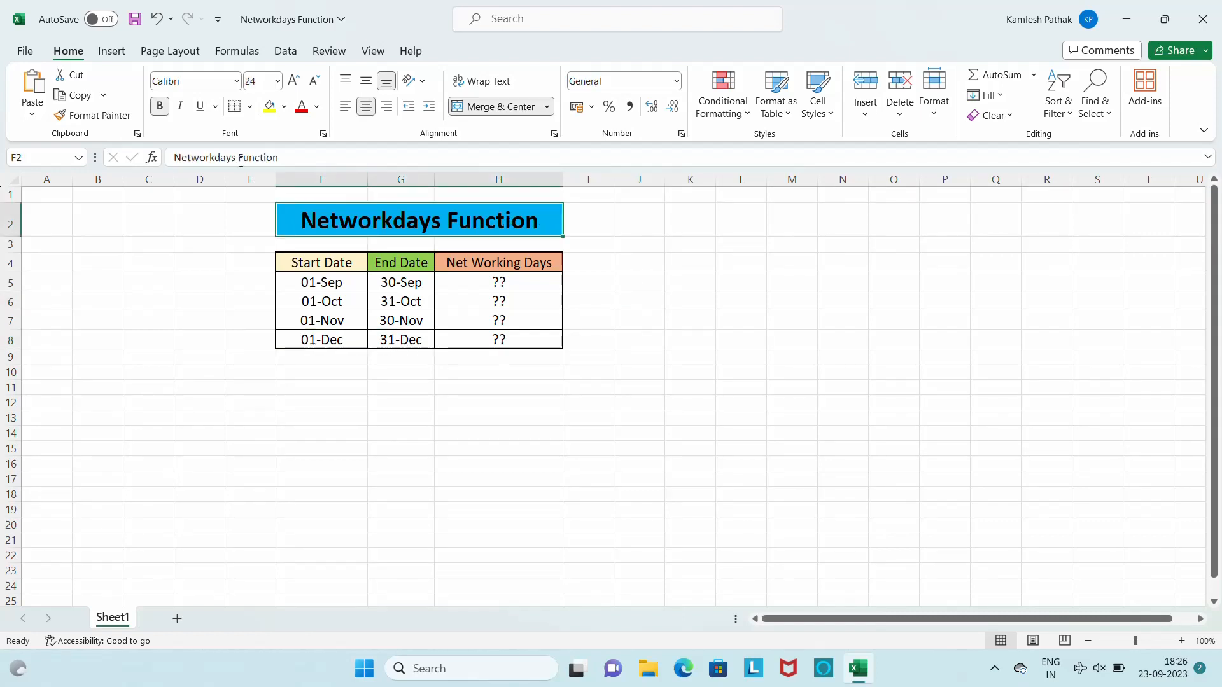
left_click(250, 106)
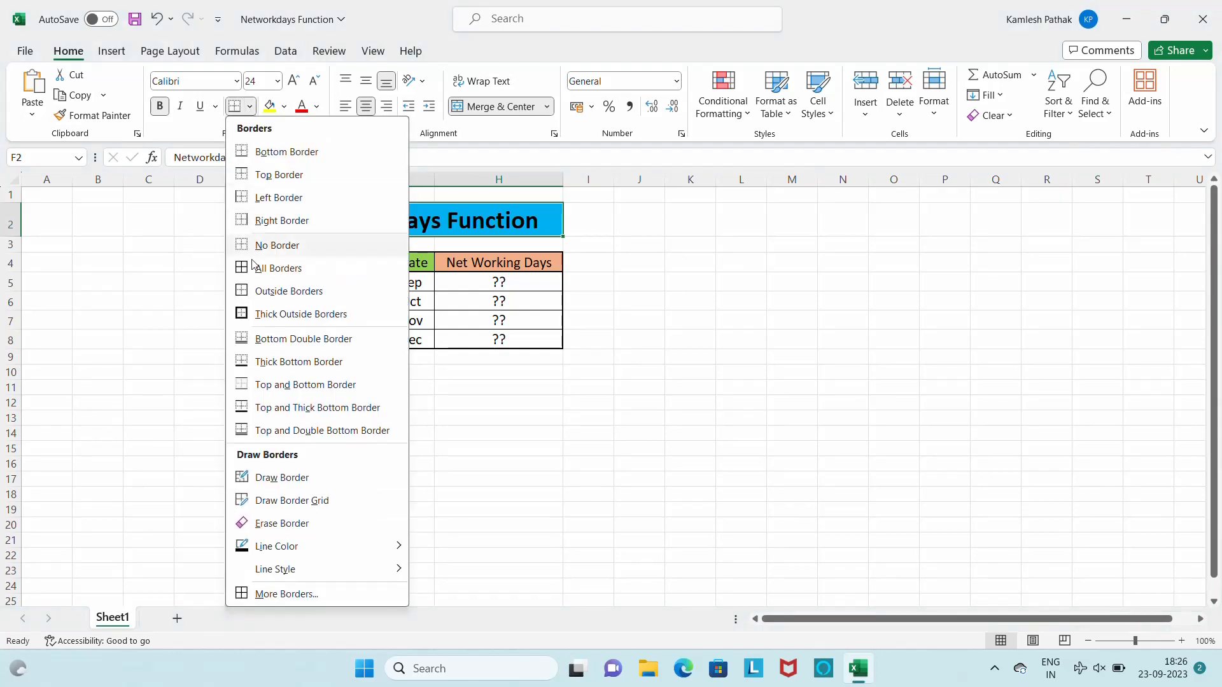
left_click(241, 315)
left_click(638, 280)
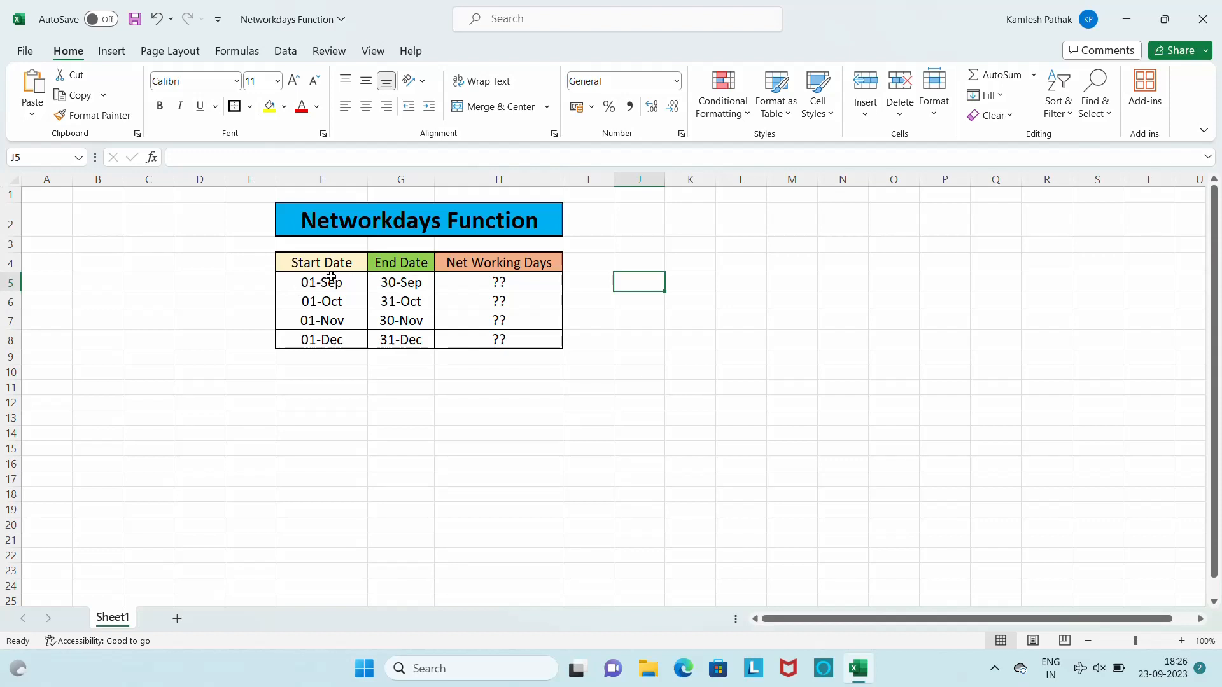
left_click(323, 322)
left_click(325, 343)
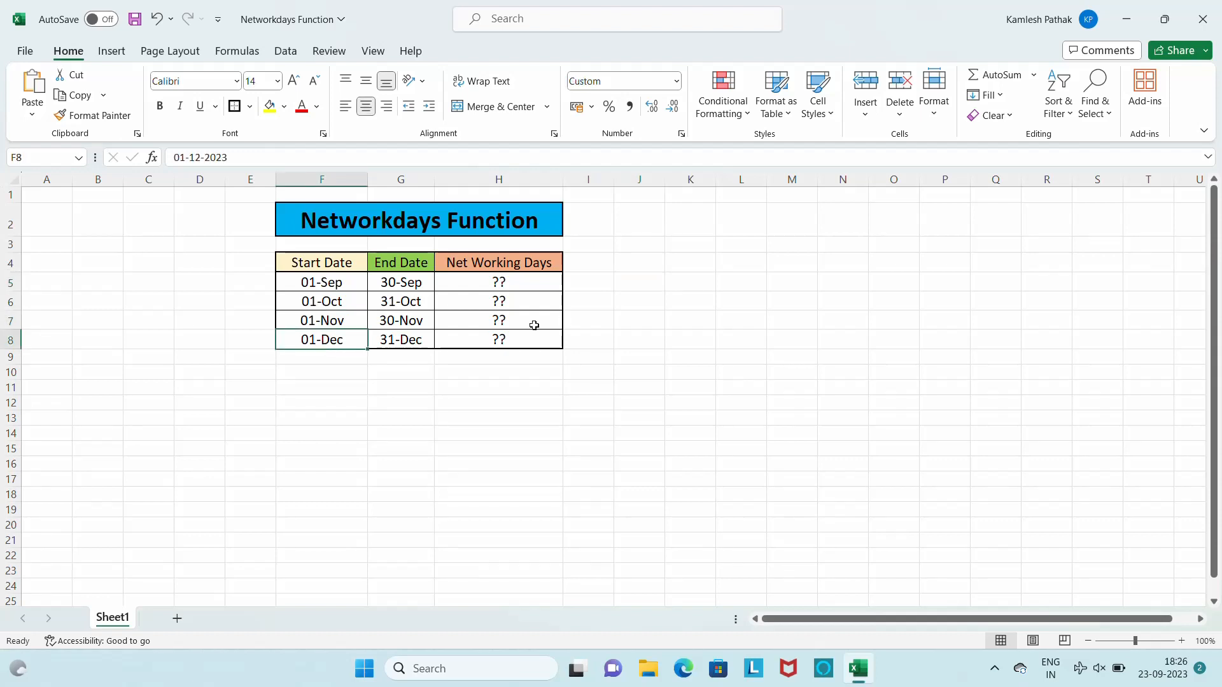
left_click(622, 290)
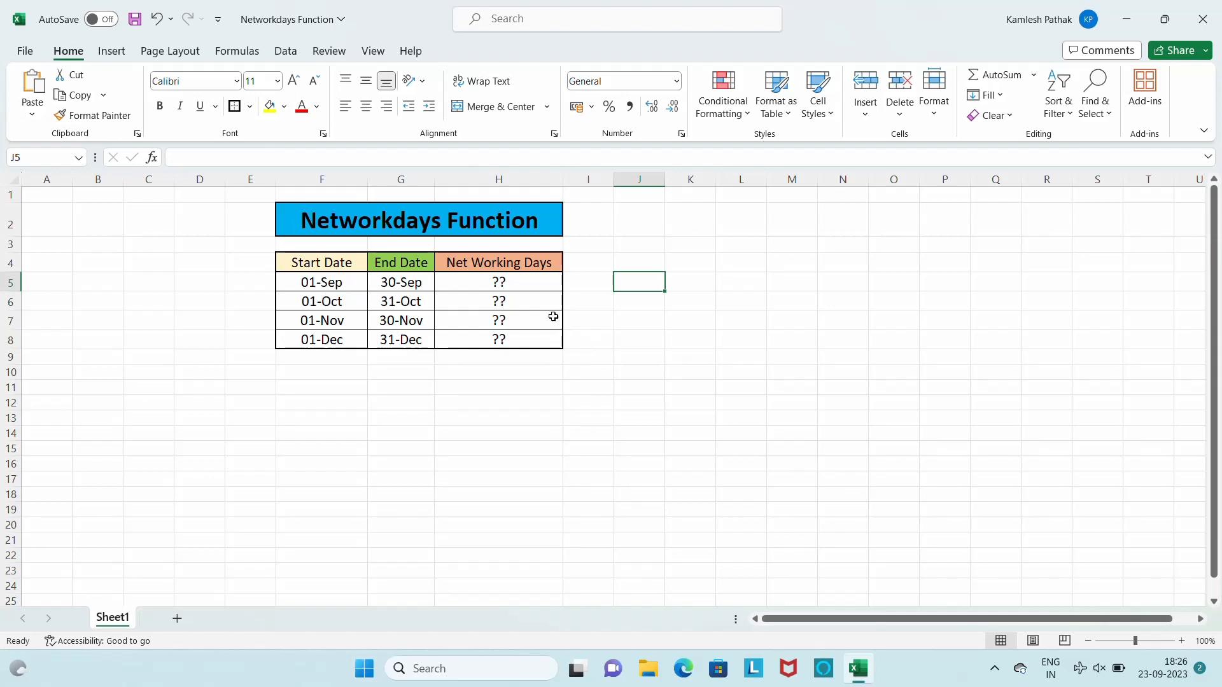
- Clear the "??" placeholders from the Net Working Days cells H5:H8
left_click(514, 284)
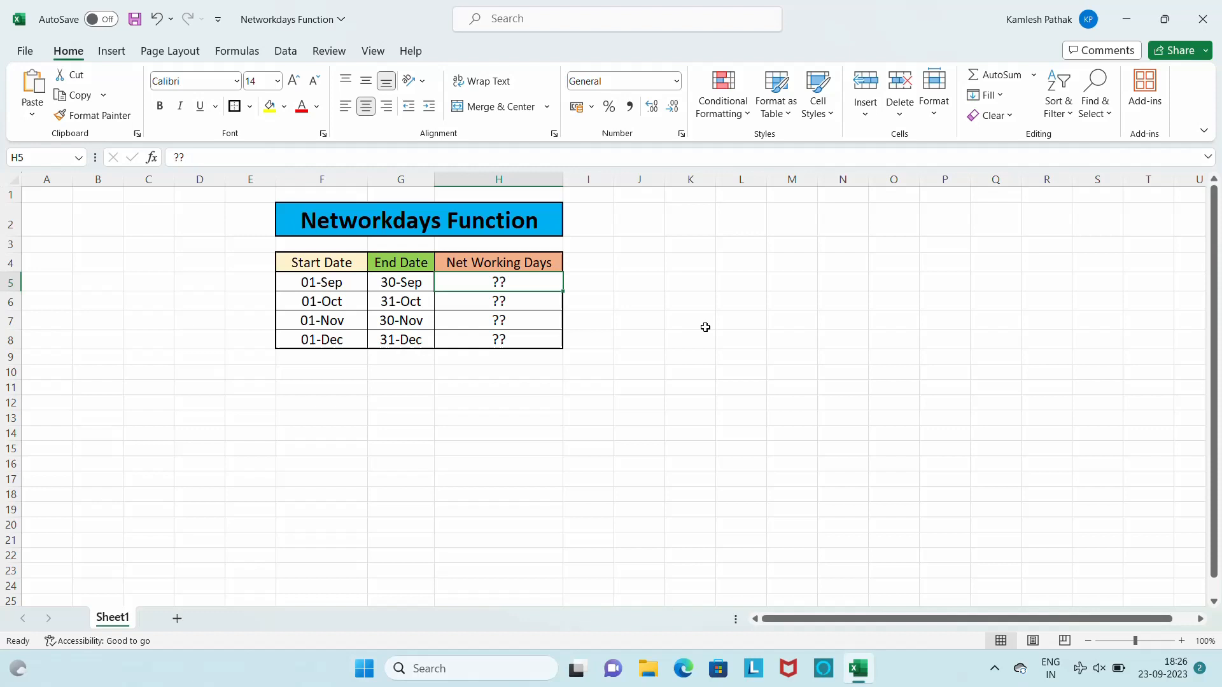
key("ctrl+shift+Down")
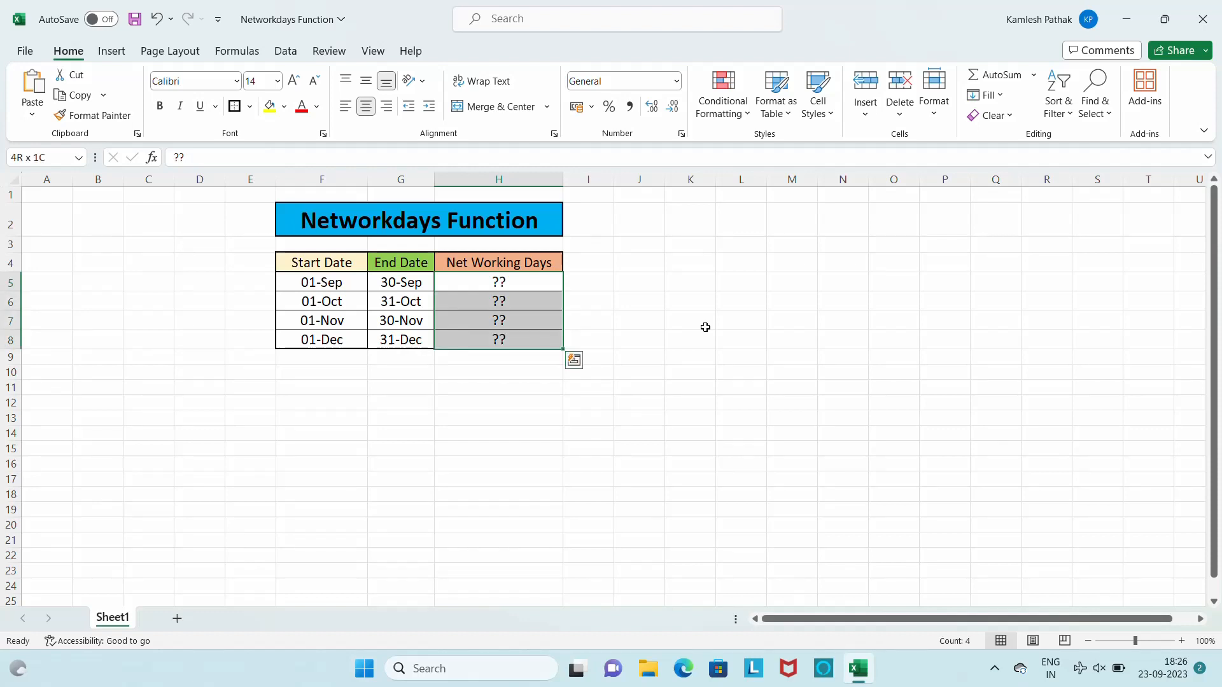
key("Delete")
key("Down")
key("Up")
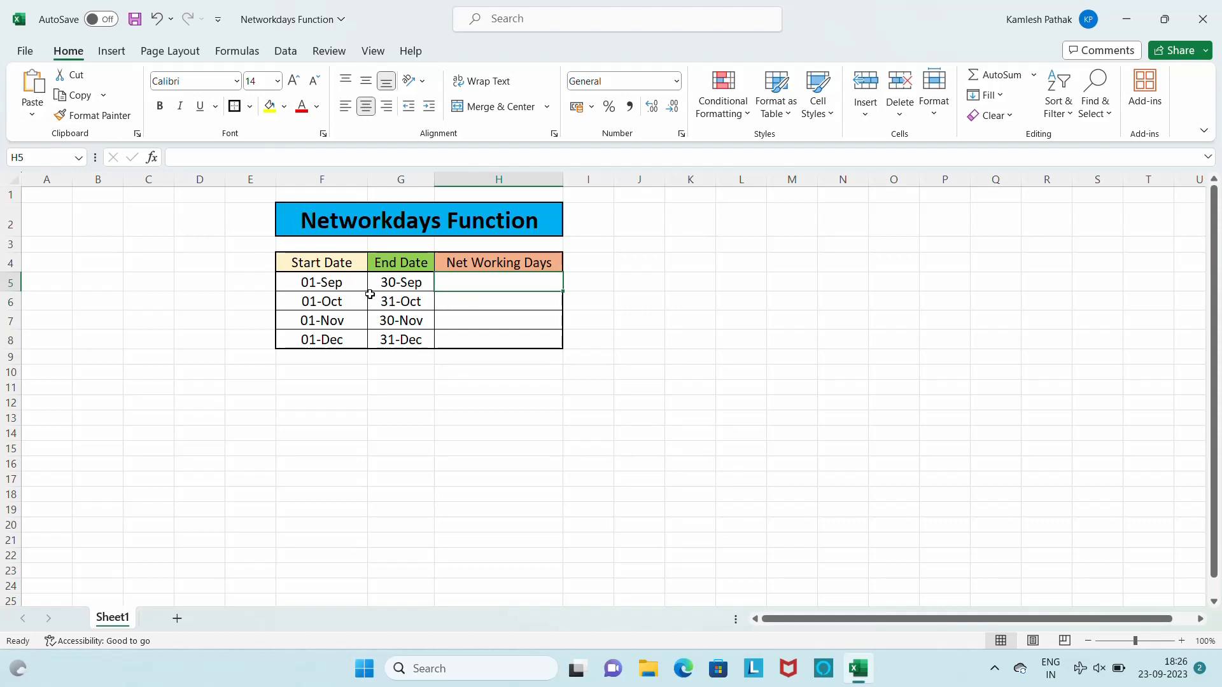
- Enter the formula =NETWORKDAYS(F5,G5) in cell H5 for the September row
left_click(343, 294)
left_click(390, 283)
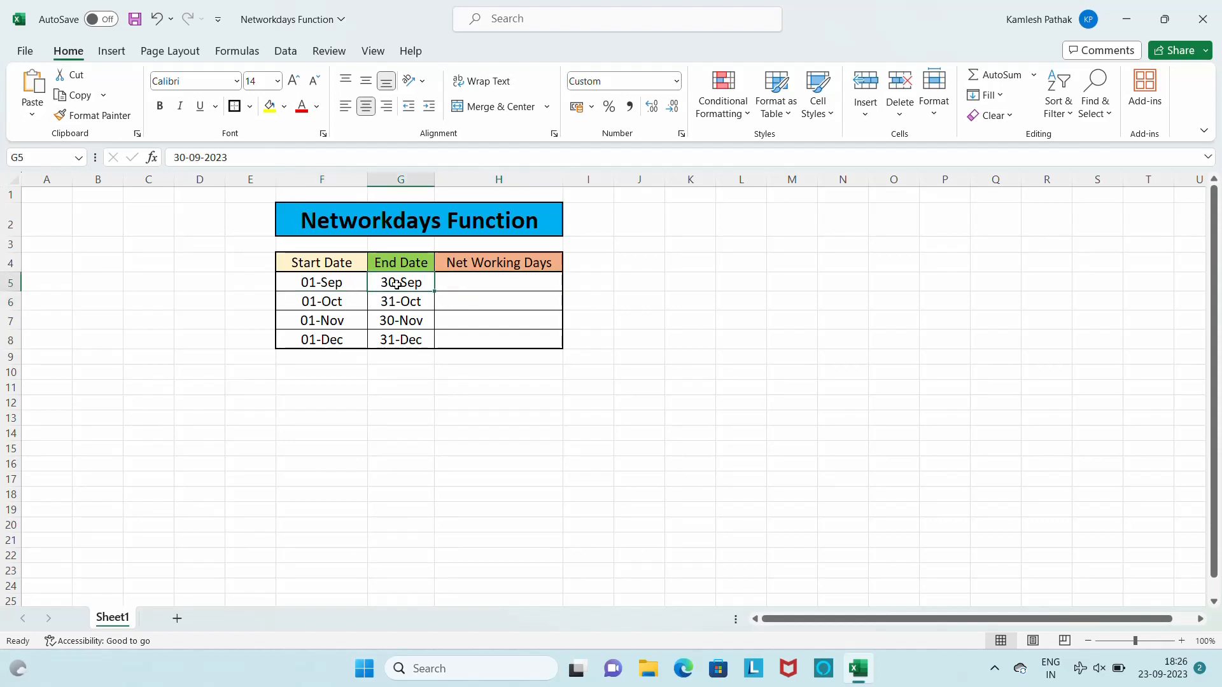
left_click(514, 284)
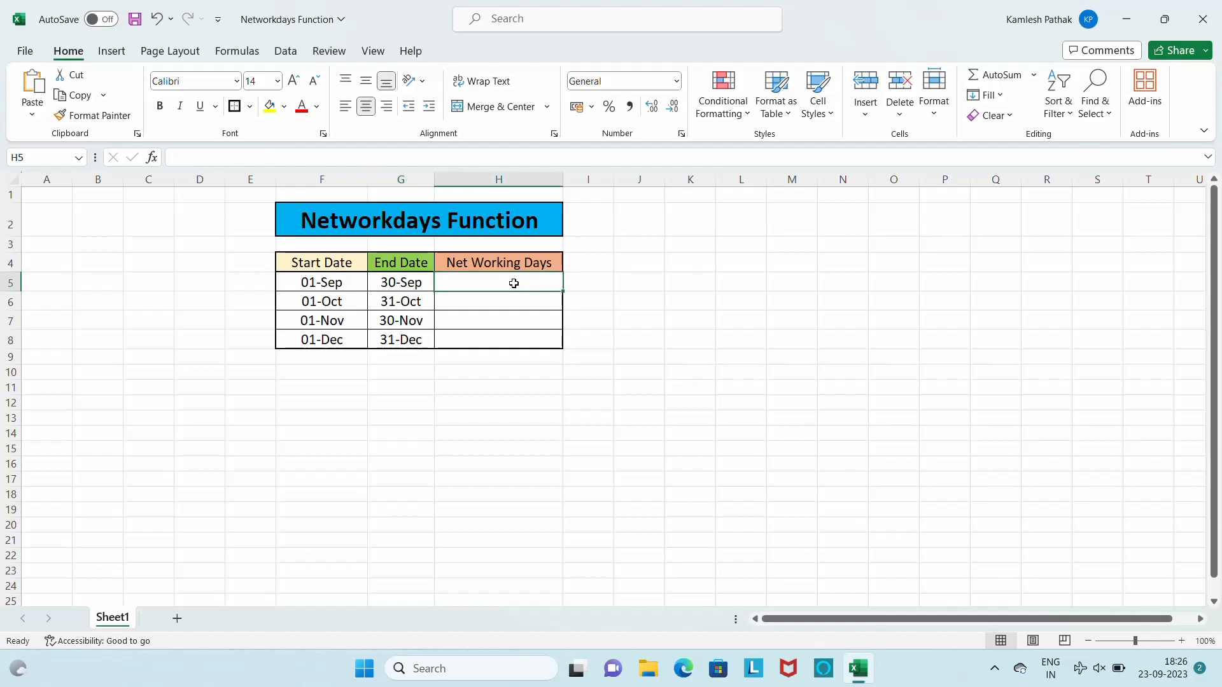
type("=ne")
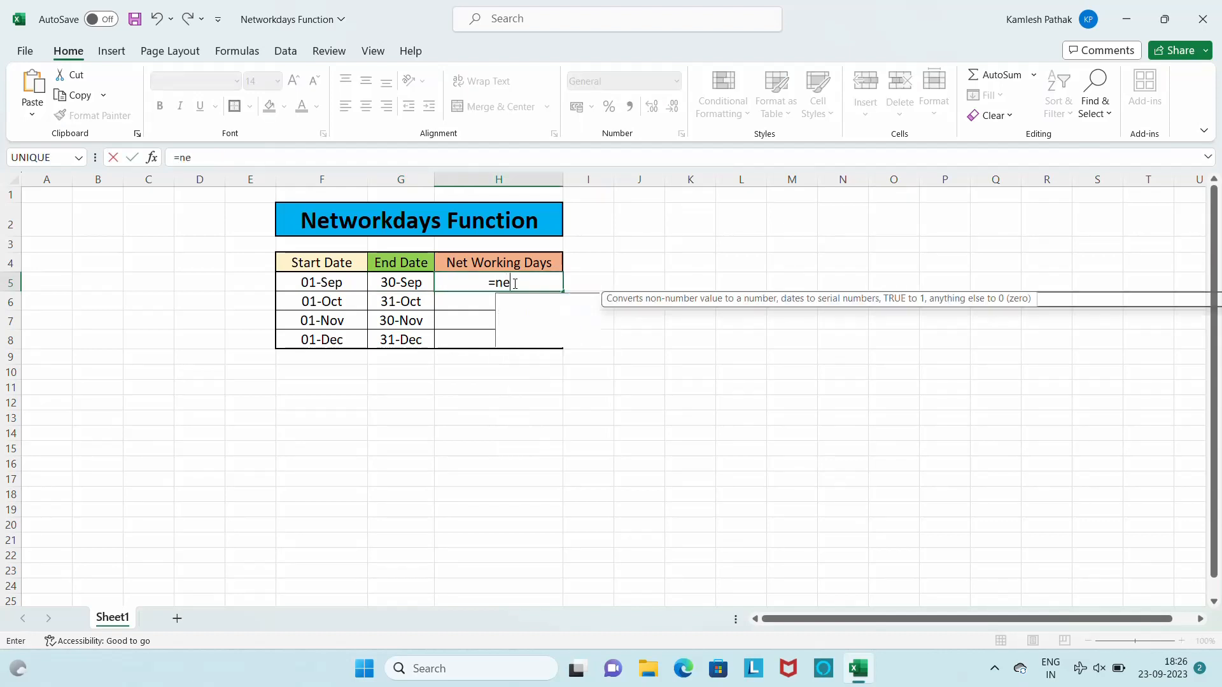
key("Down")
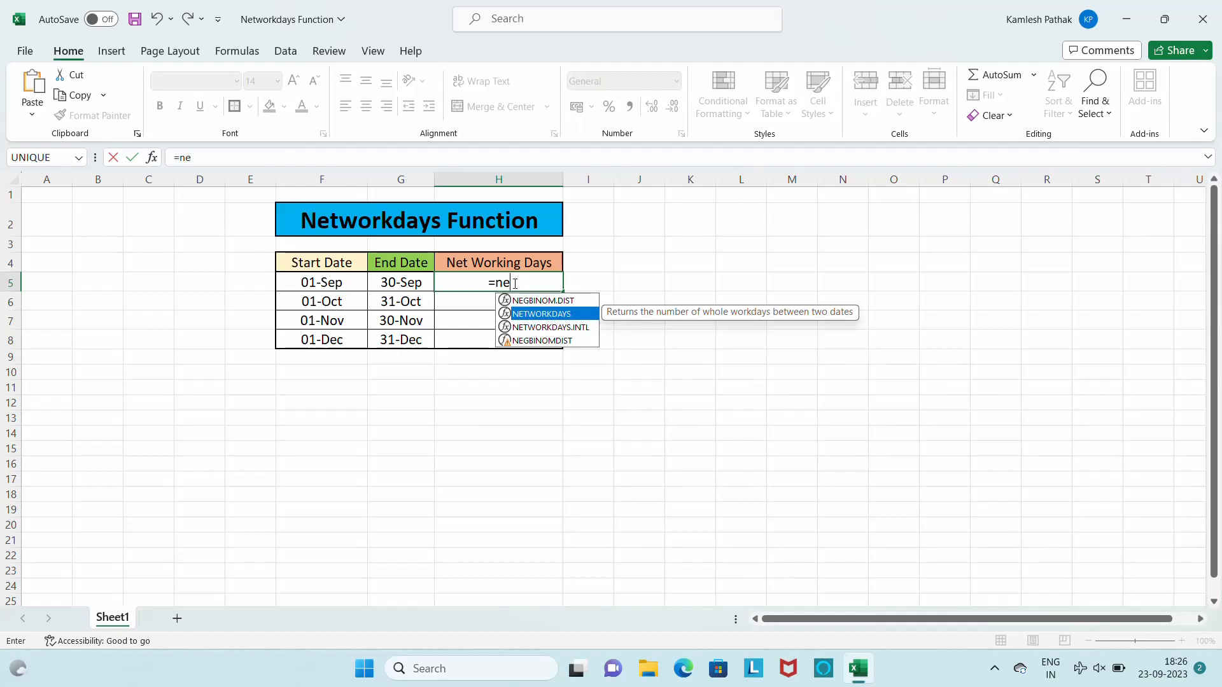
key("Tab")
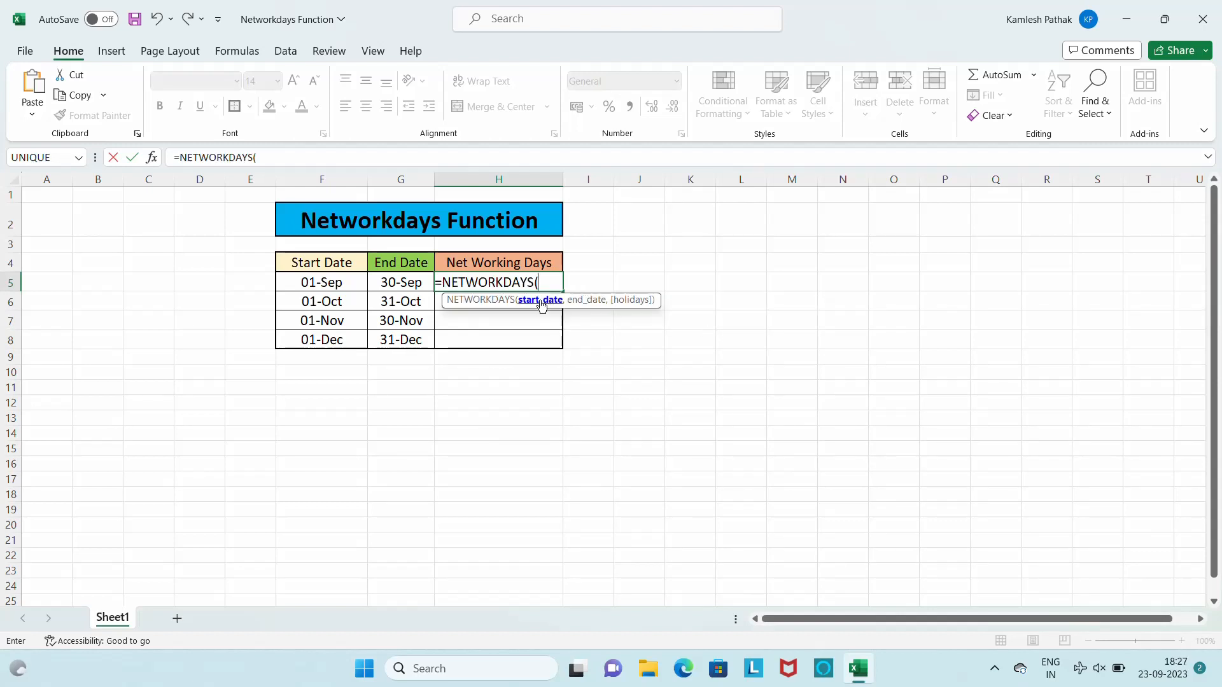
left_click(317, 282)
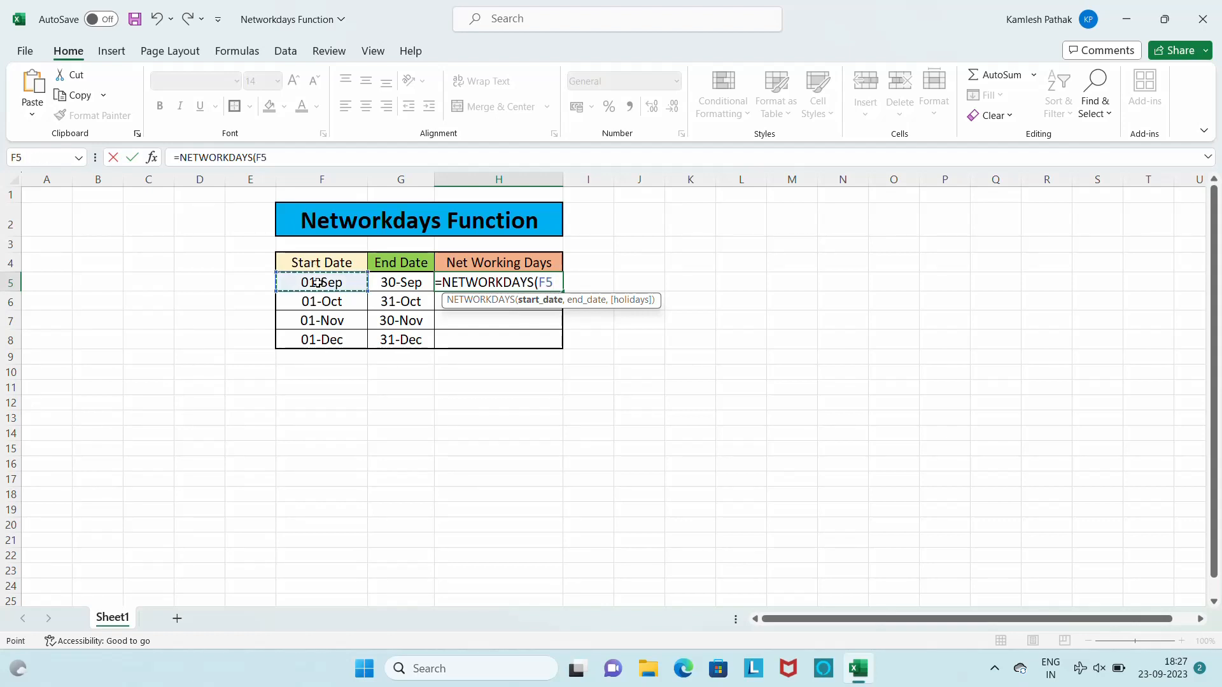
type(",")
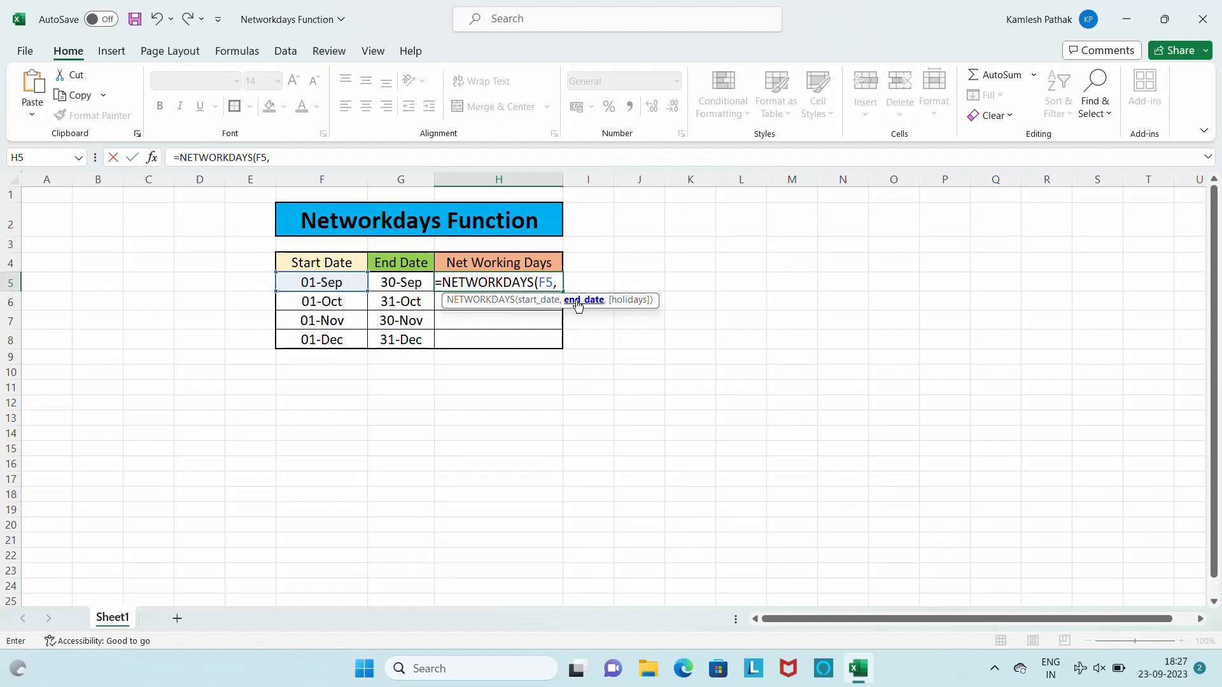
left_click(390, 284)
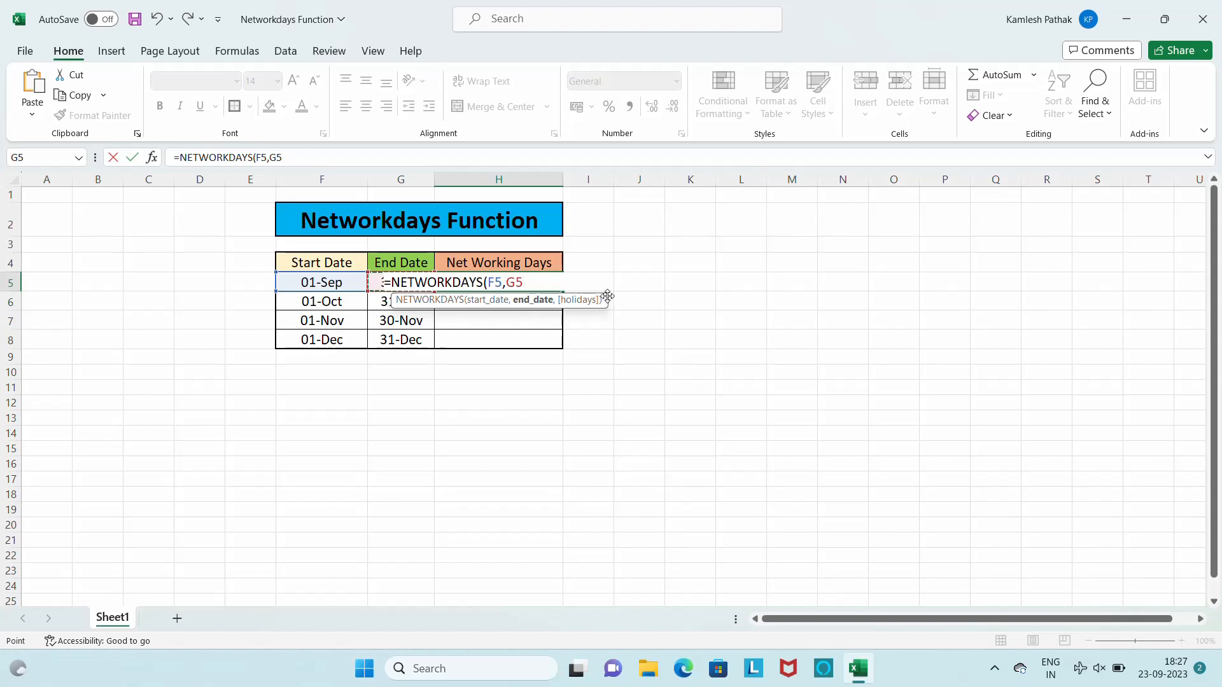
type(")")
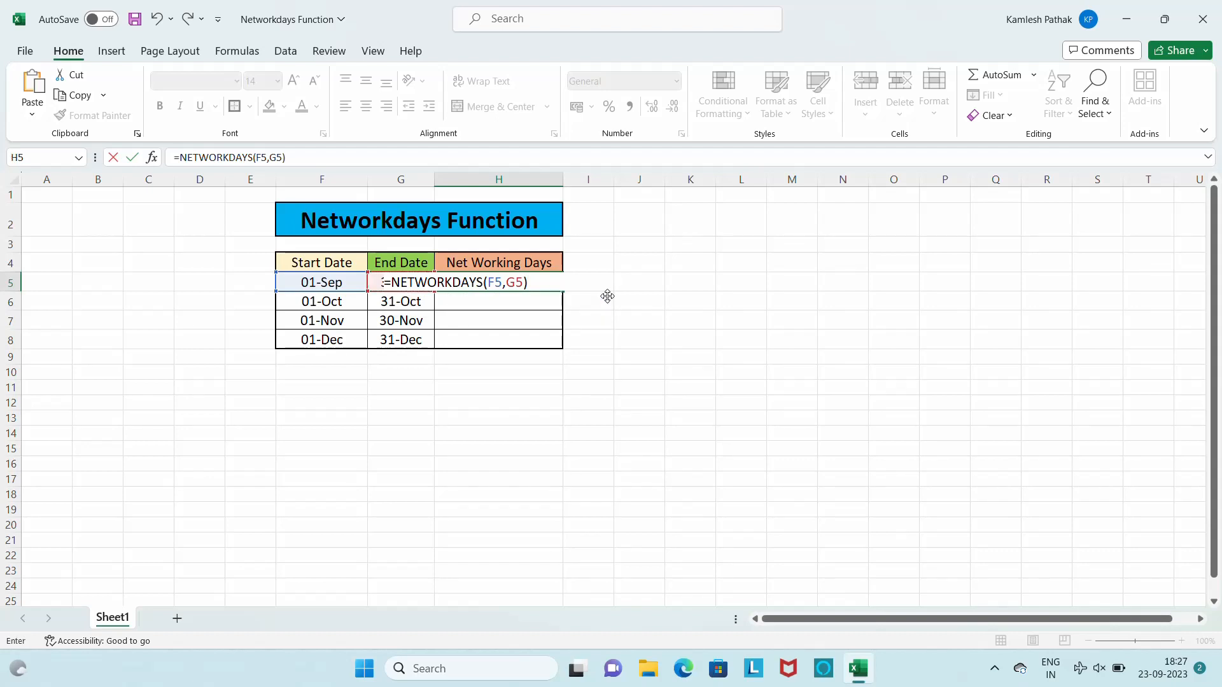
key("Return")
- Fill the NETWORKDAYS formula from H5 down through H8
left_click(518, 282)
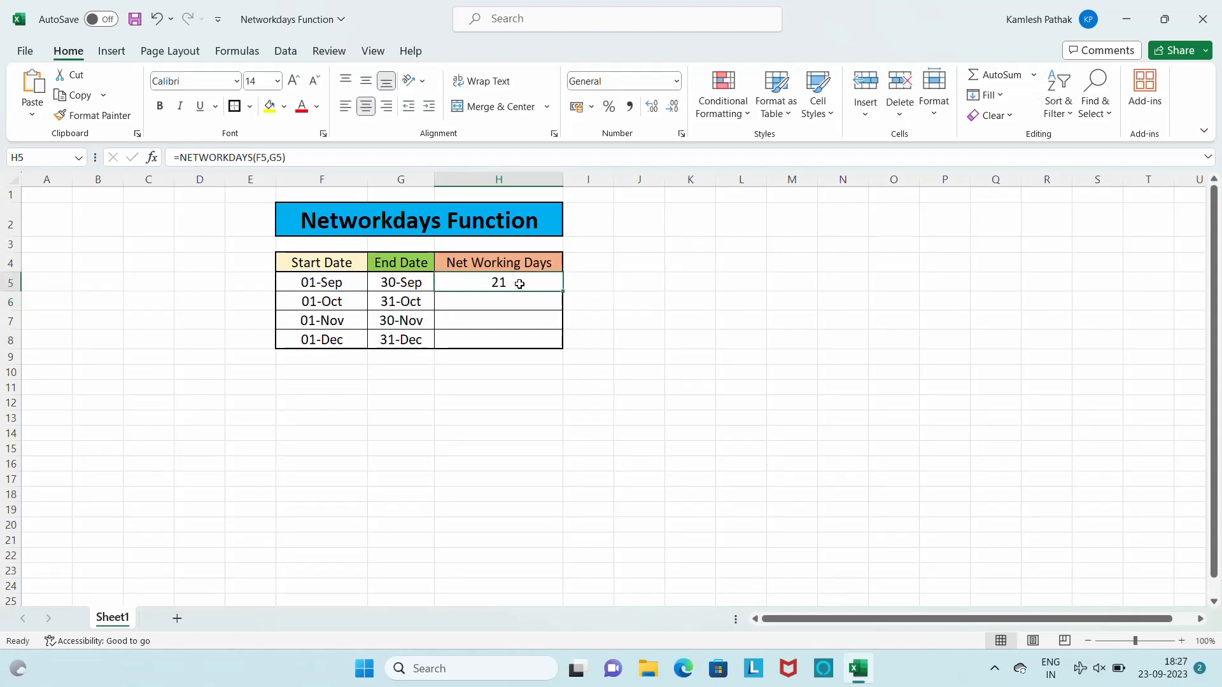
double_click(565, 287)
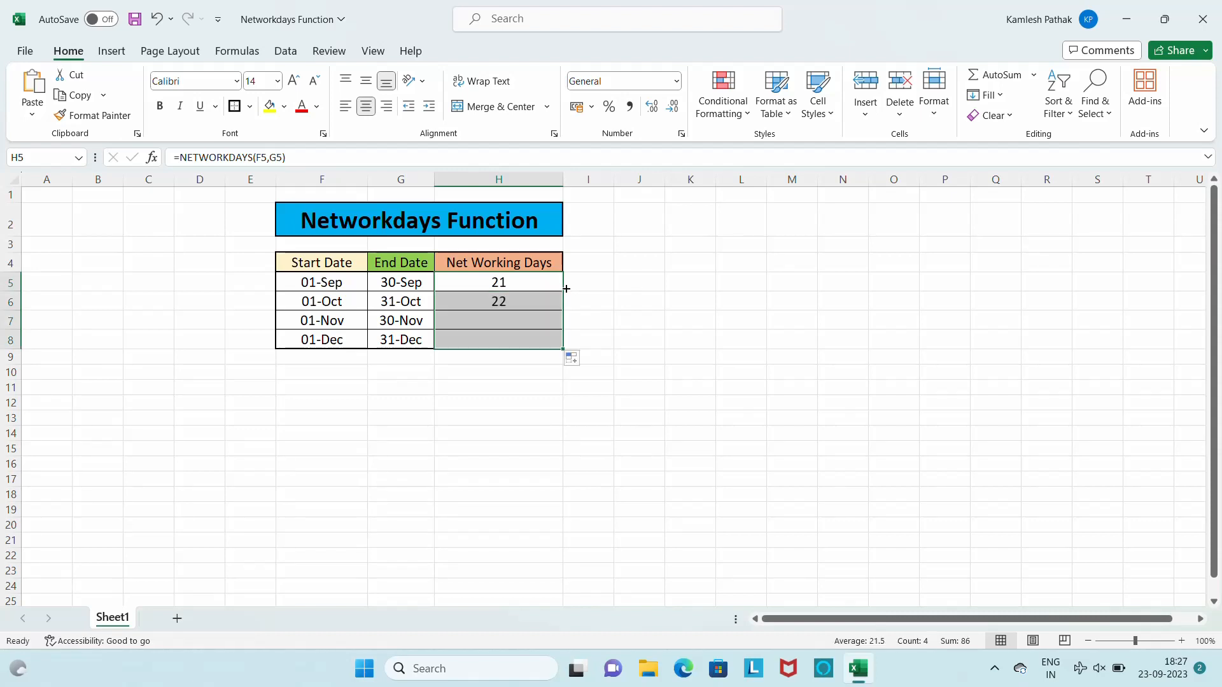
left_click(605, 280)
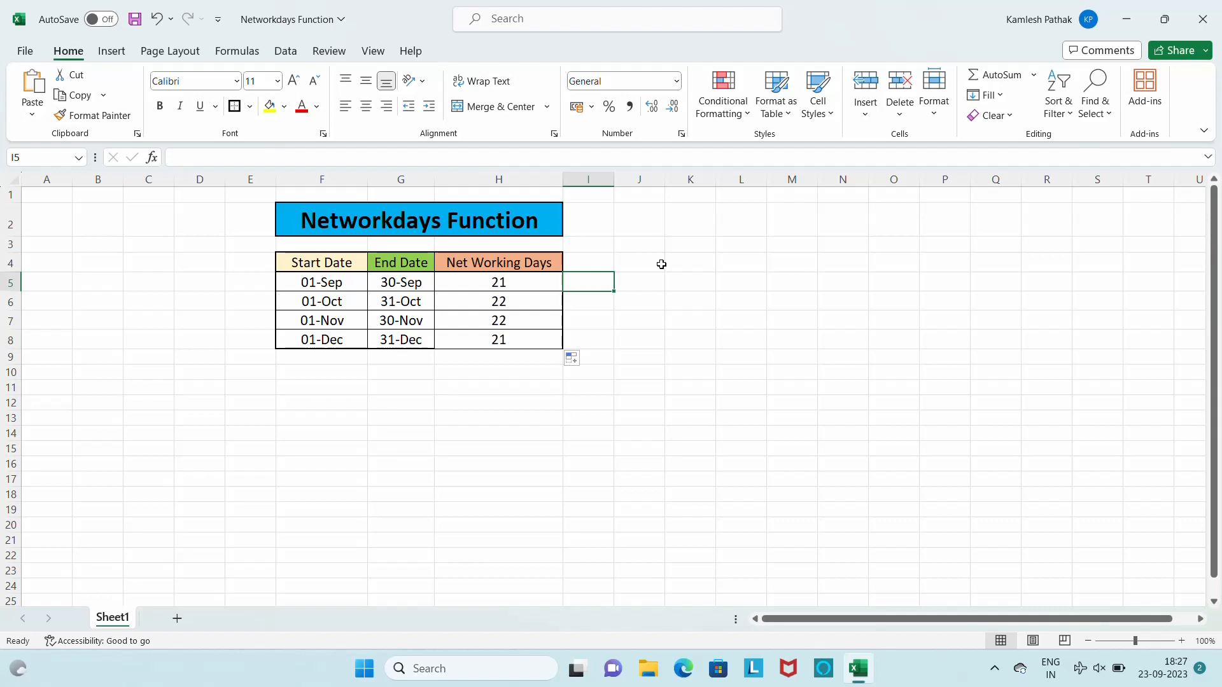
- Check the September 2023 weekdays in the system calendar, clearing all notifications, and return to the worksheet
left_click(1156, 673)
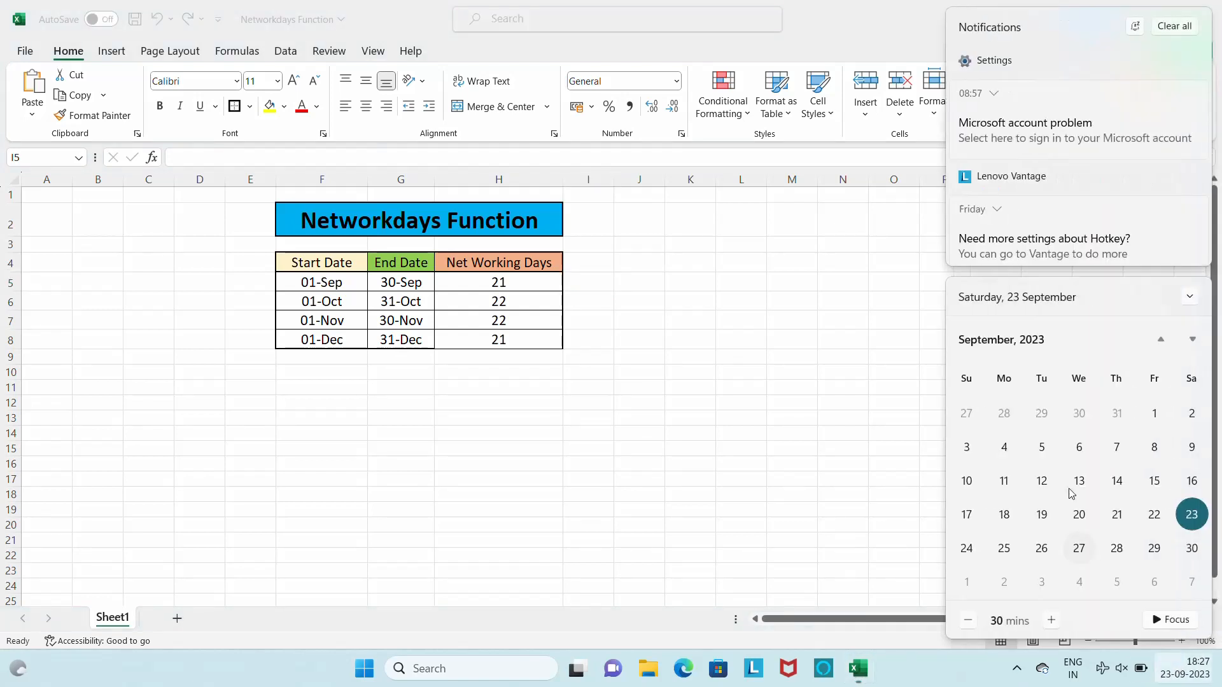
left_click(1174, 25)
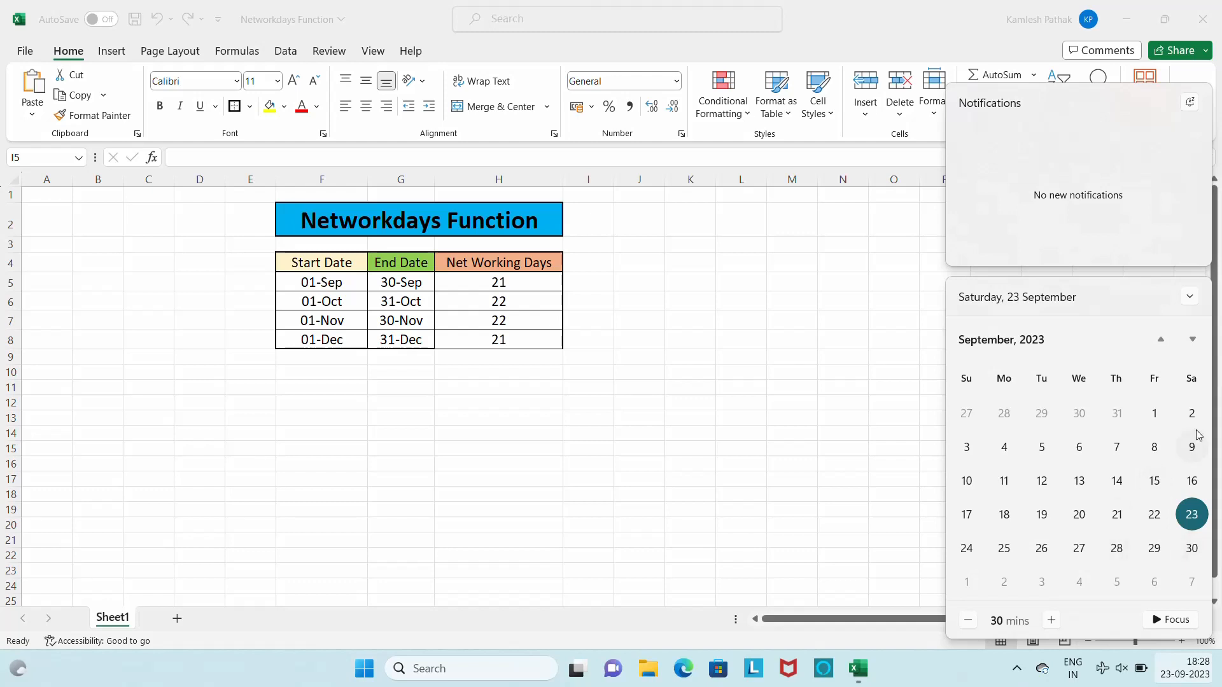
left_click(497, 283)
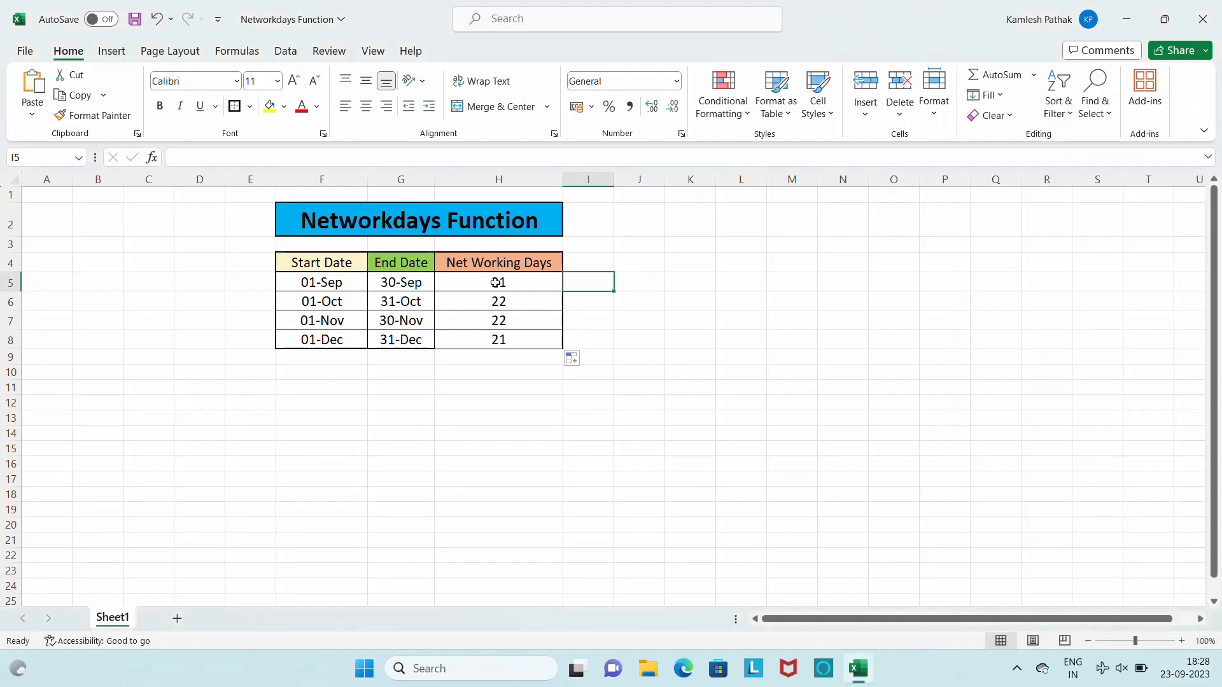
- Check the October row's net working days against October 2023 in the system calendar
left_click(357, 301)
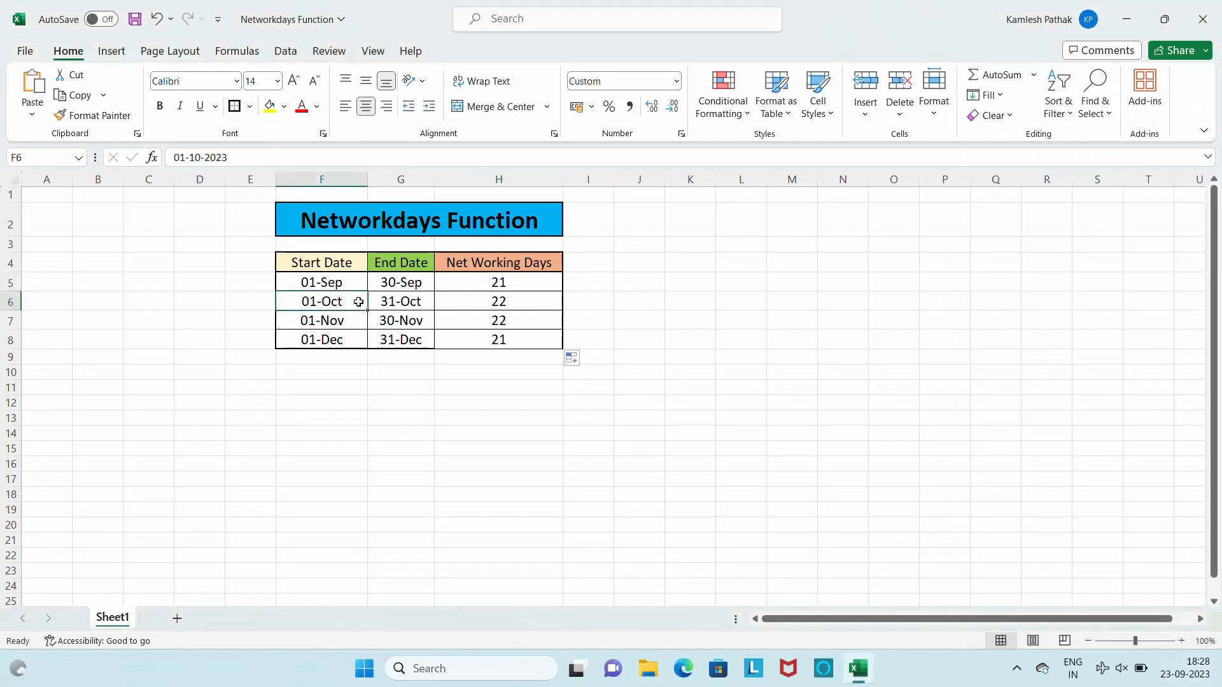
left_click(485, 308)
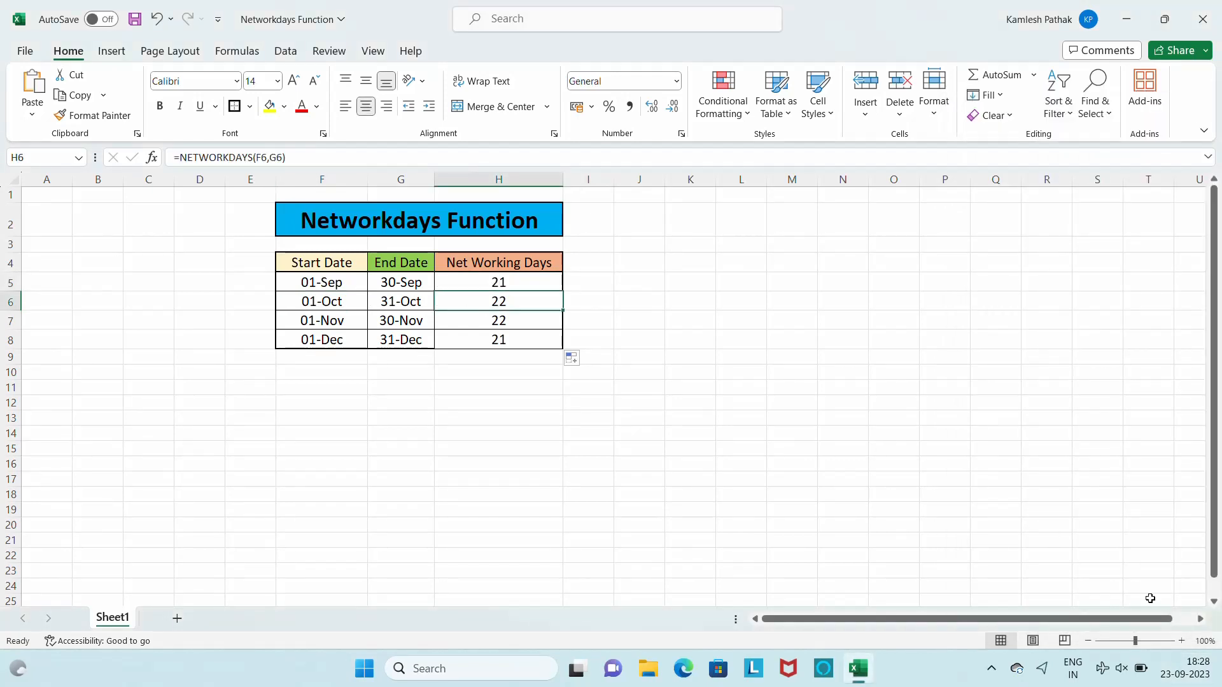
left_click(1176, 673)
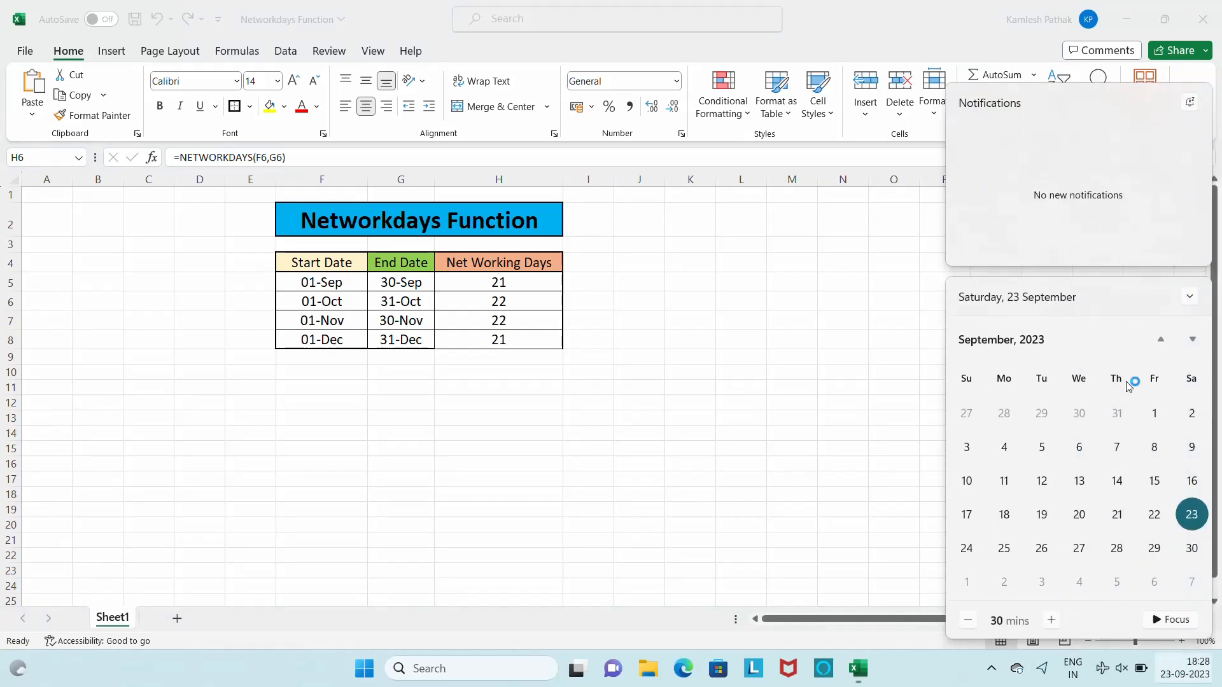
left_click(1195, 341)
left_click(1199, 342)
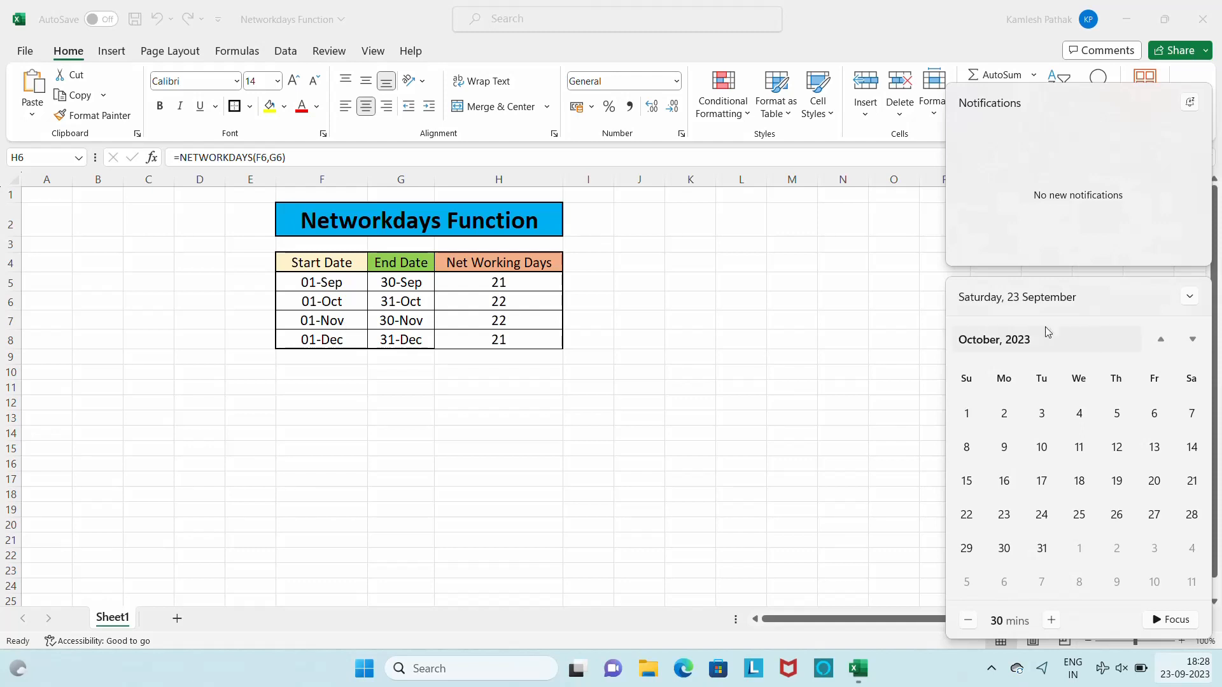
- Check November 2023 in the system calendar and compare it with the November row's end date and net working days
left_click(1193, 339)
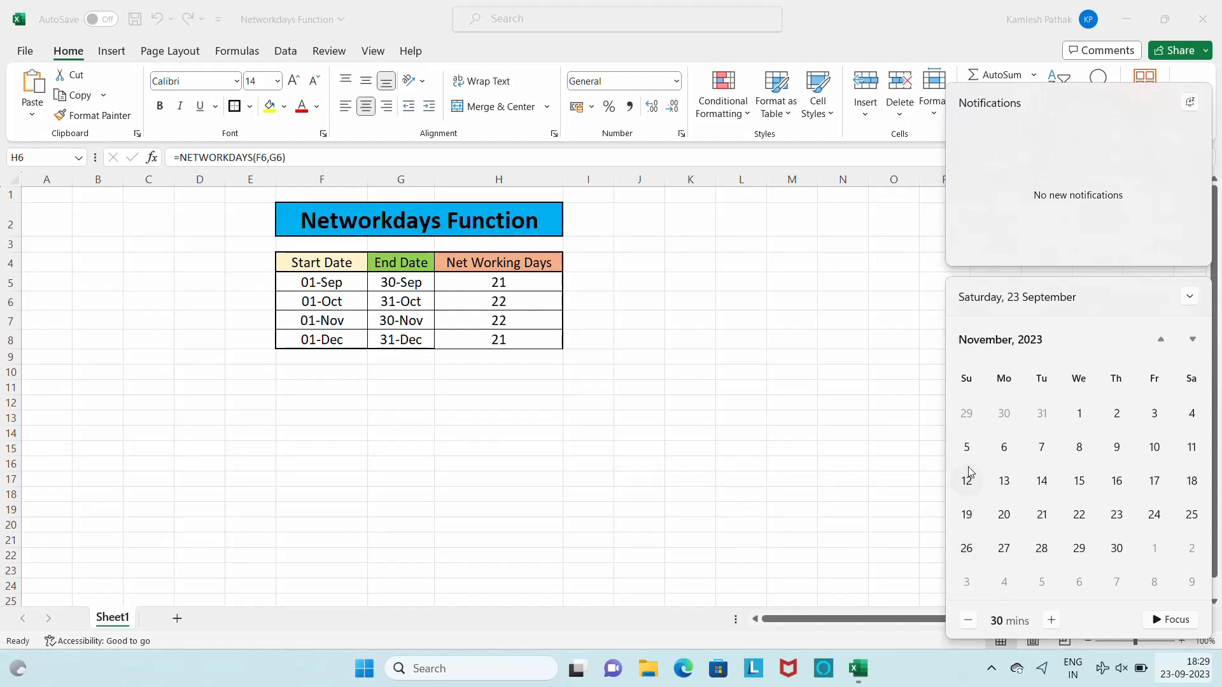
left_click(456, 323)
left_click(493, 325)
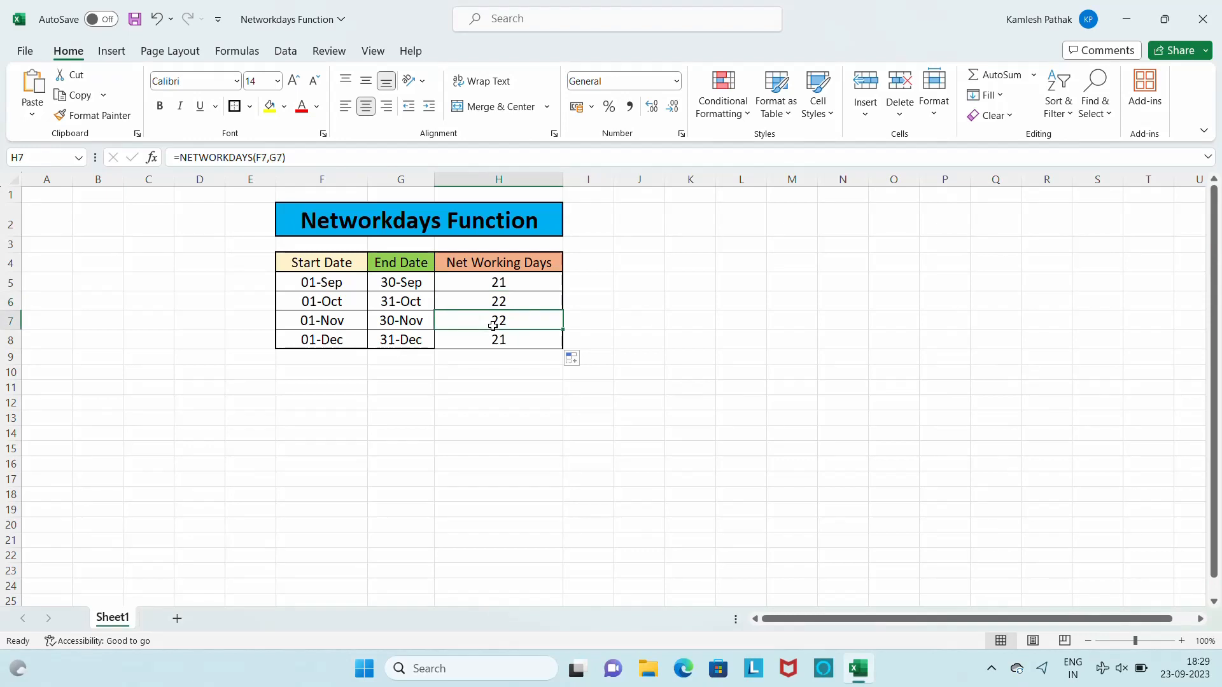
left_click(401, 324)
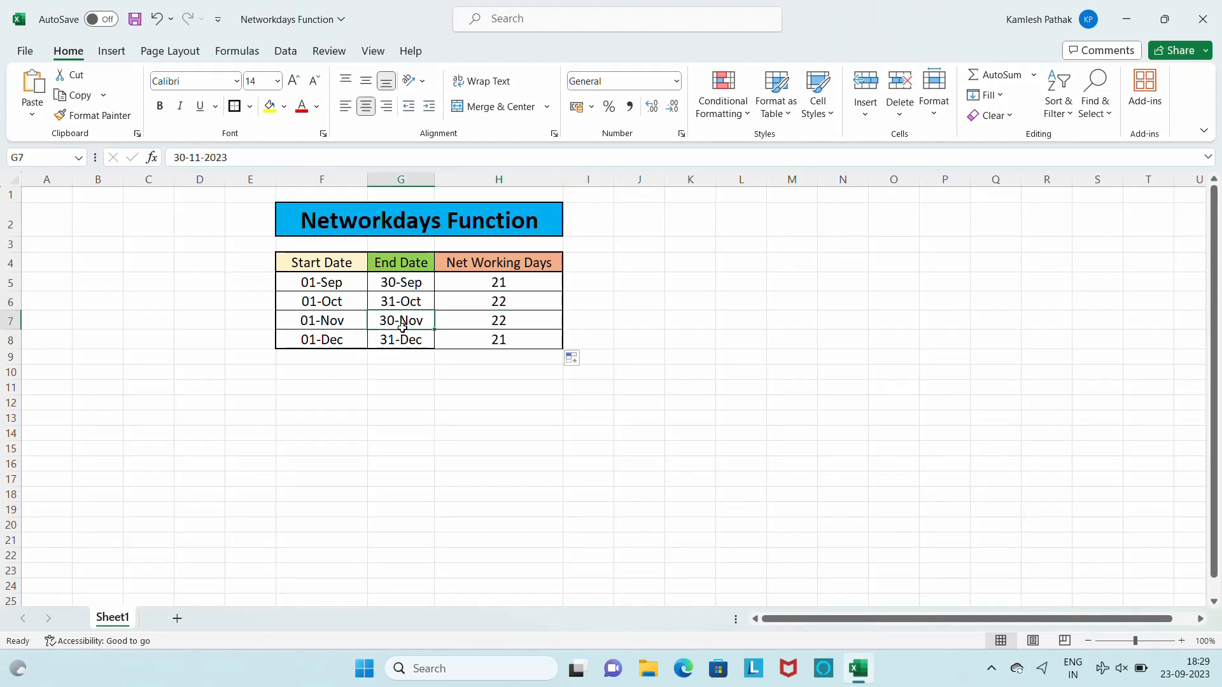
left_click(495, 325)
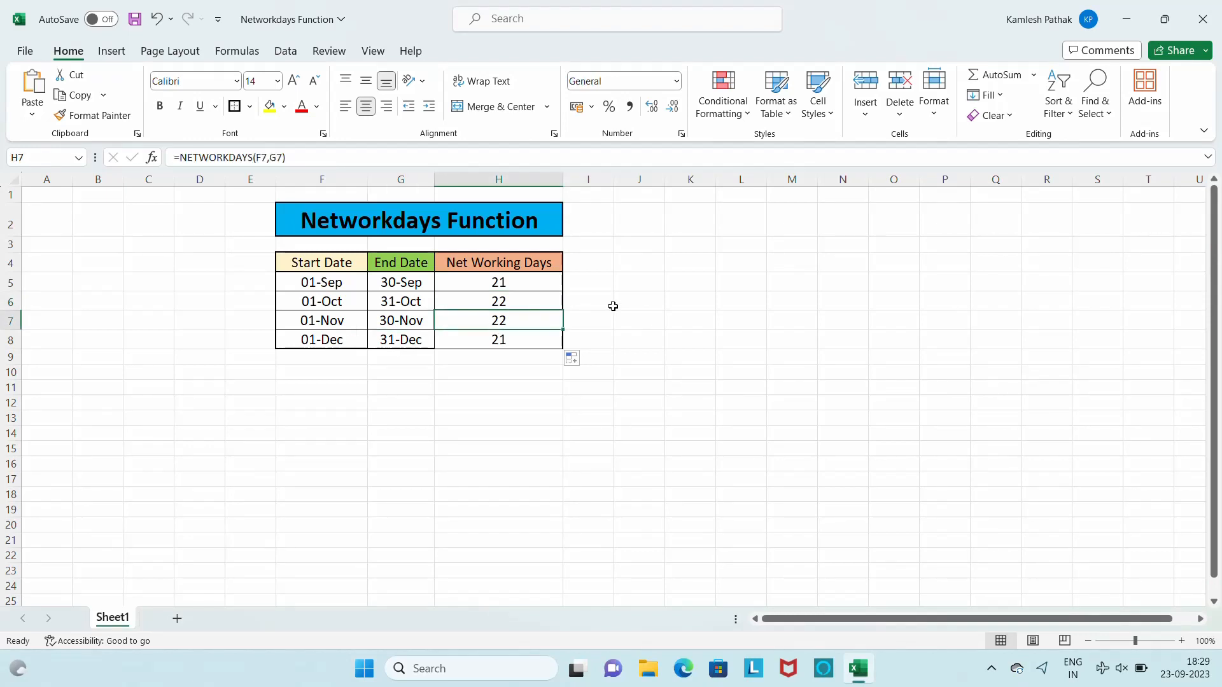
left_click(525, 286)
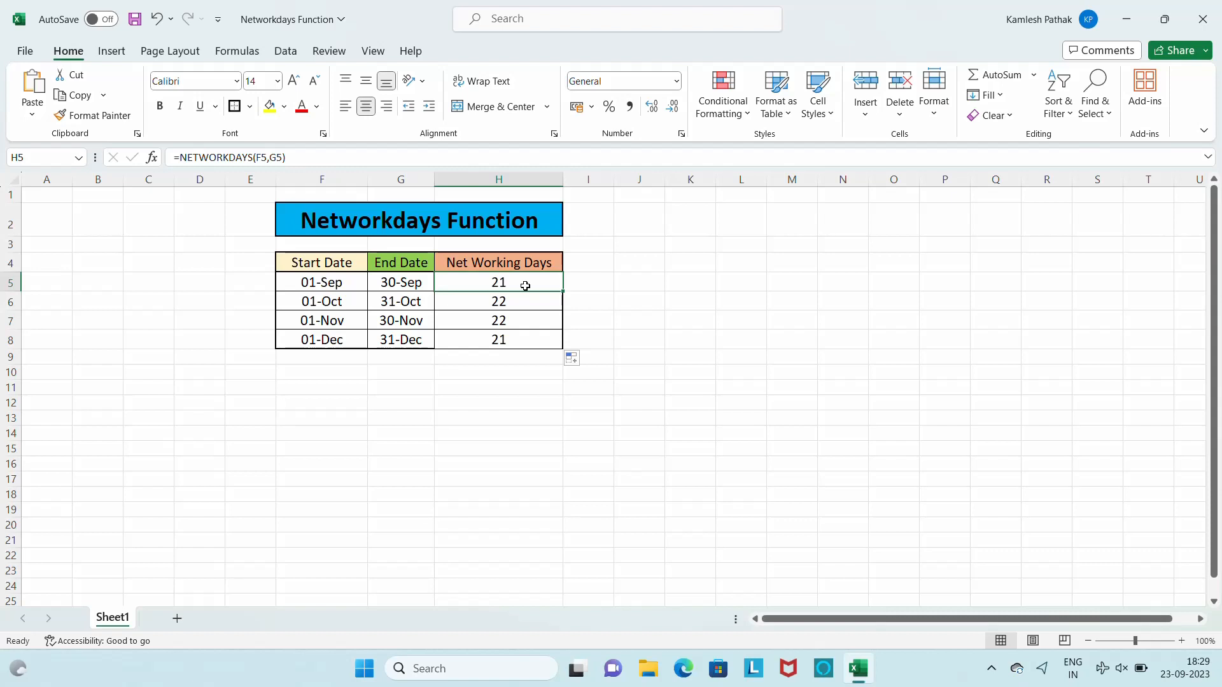
left_click(805, 298)
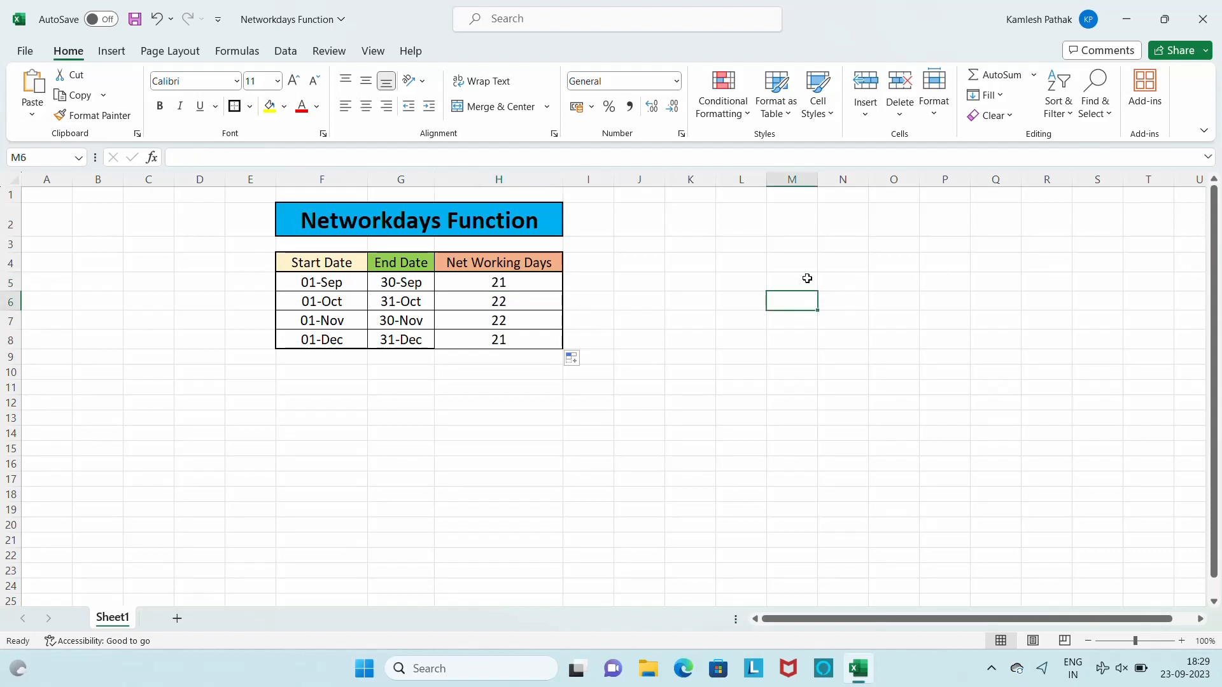
left_click(807, 278)
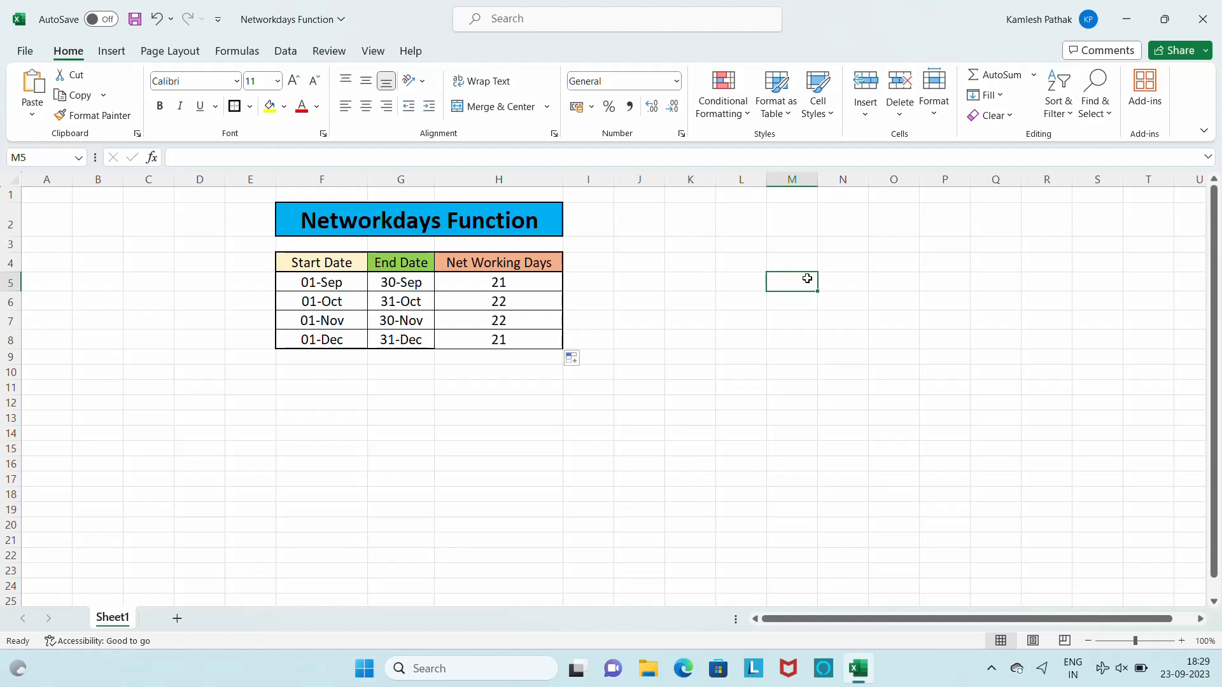
type("12")
key("Escape")
- Review the September row's start date and formula, and look up mid-September 2023 in the system calendar
left_click(341, 285)
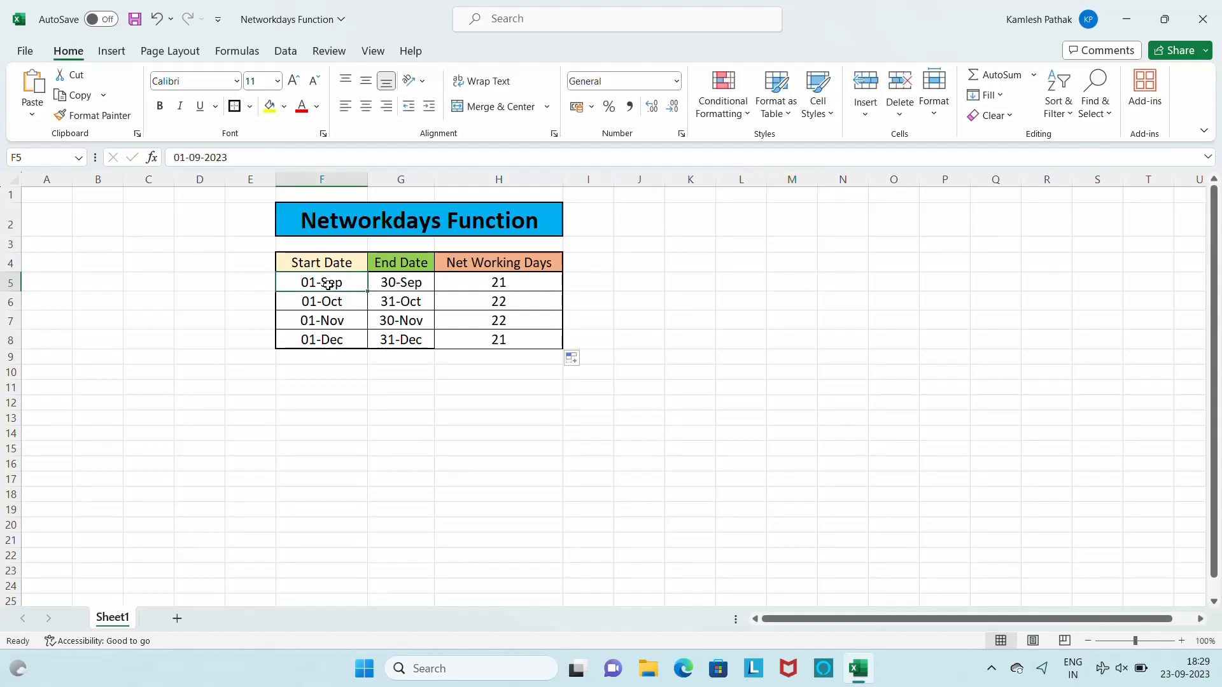
left_click(492, 283)
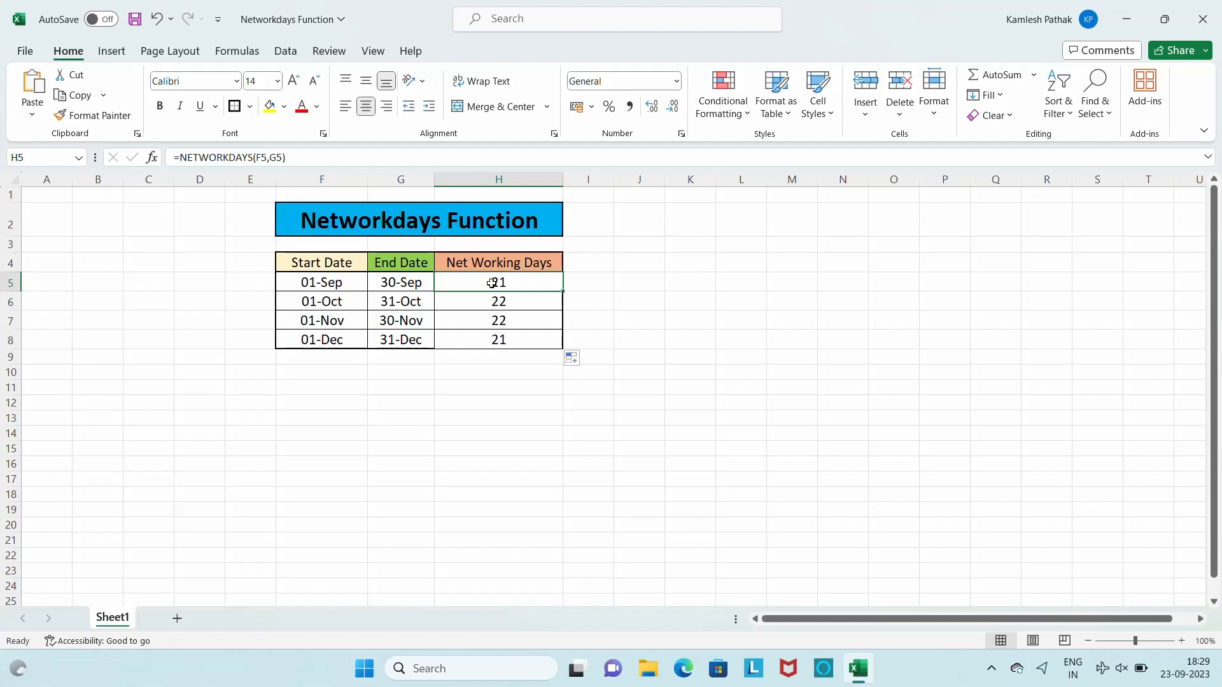
left_click(699, 288)
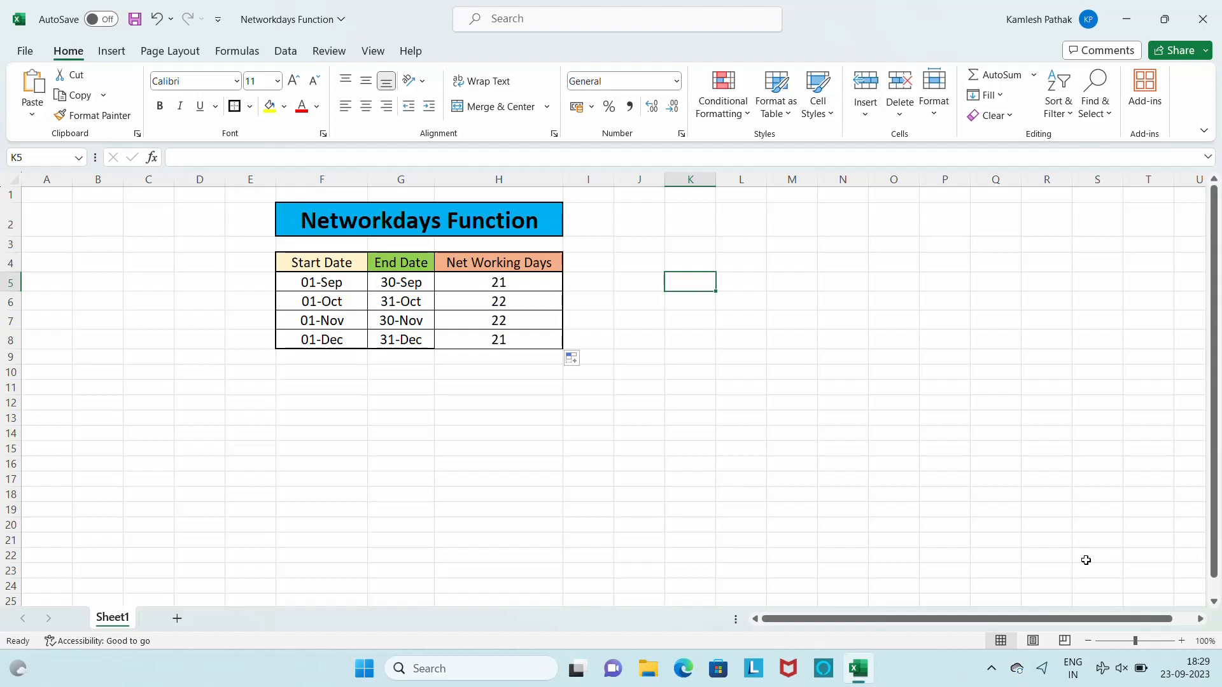
left_click(1179, 676)
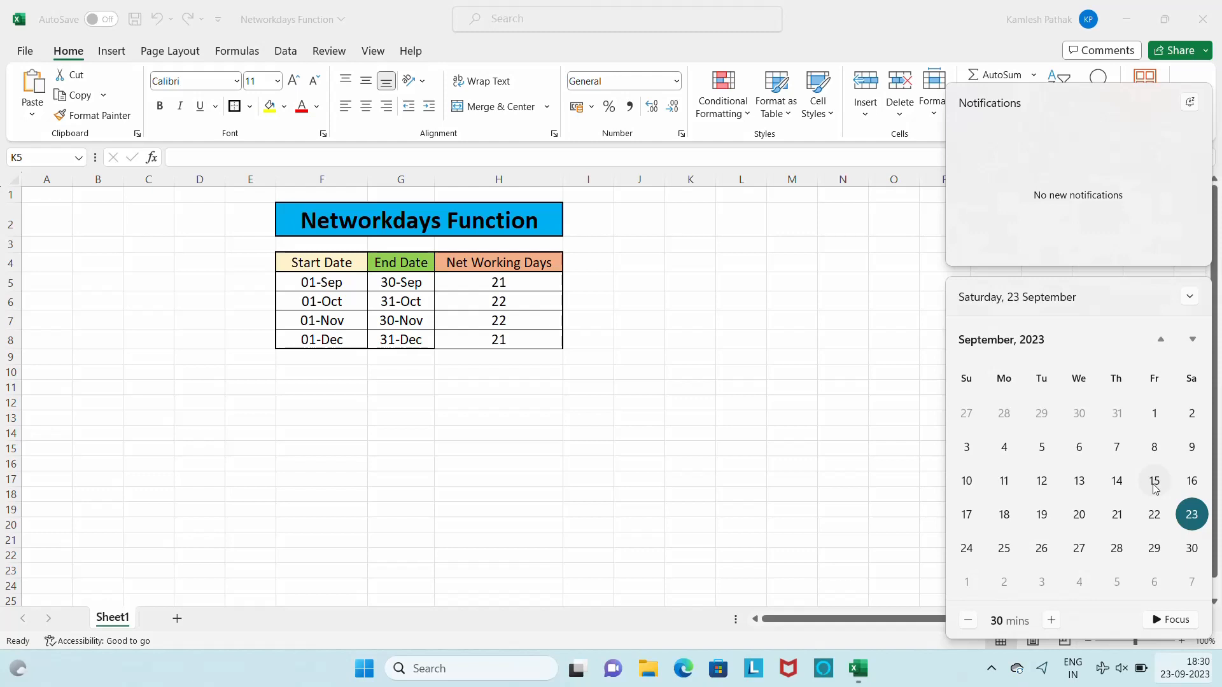
left_click(649, 280)
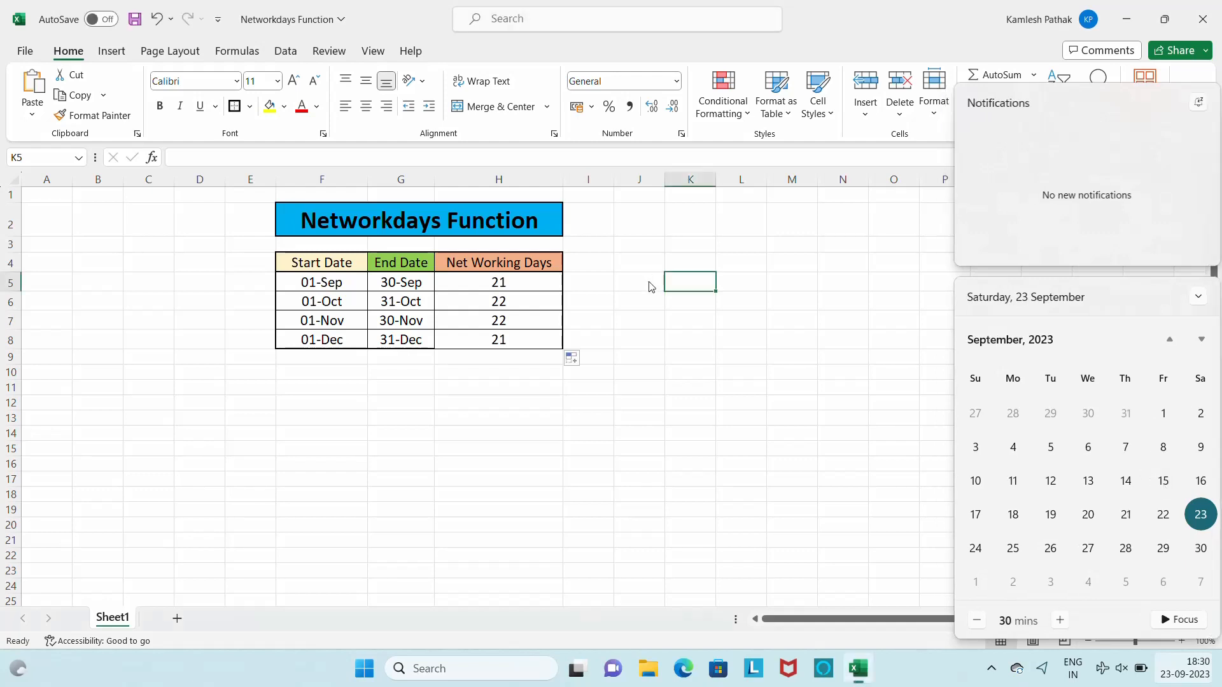
- Enter the heading Holiday in cell J4 beside the table
left_click(648, 281)
key("Up")
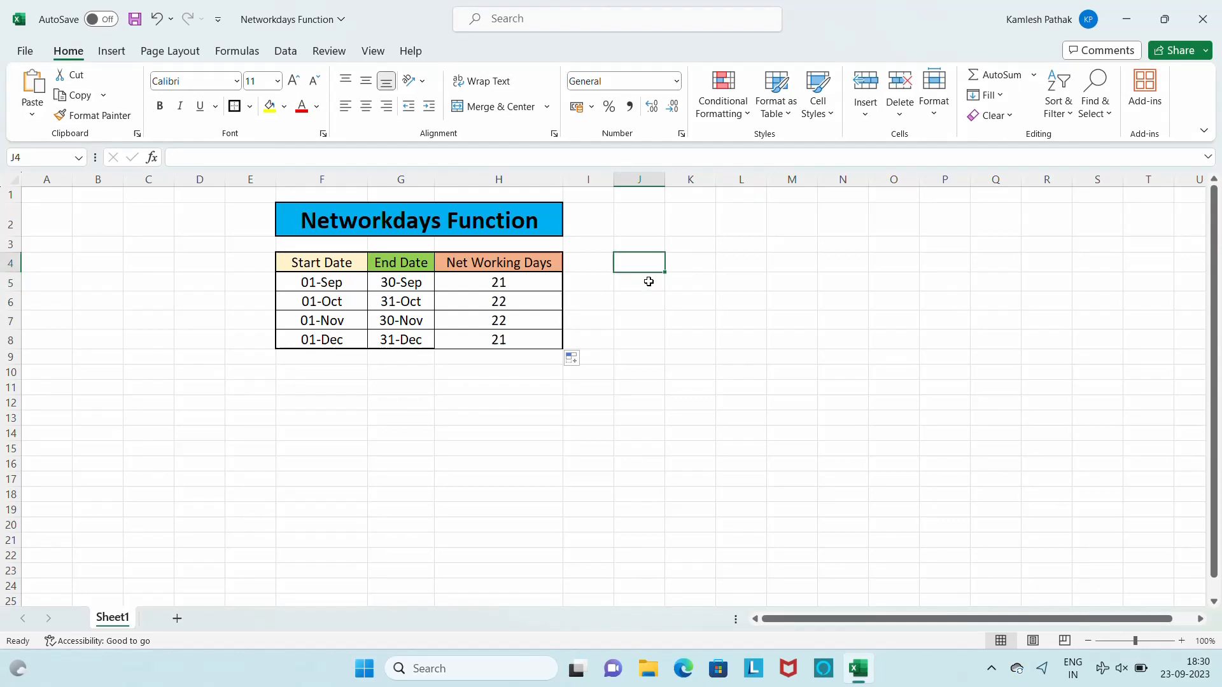
type("Holiday")
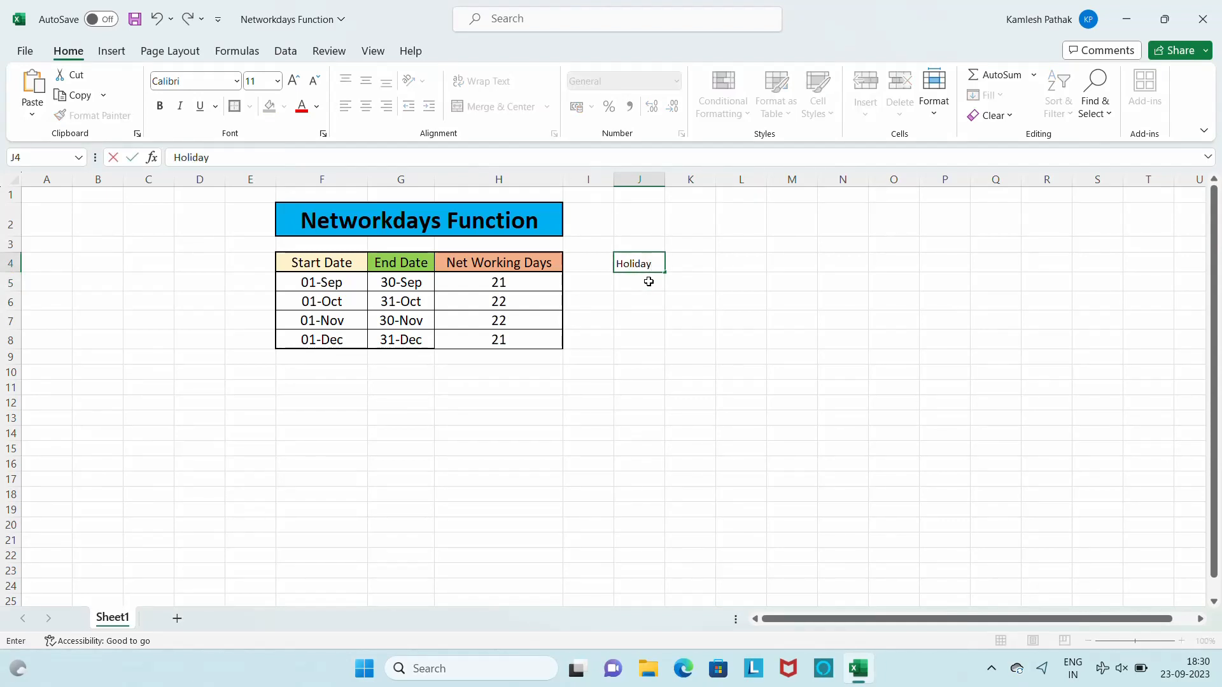
key("Return")
key("Up")
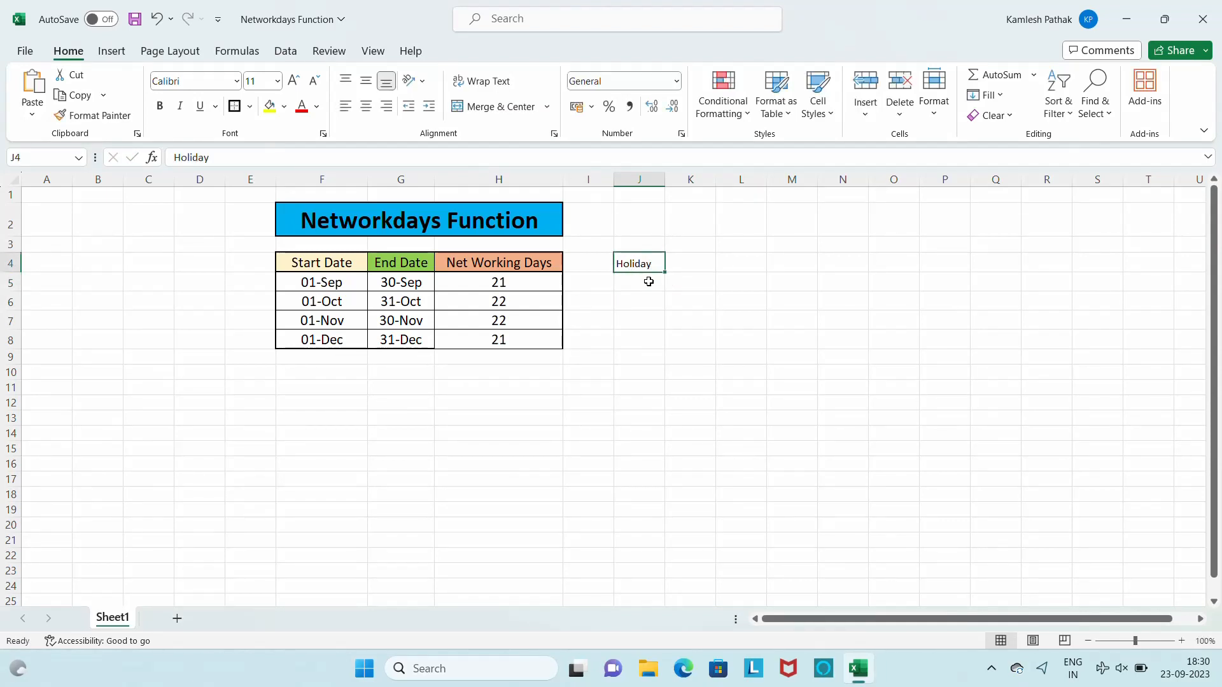
- Set the Holiday heading's font size to 14 and widen column J slightly
left_click(277, 80)
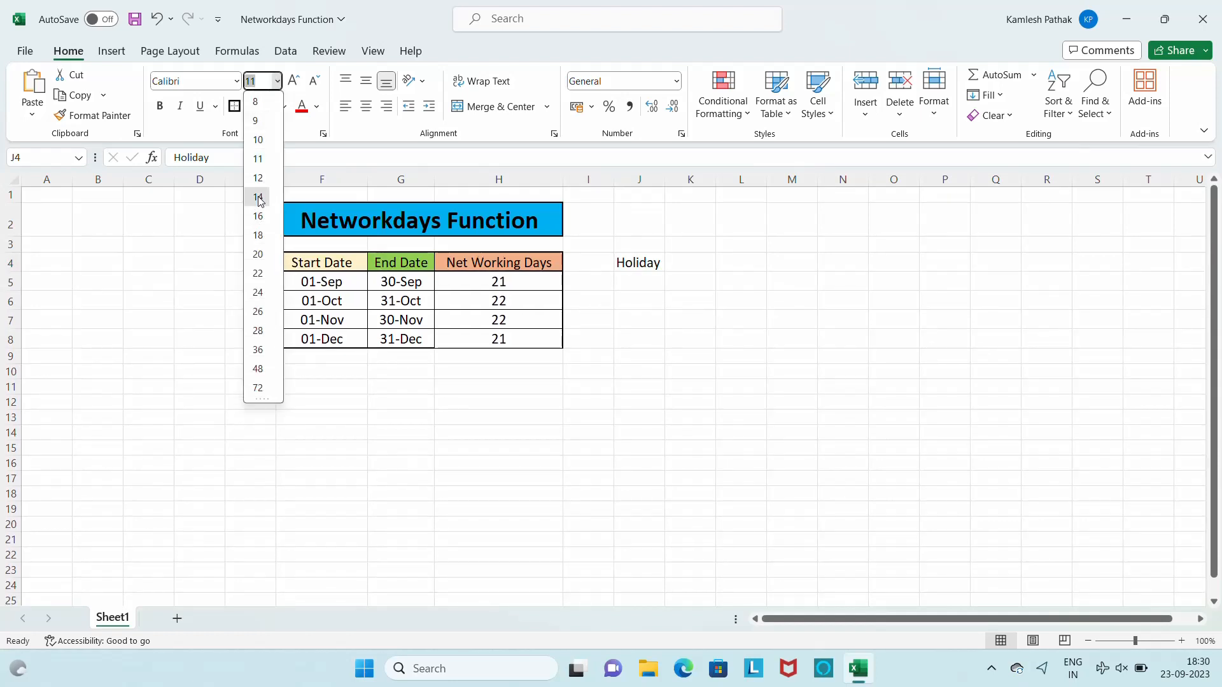
left_click(259, 197)
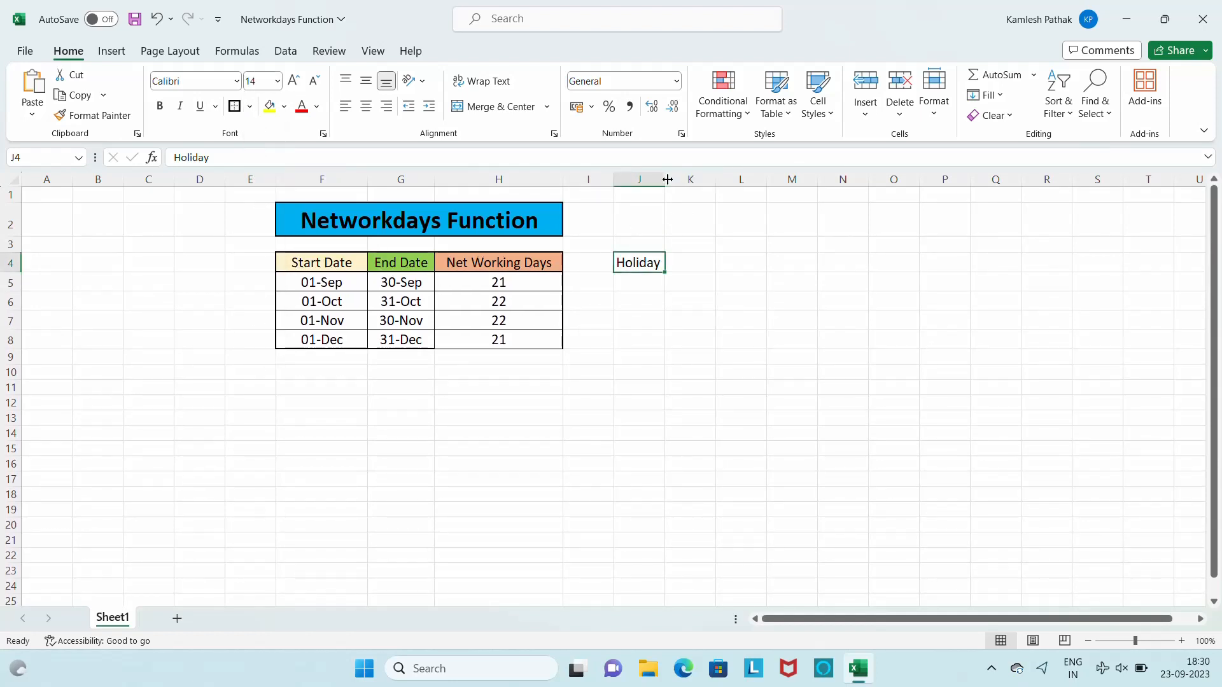
left_click_drag(668, 179, 689, 179)
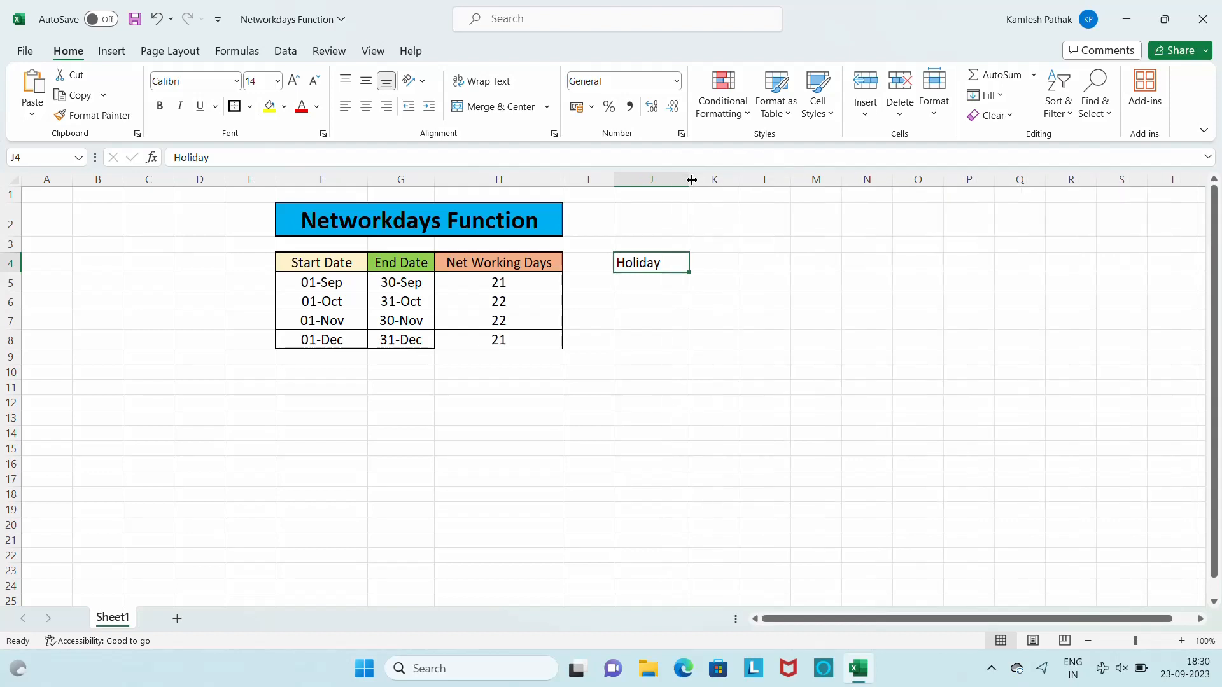
- Enter the holiday date 15-Sep in cell J5 below the Holiday heading
left_click(657, 279)
type("1")
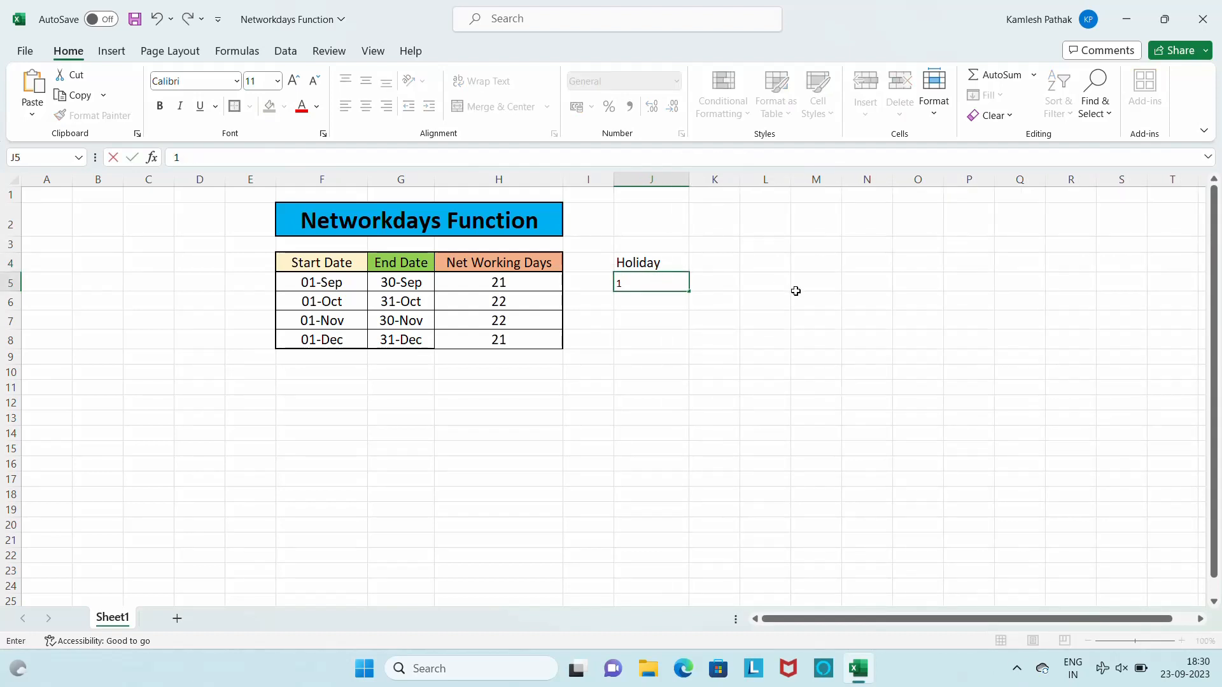
type("5-Sep")
key("Return")
key("Up")
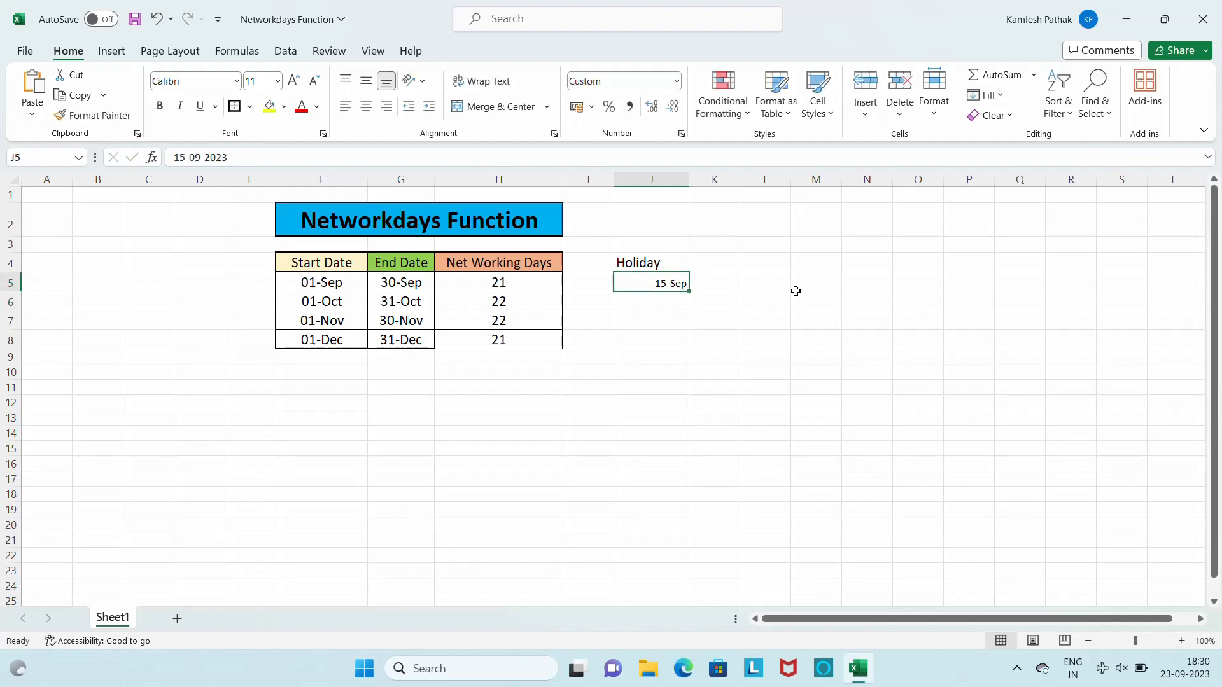
- Center the holiday date in J5 and set its font size to 14
left_click(366, 106)
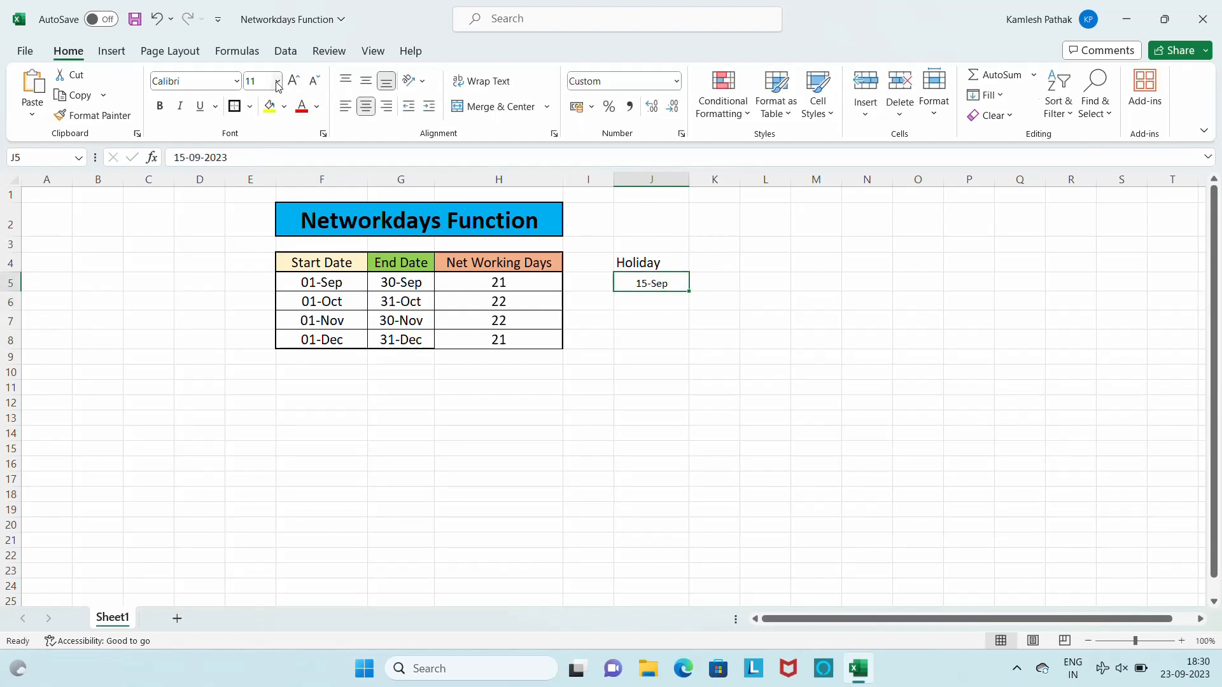
left_click(278, 80)
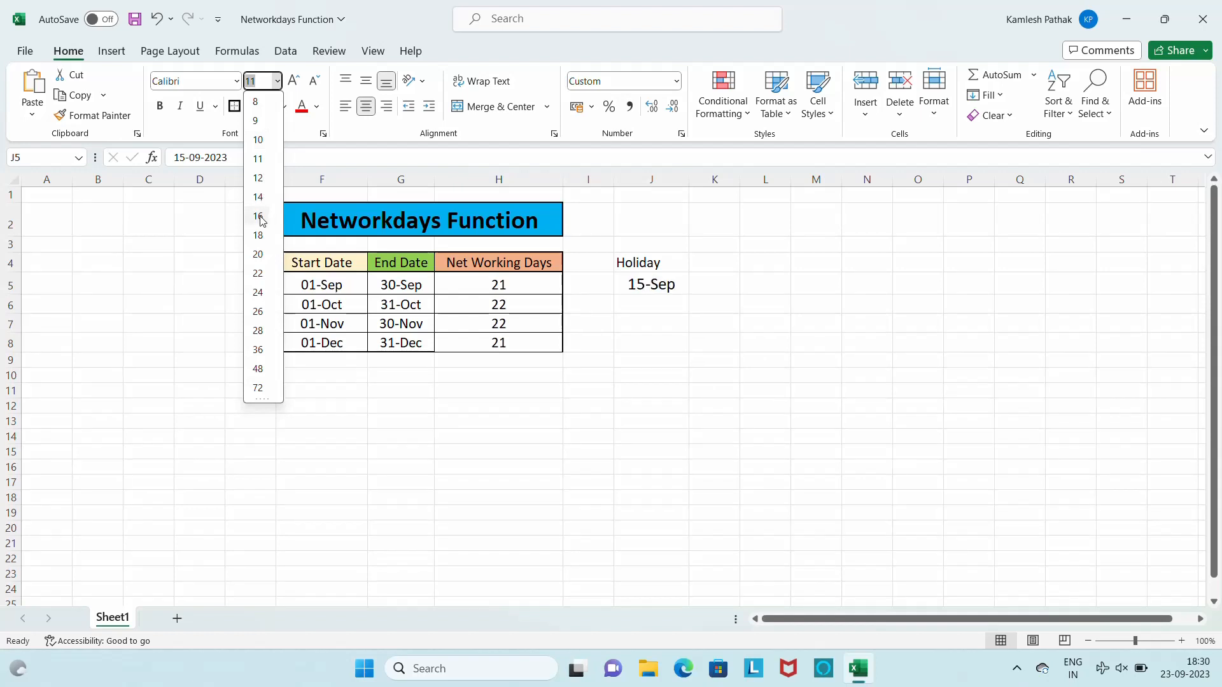
left_click(261, 198)
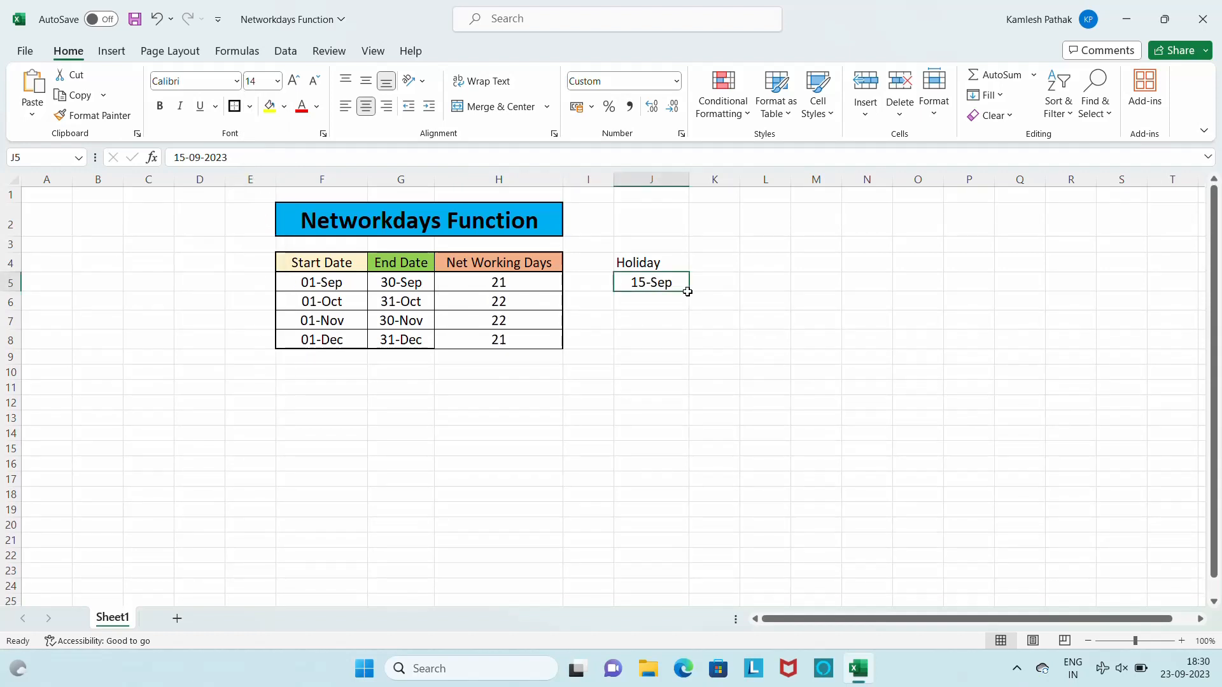
- Center the contents of J4:J5 and make the Holiday heading bold
left_click(690, 264)
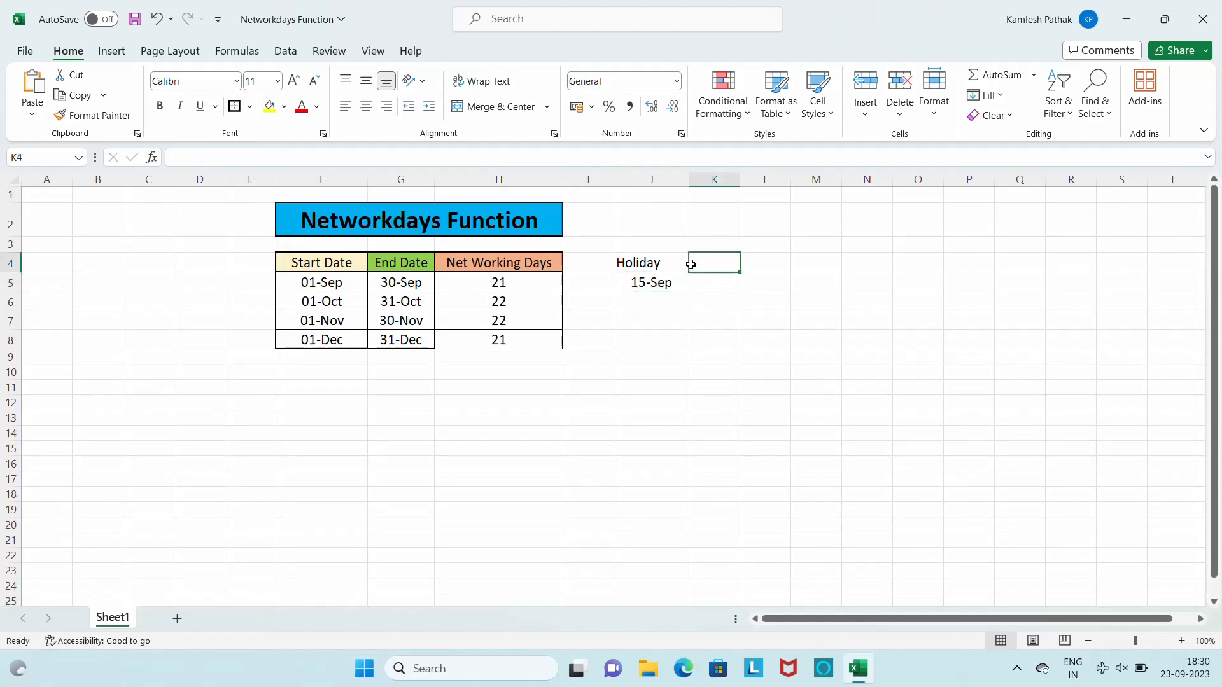
key("Left")
key("shift+Down")
left_click(700, 302)
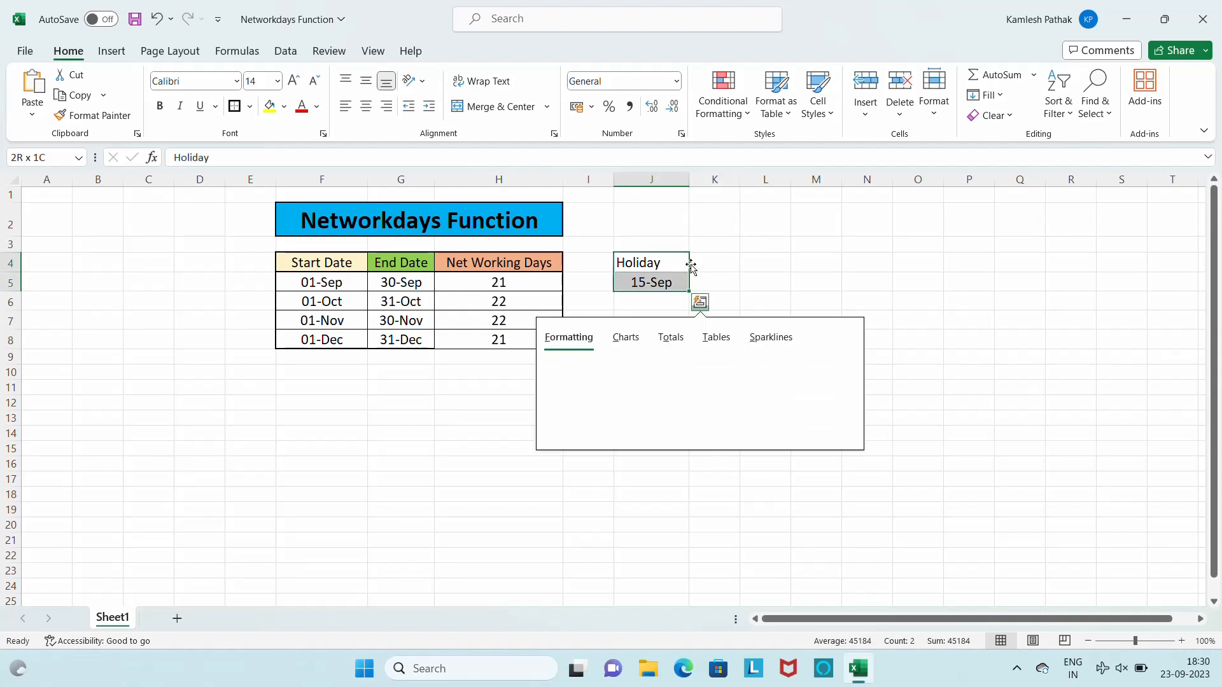
left_click(364, 111)
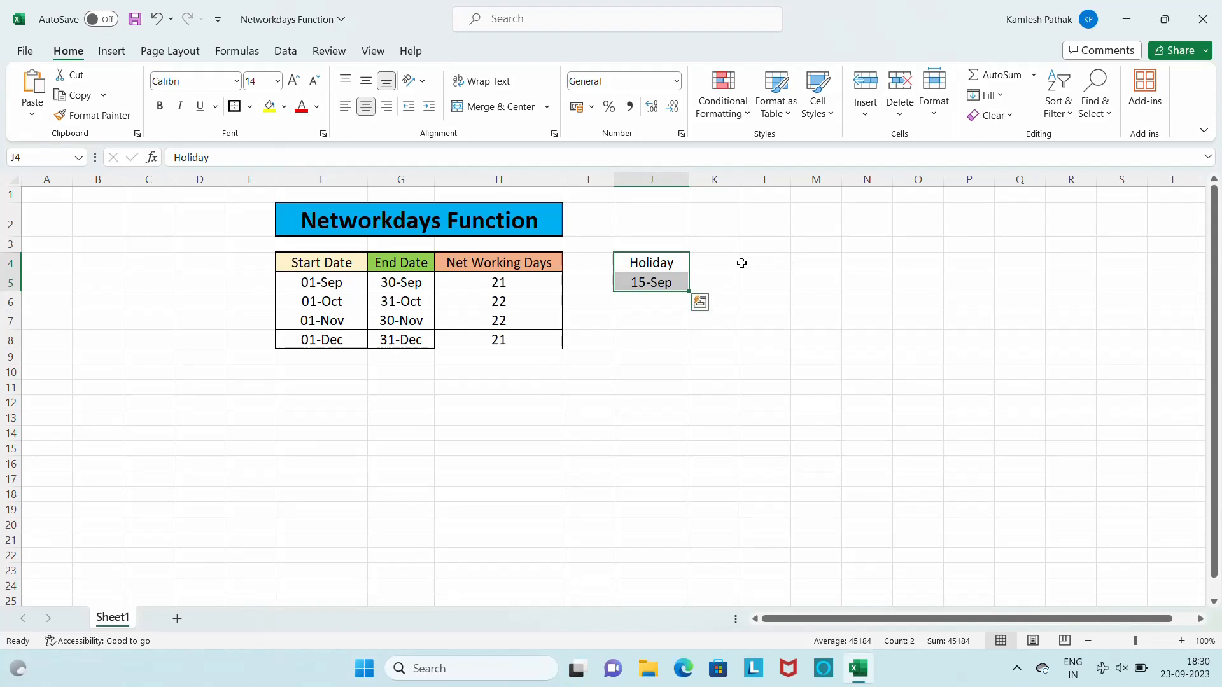
left_click(663, 265)
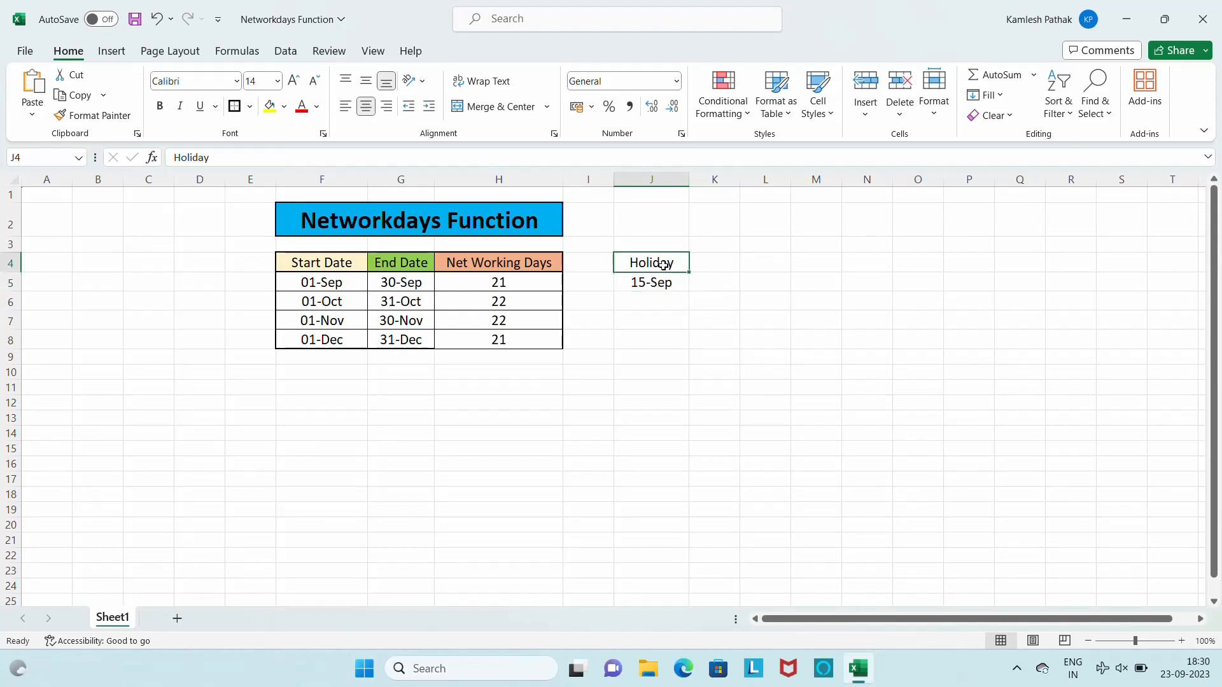
key("ctrl+b")
left_click(678, 284)
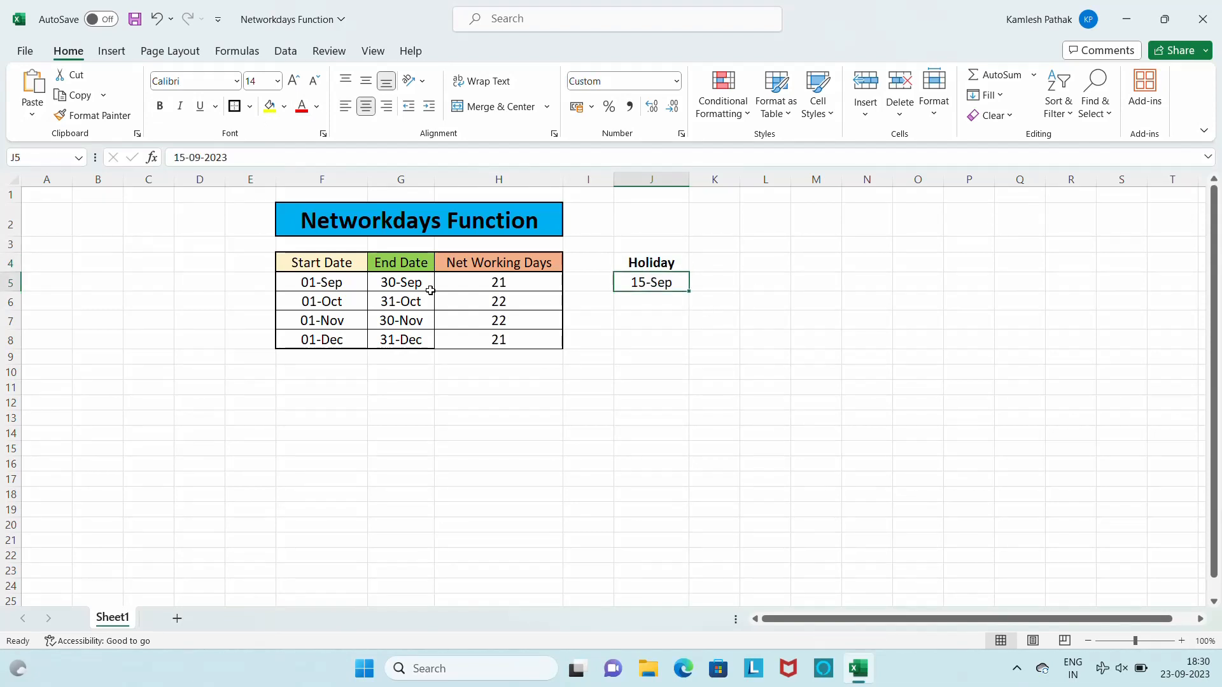
left_click(509, 285)
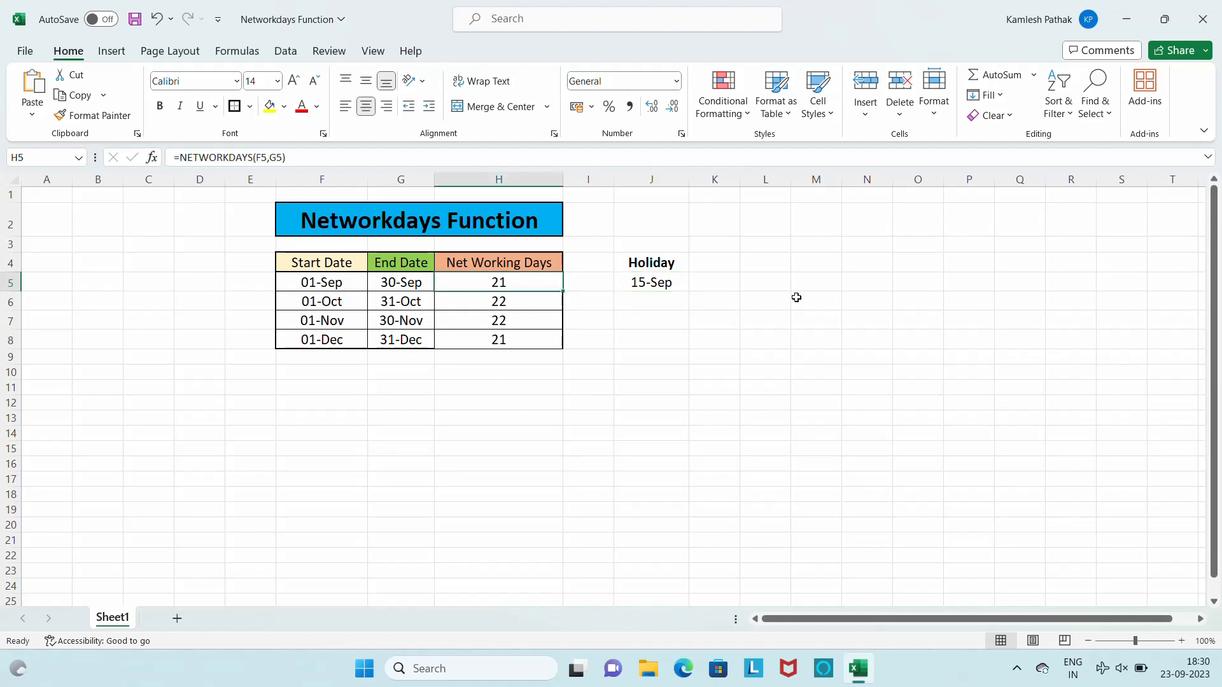
key("F2")
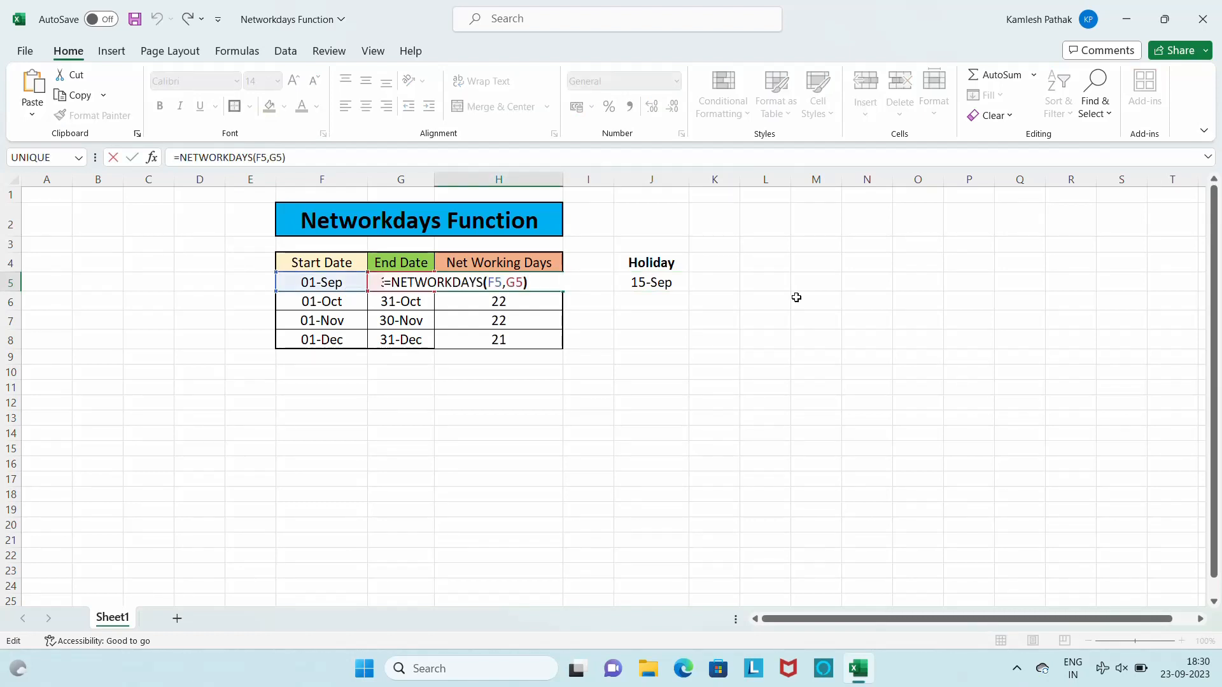
key("Left")
type(",")
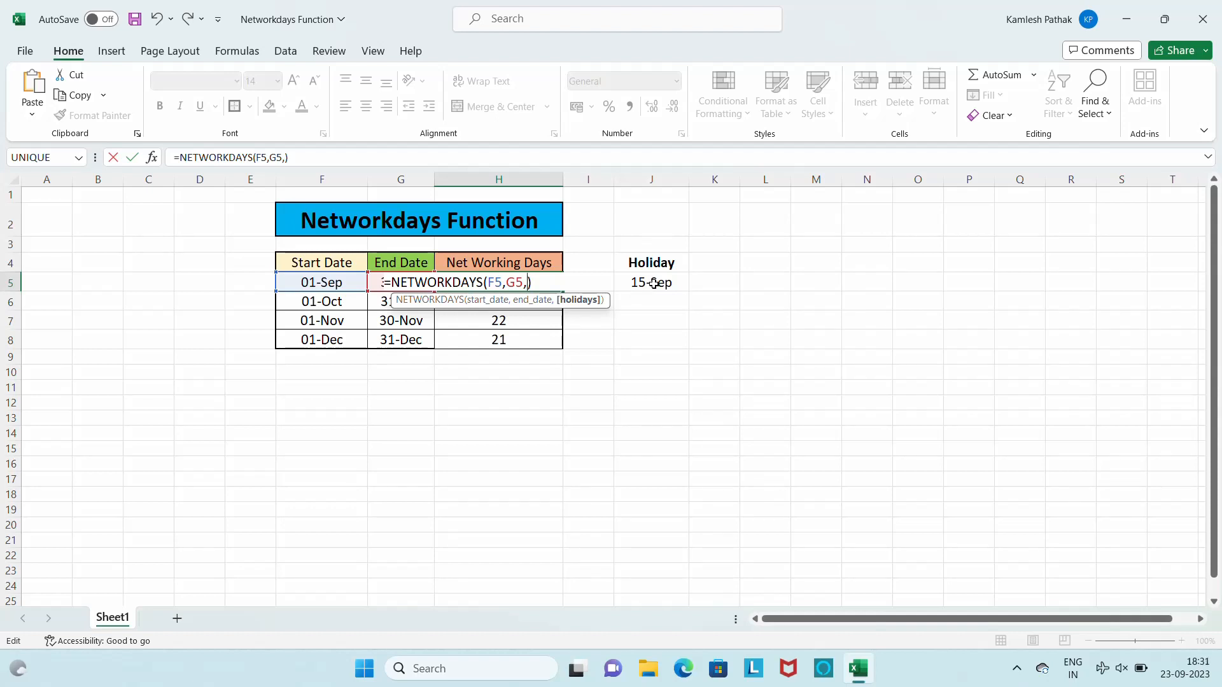
key("Escape")
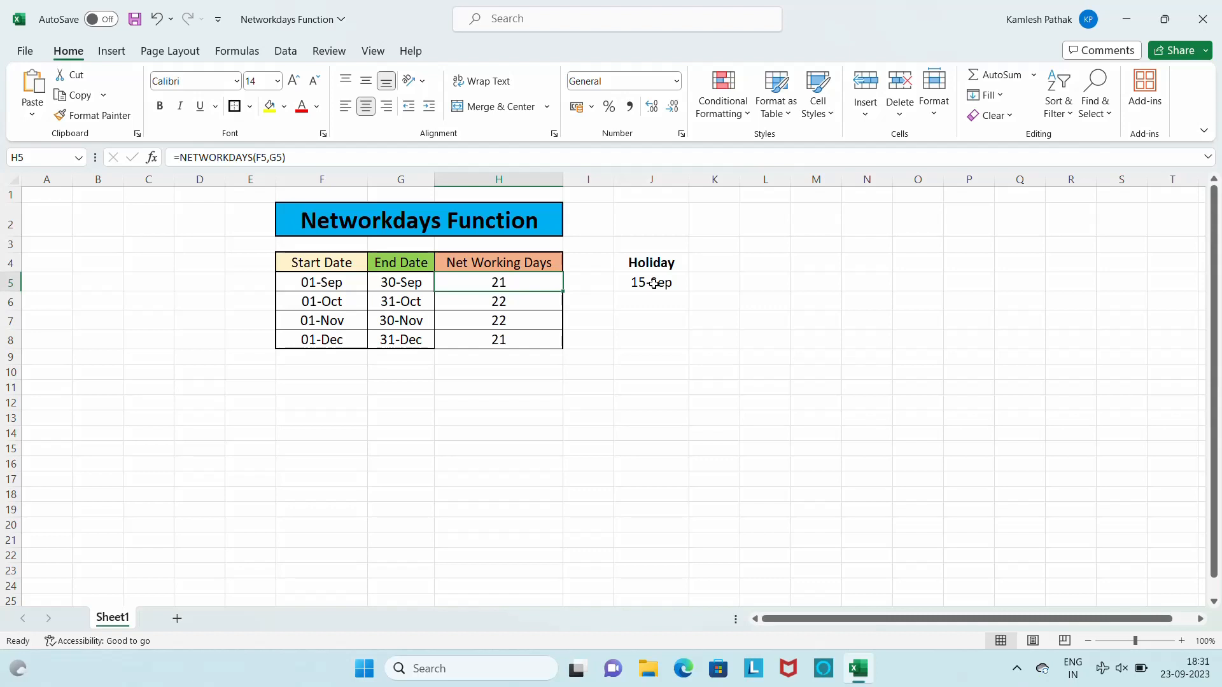
left_click(653, 283)
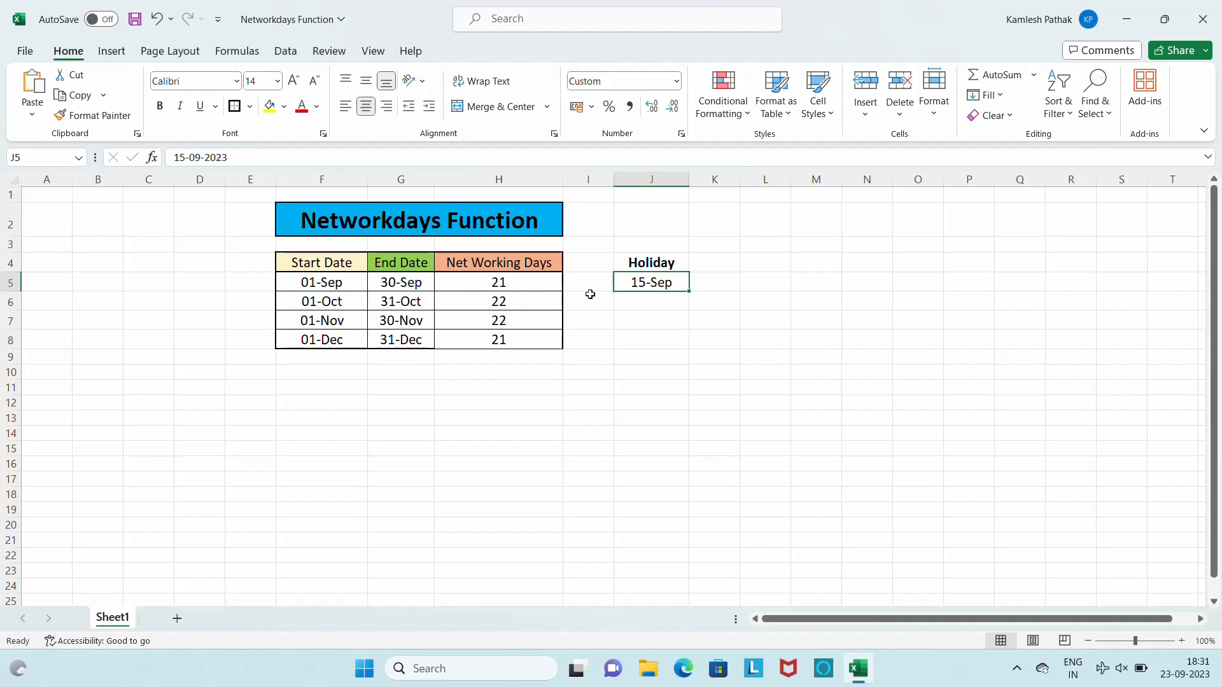
- Add the holiday cell J5 as the holidays argument in H5, making the formula =NETWORKDAYS(F5,G5,J5)
left_click(525, 290)
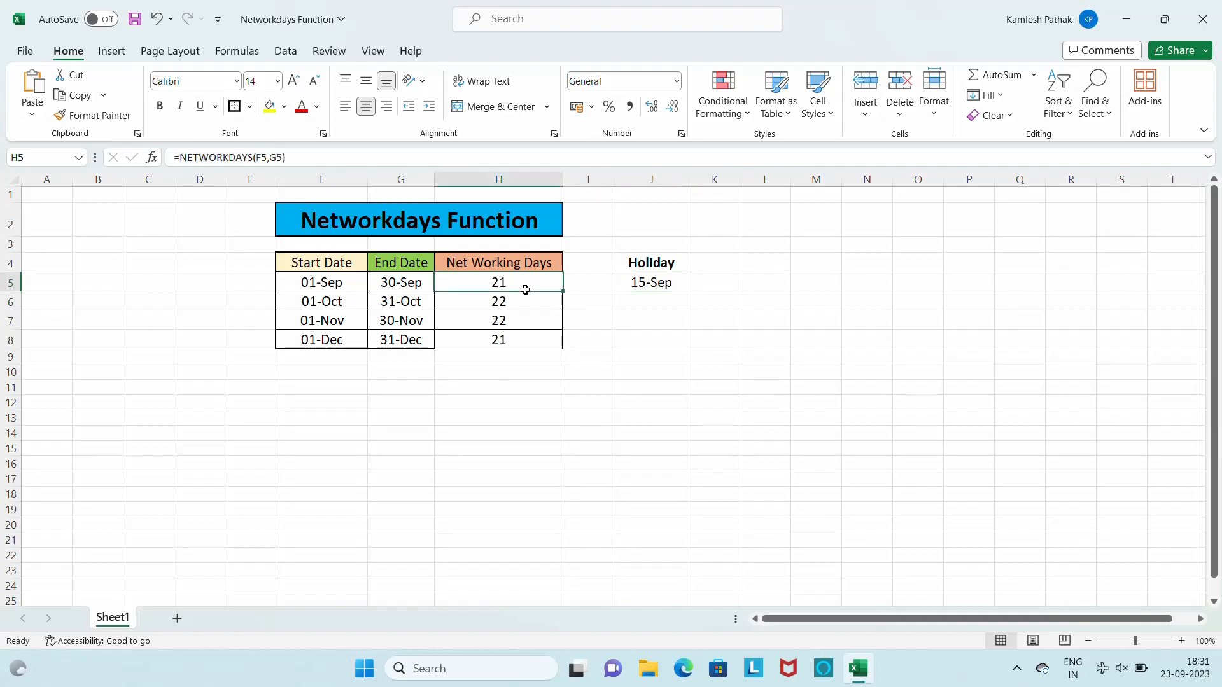
double_click(525, 290)
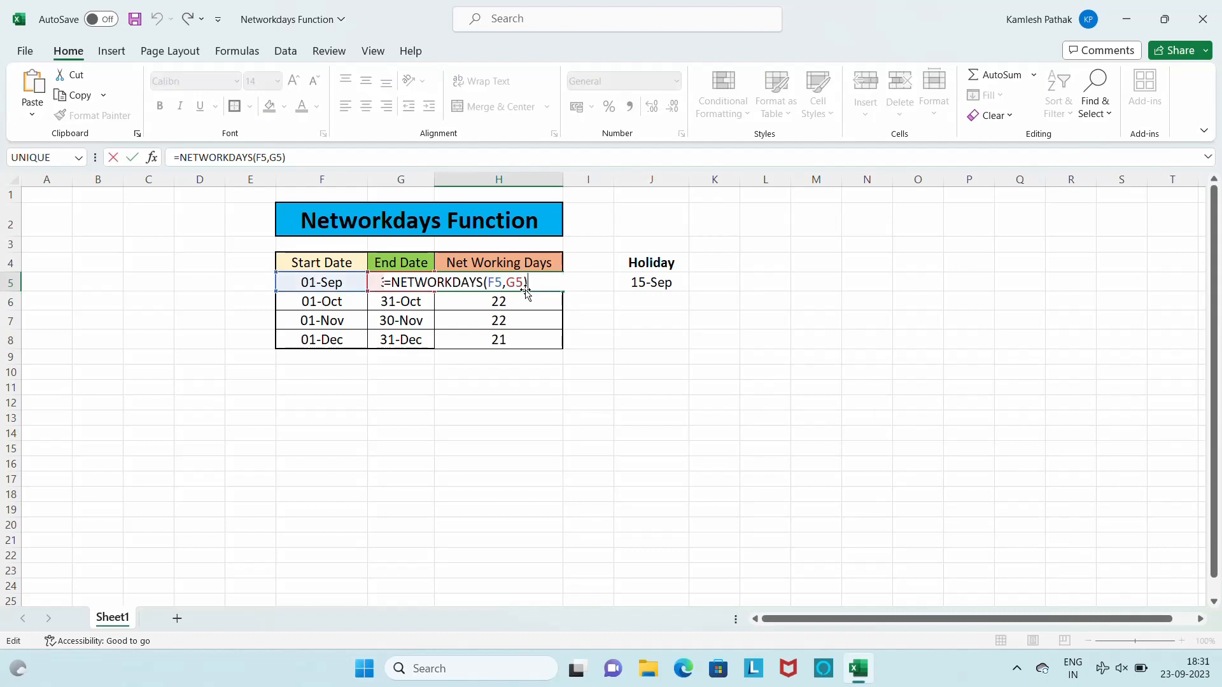
left_click(525, 285)
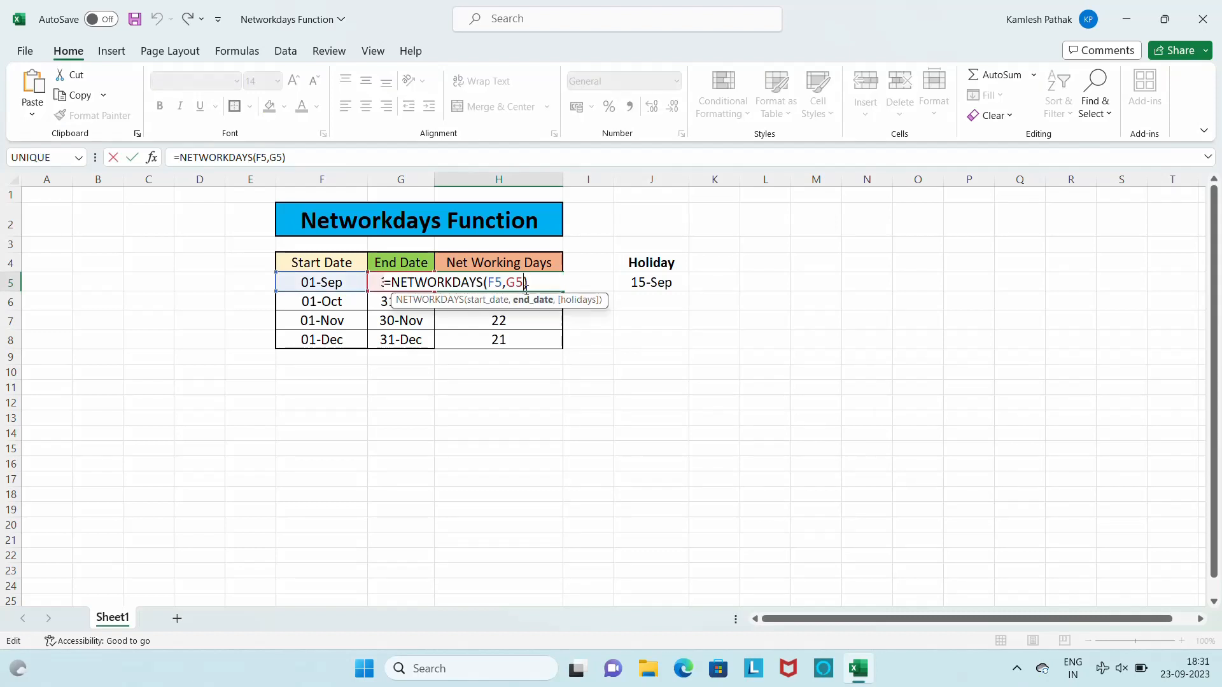
type(",")
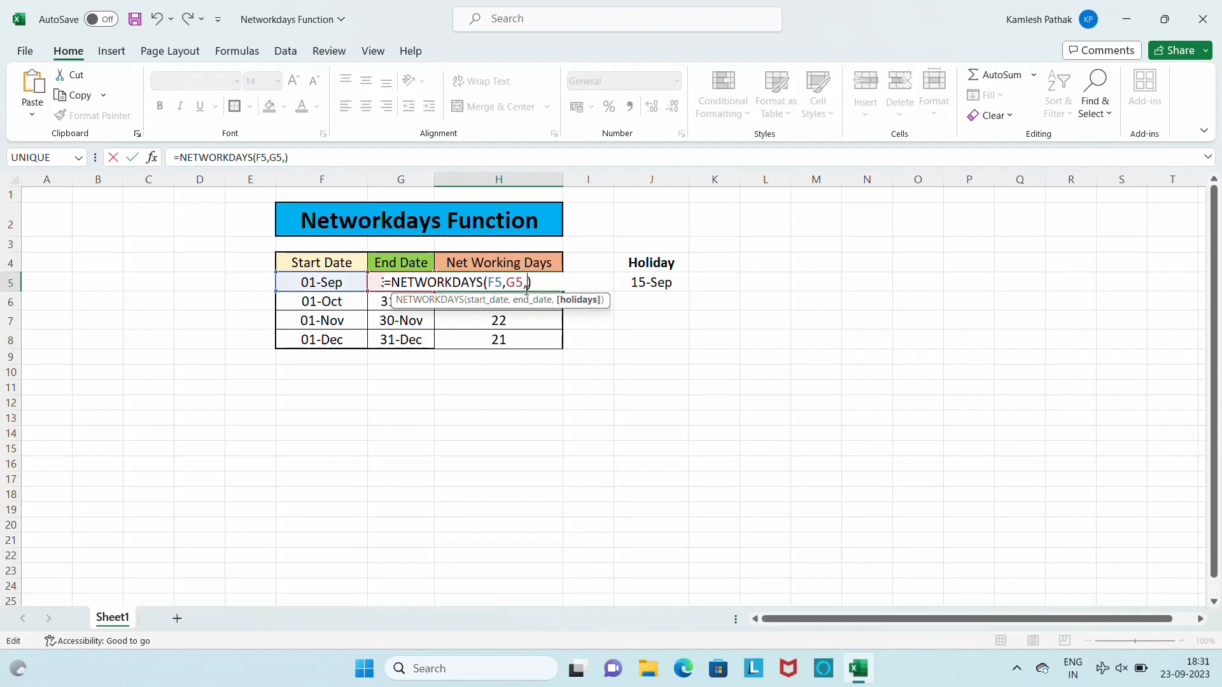
left_click(651, 286)
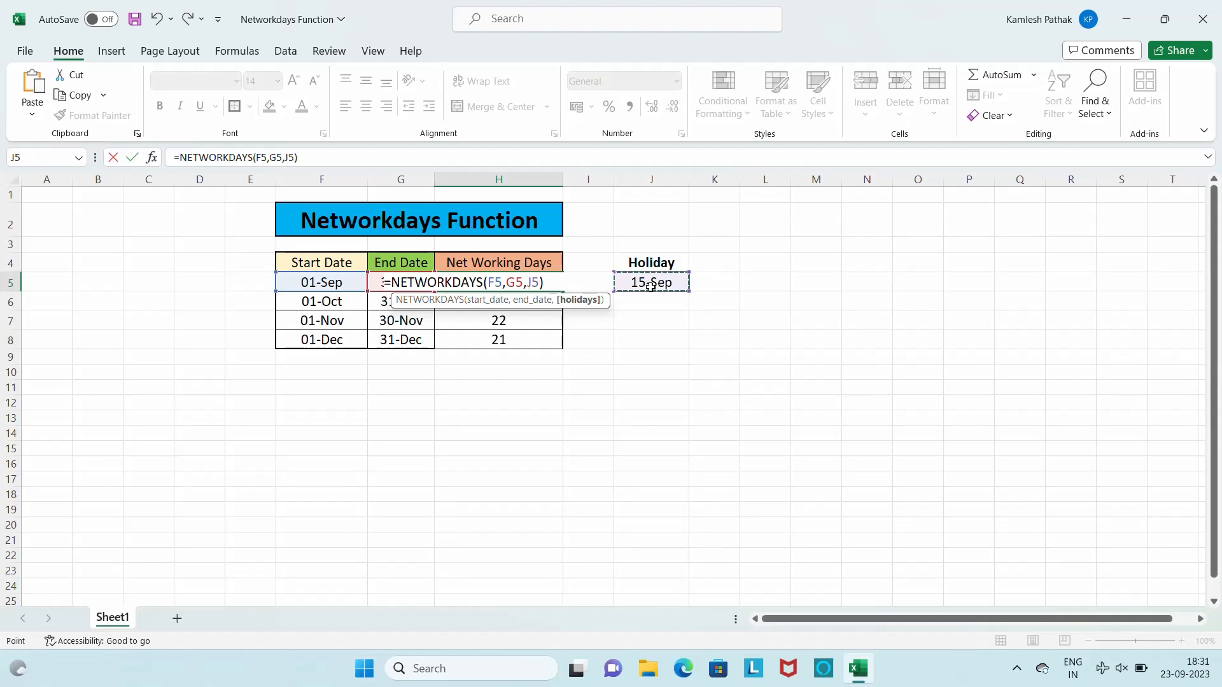
key("Return")
left_click(499, 282)
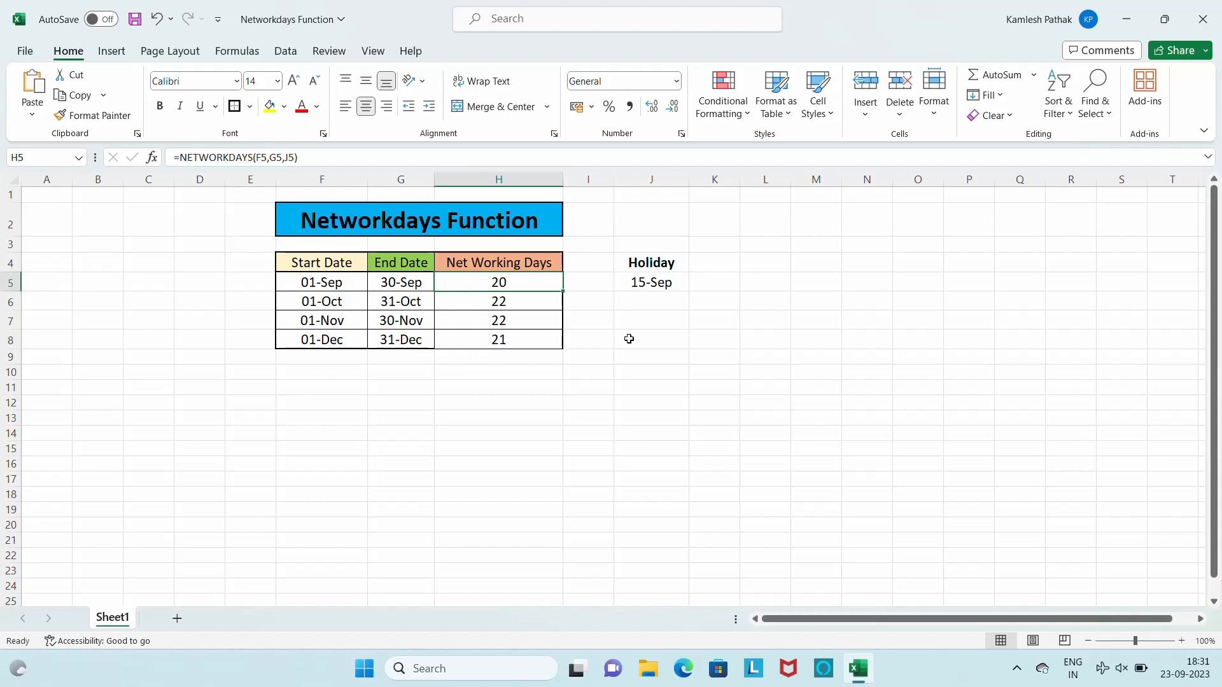
- Replace the holiday date in J5 with 3-Oct
left_click(654, 284)
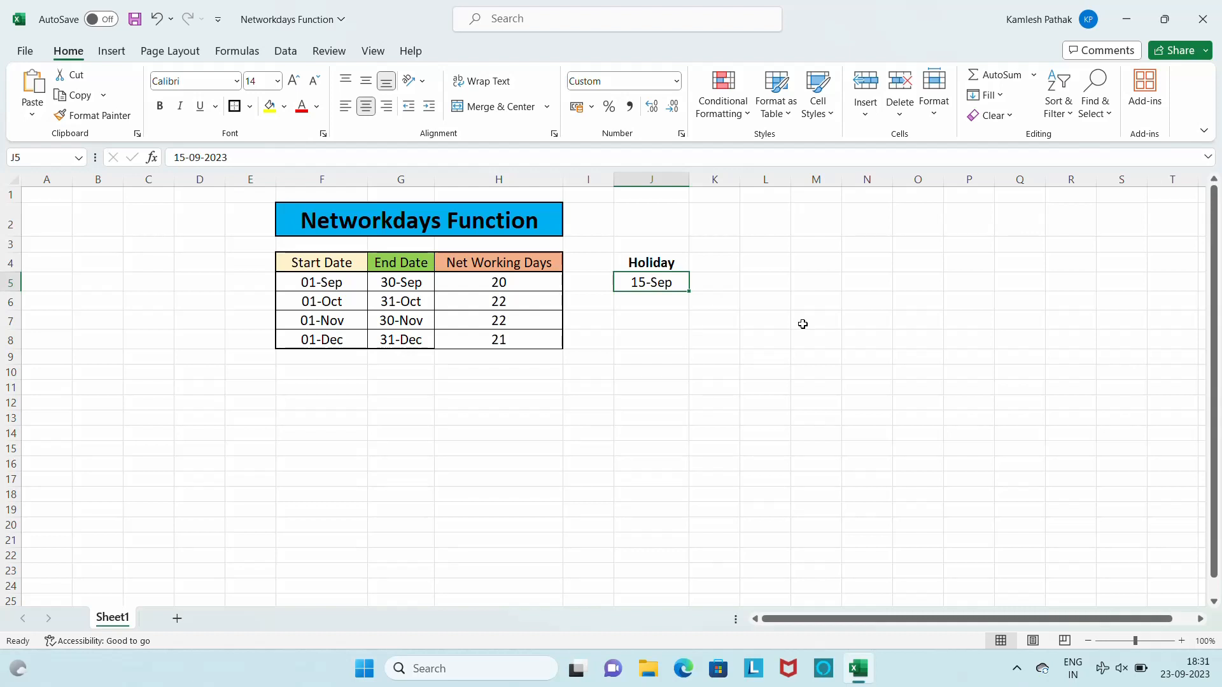
key("F2")
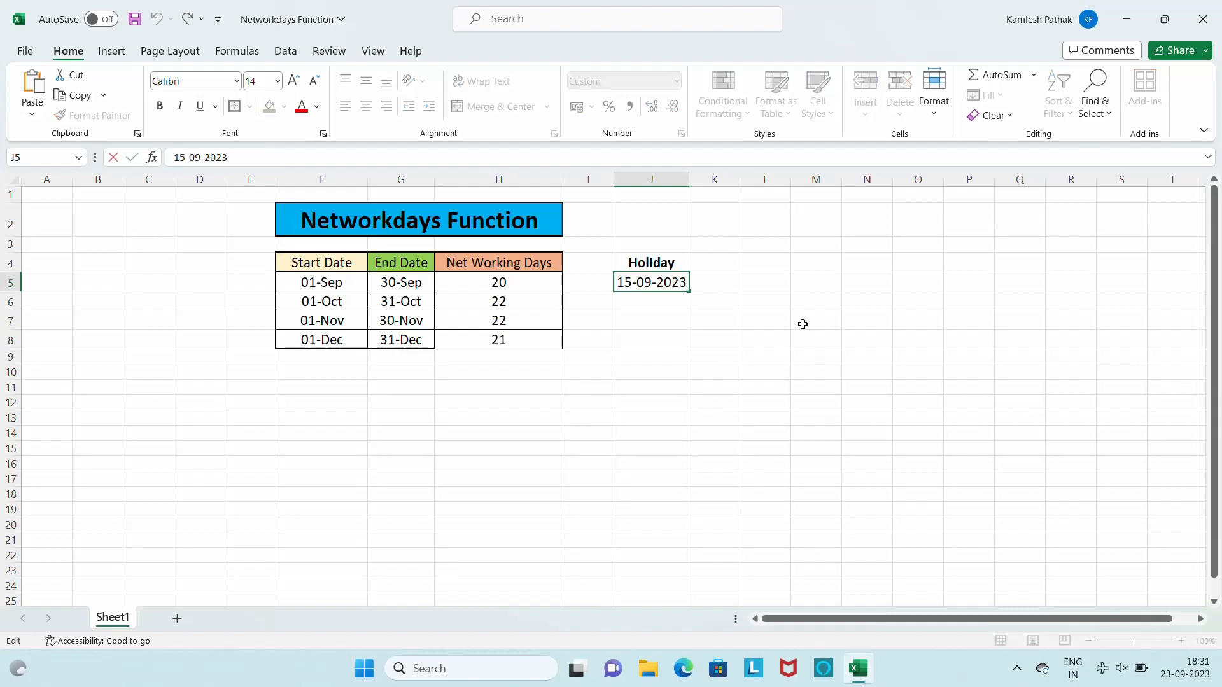
key("BackSpace")
key("BackSpace")
key("BackSpace")
key("BackSpace")
key("BackSpace")
key("BackSpace")
key("BackSpace")
key("BackSpace")
key("BackSpace")
key("BackSpace")
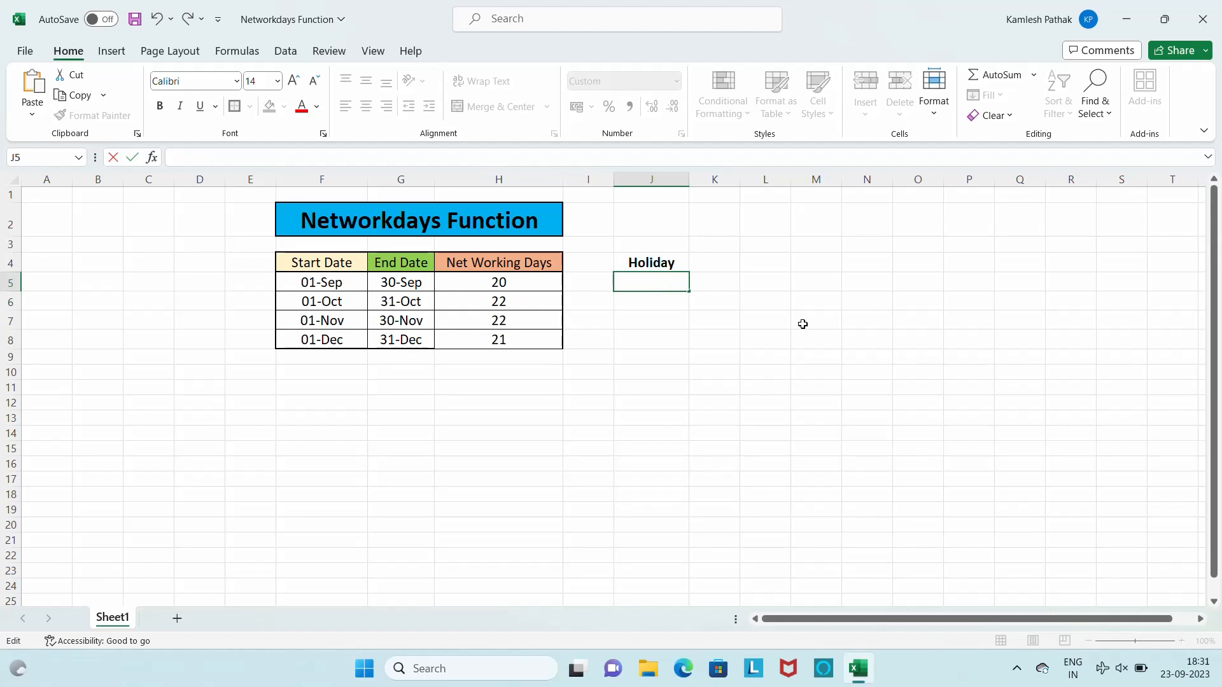
type("3-Oct")
key("Return")
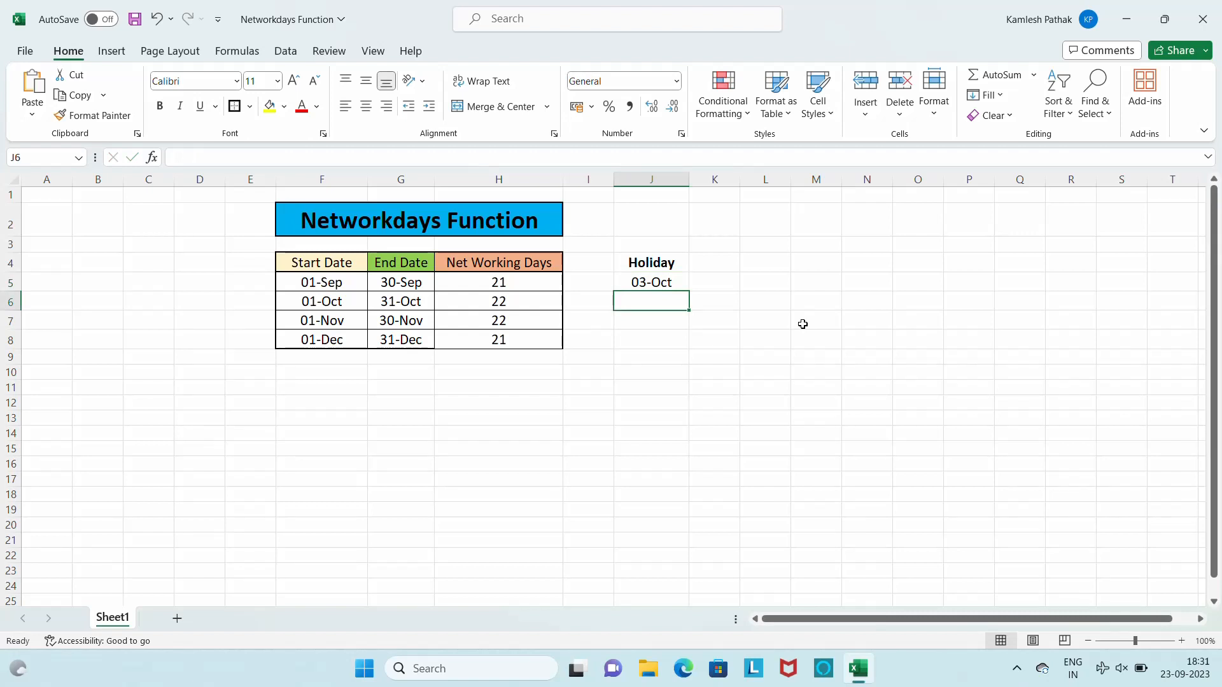
- Enter a second holiday date, 4-Oct, in cell J6 below the first one
key("Up")
key("Left")
key("Left")
key("Right")
key("Right")
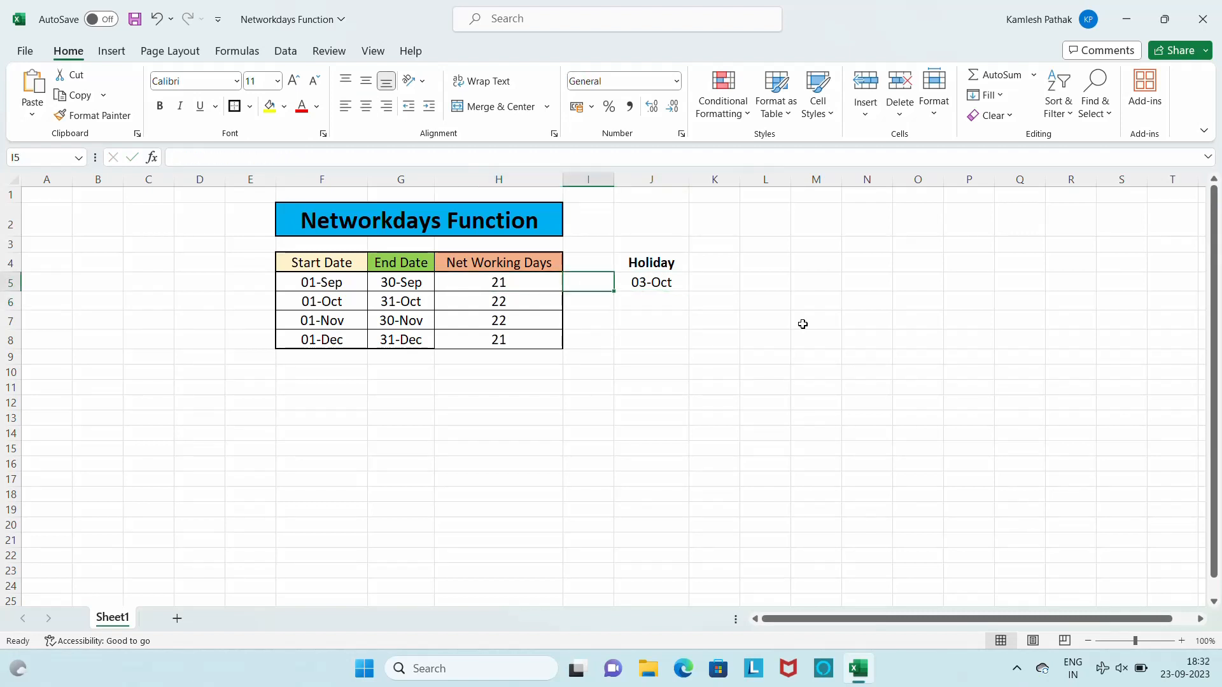
key("Down")
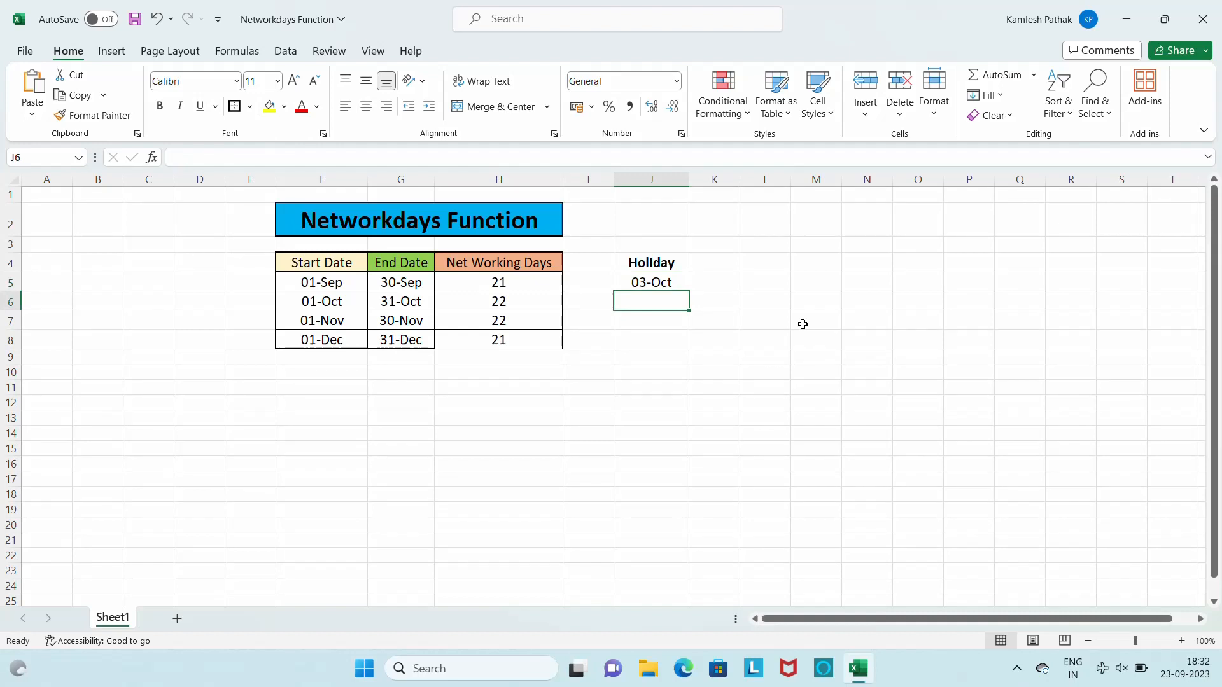
type("4-Oct")
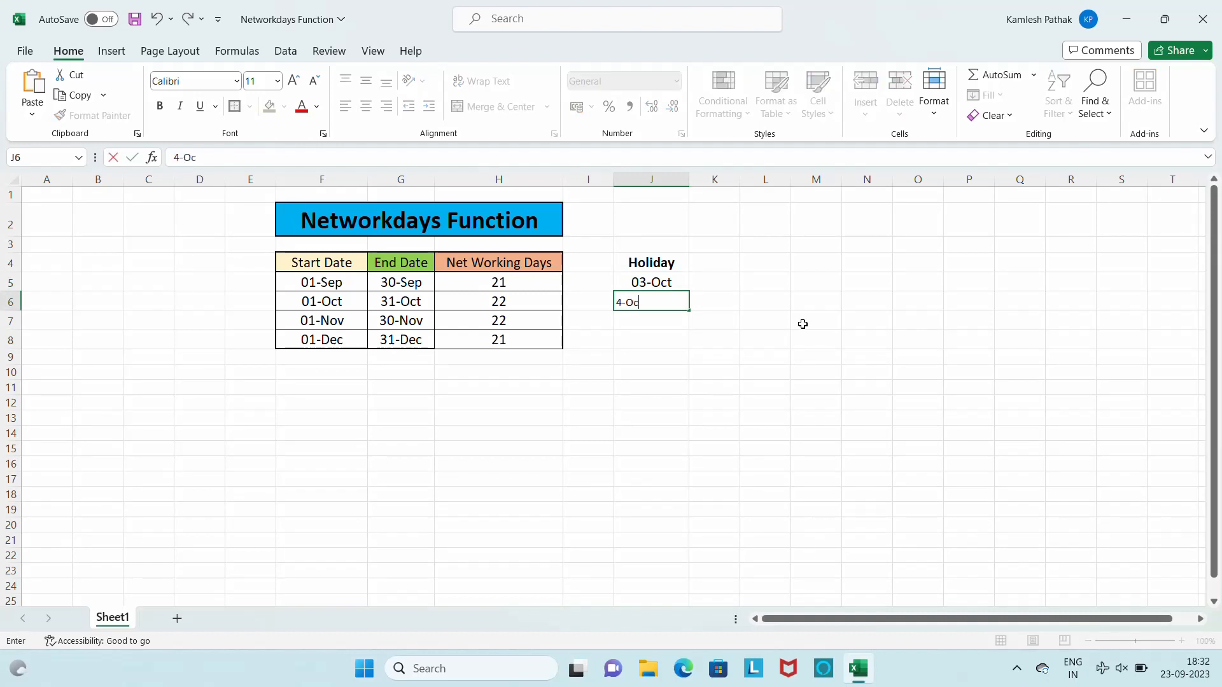
key("BackSpace")
key("Return")
- Center the holiday dates in J5:J6 and set their font size to 14
key("Up")
key("Up")
key("Up")
key("Down")
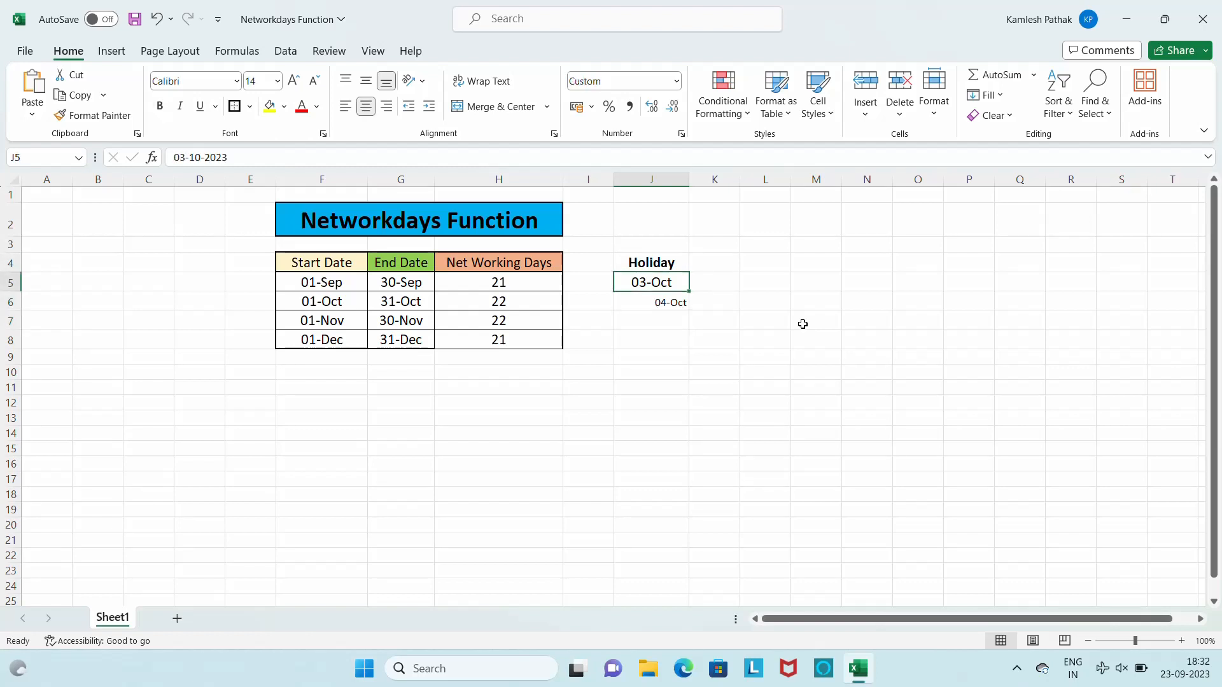
key("shift+Down")
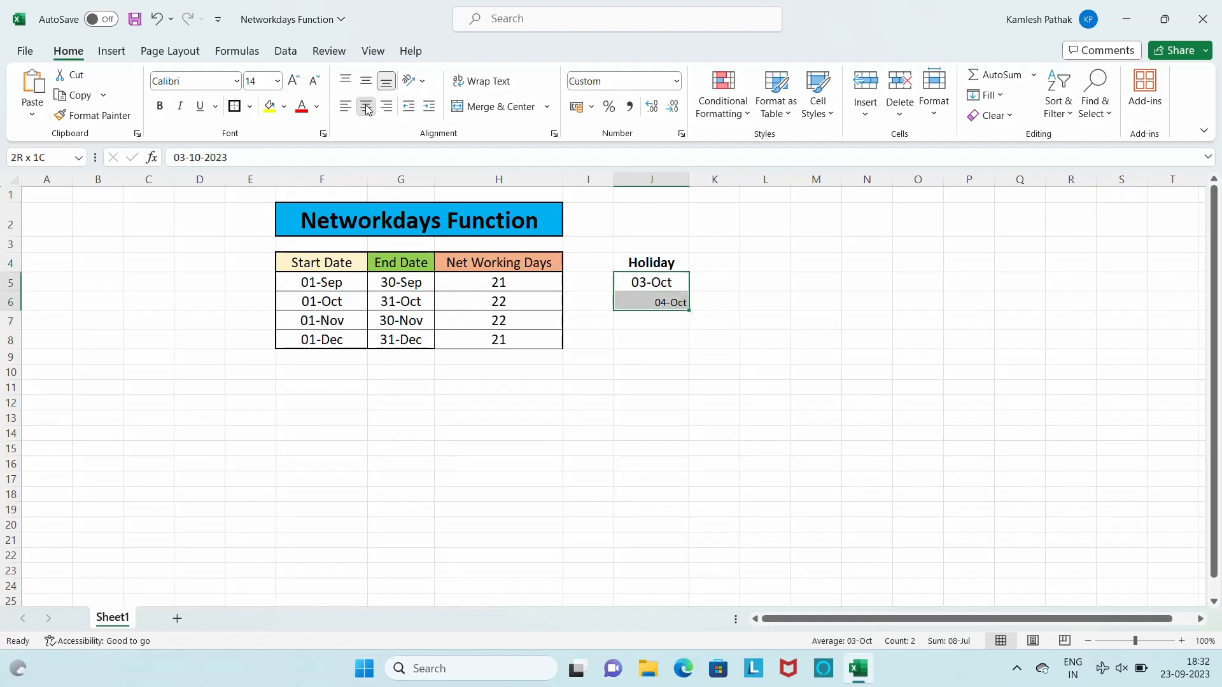
left_click(365, 107)
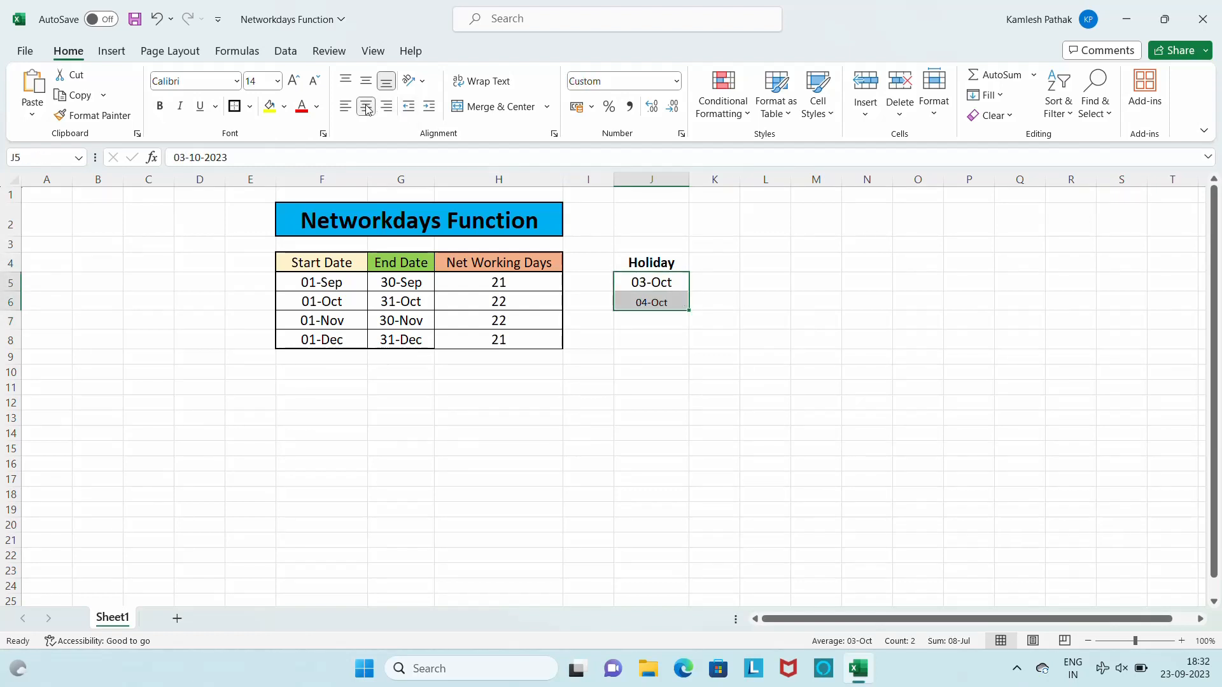
left_click(277, 81)
left_click(257, 197)
- Add the holiday range J5:J6 as the holidays argument of October's NETWORKDAYS formula in H6
left_click(503, 286)
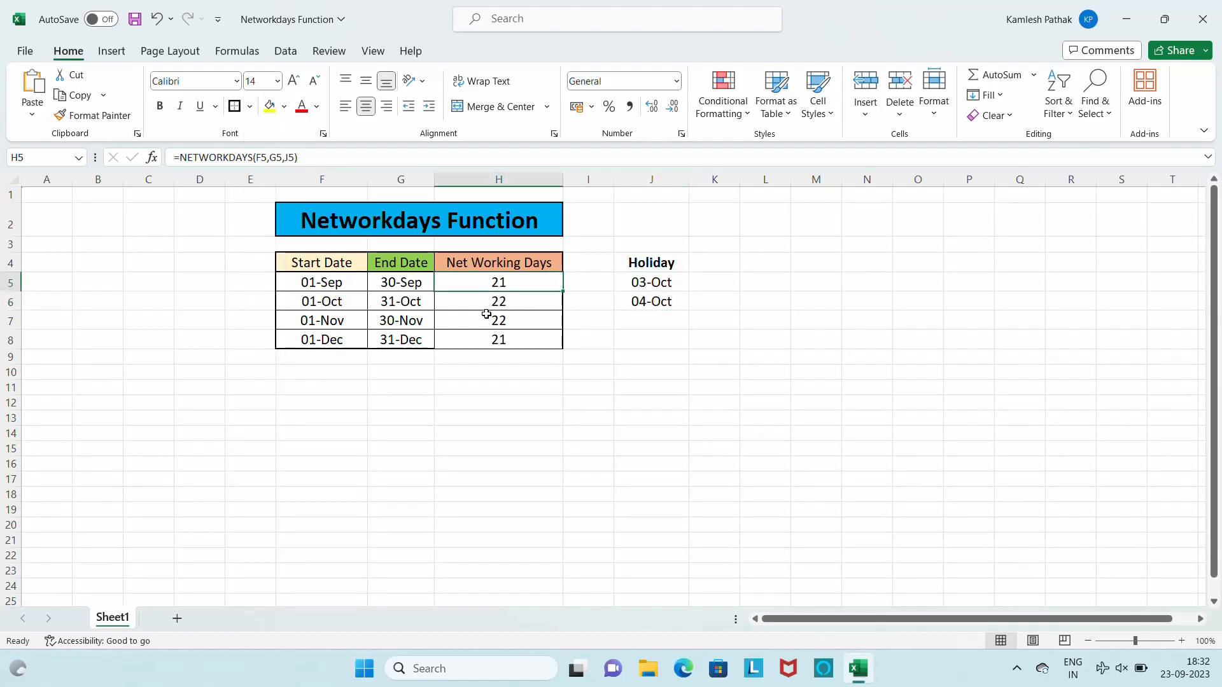
left_click(508, 305)
key("F2")
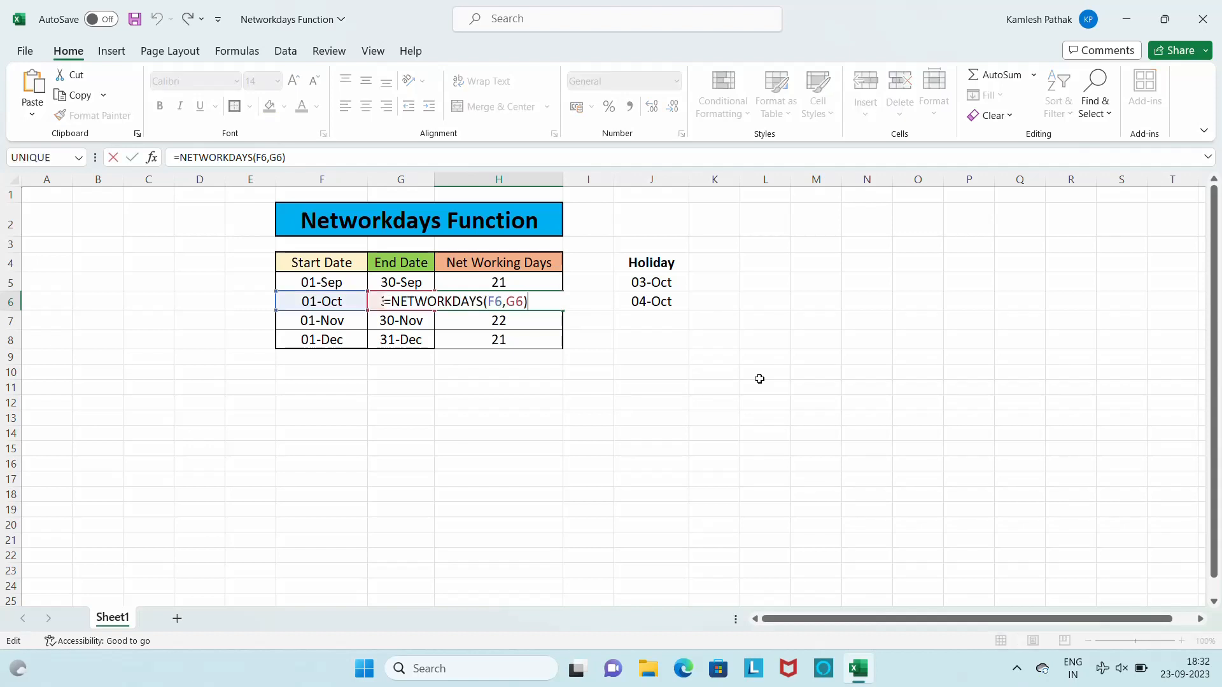
key("Left")
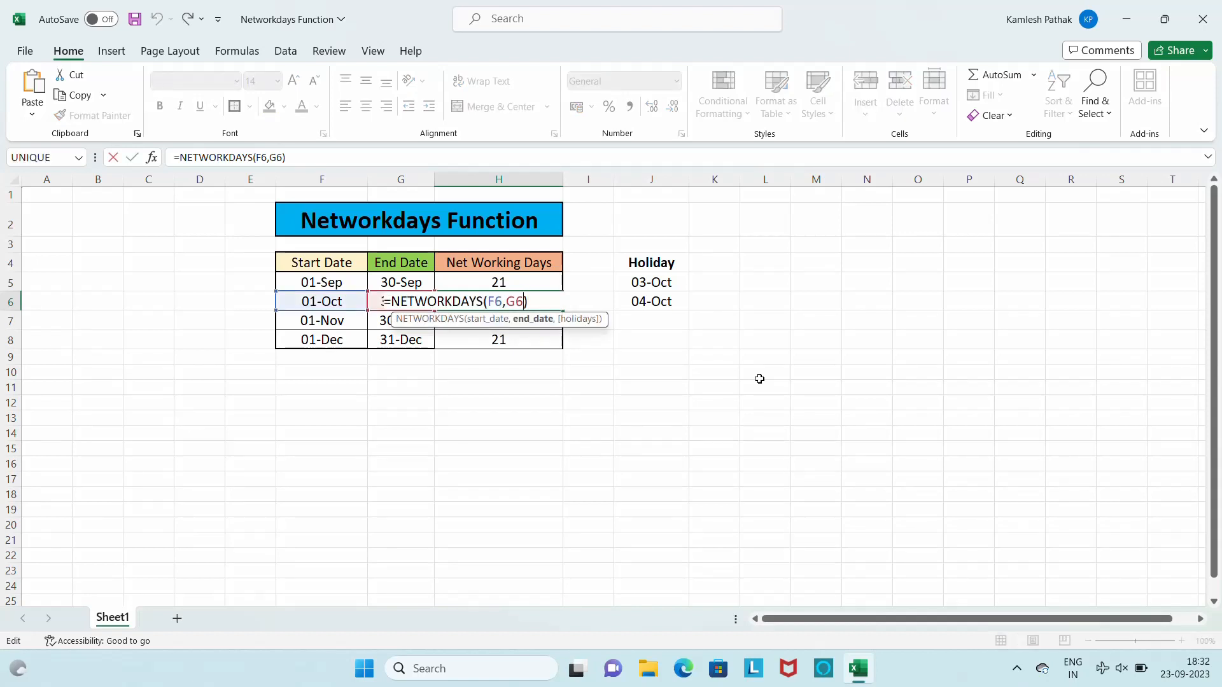
type(",")
left_click(660, 282)
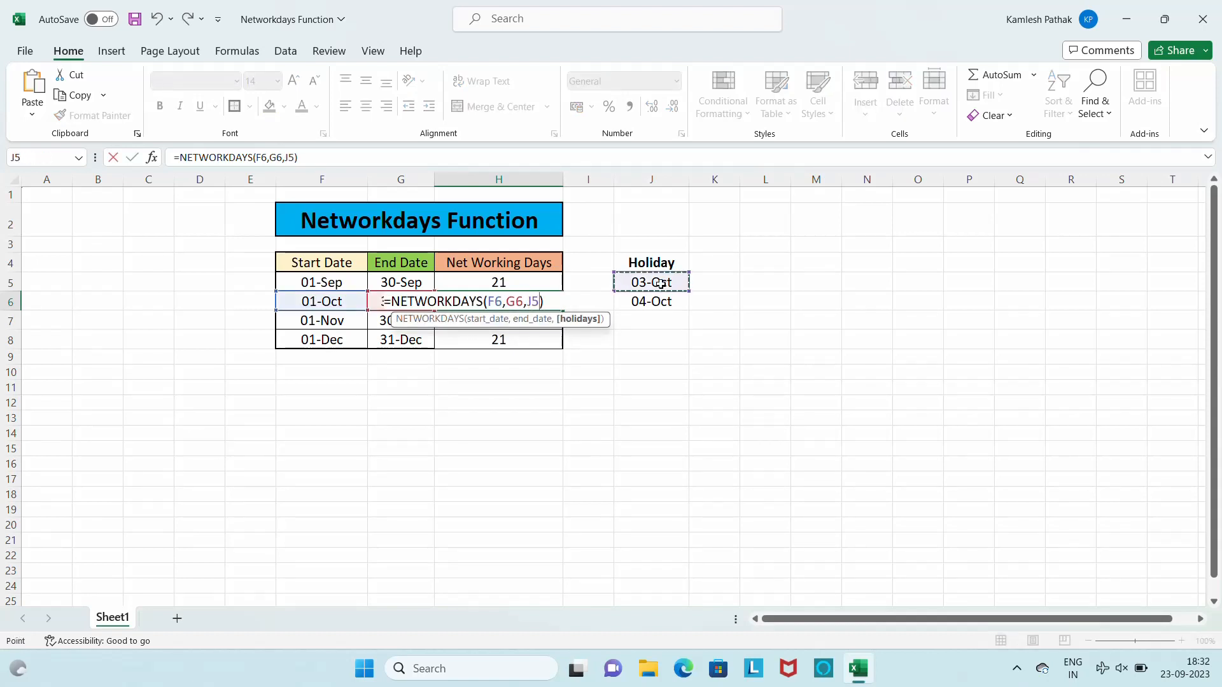
key("shift+Down")
key("Return")
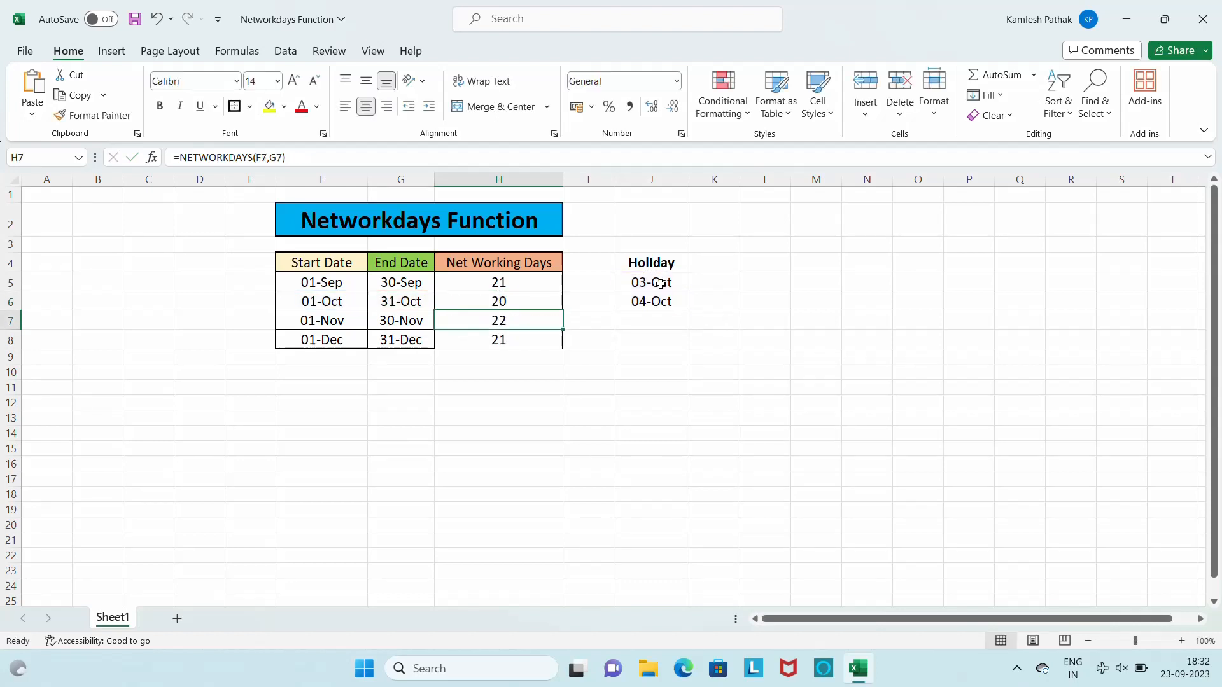
- Undo the last change to October's NETWORKDAYS formula in H6
key("Up")
key("ctrl+z")
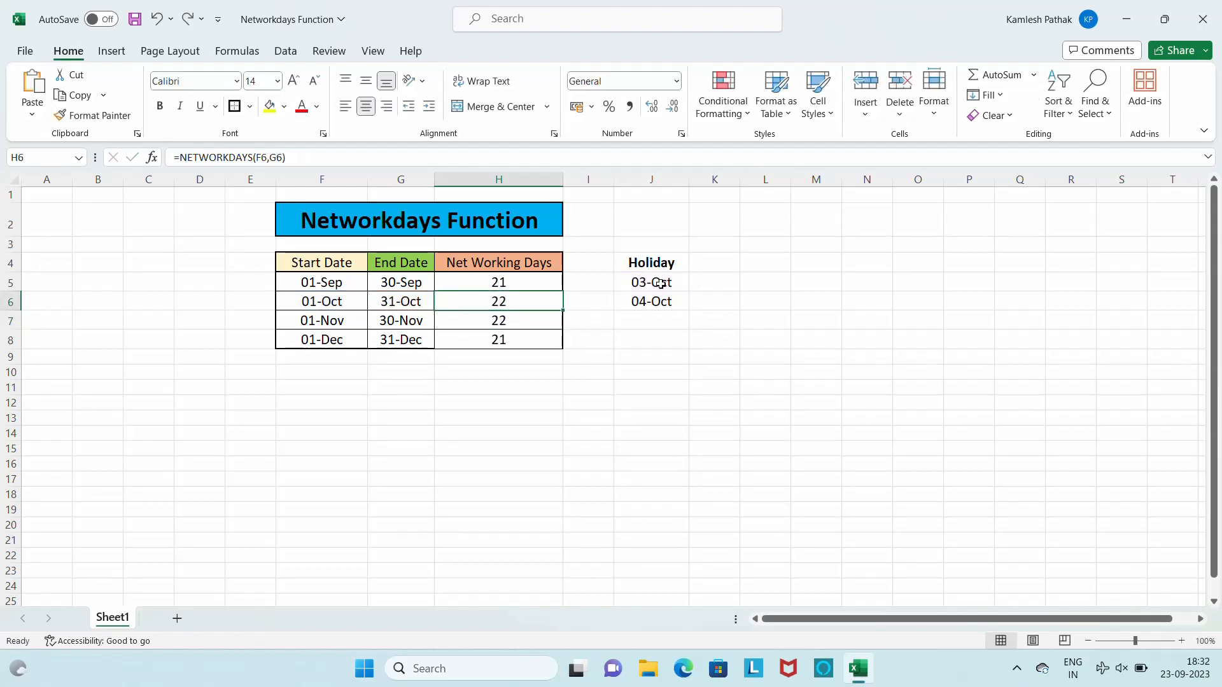
key("Right")
key("Right")
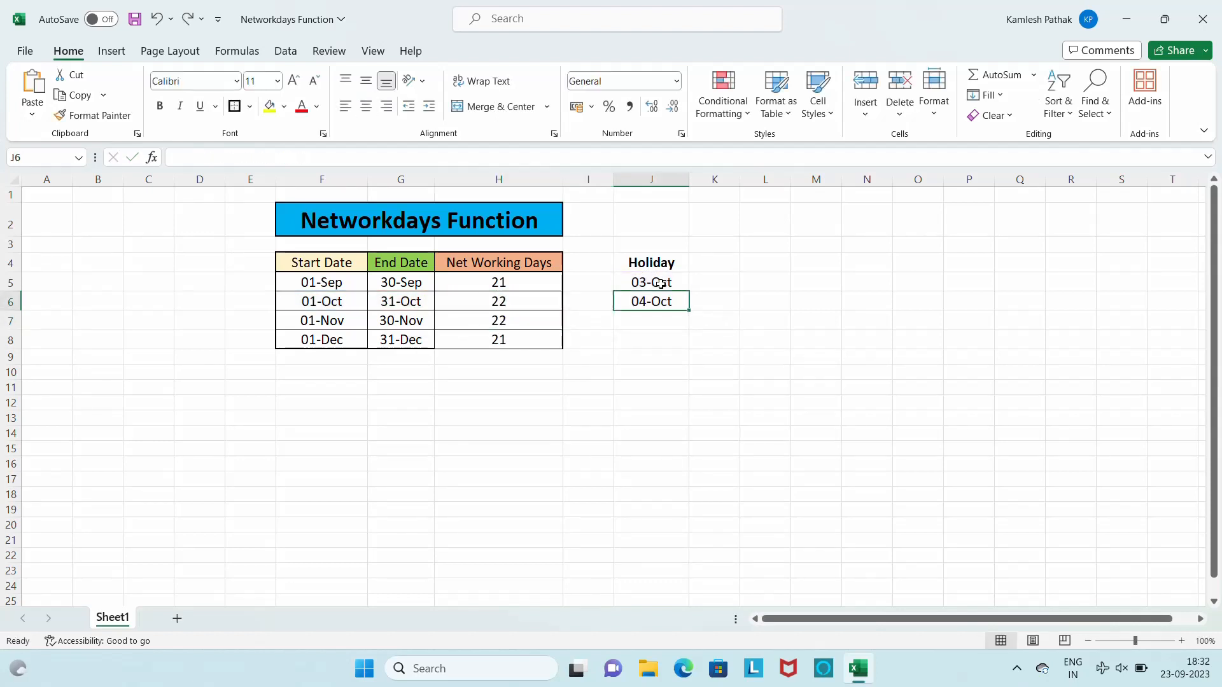
key("Up")
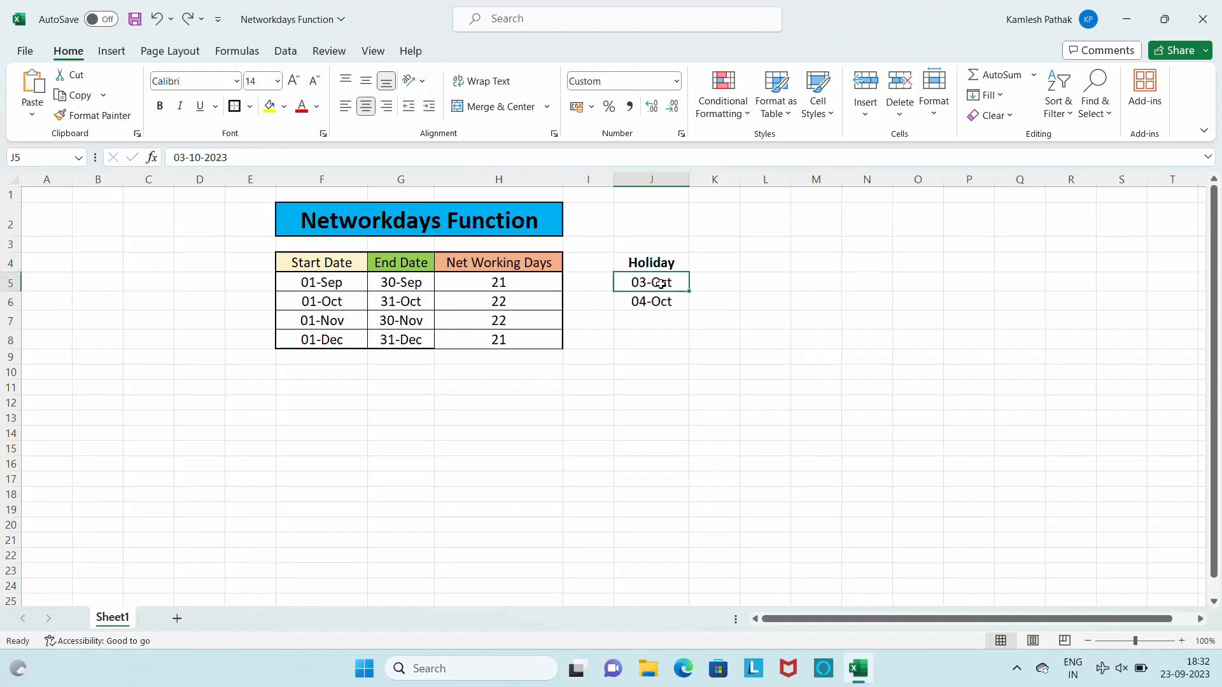
- Edit October's formula in H6 to exclude both listed holidays: =NETWORKDAYS(F6,G6,J5:J6)
key("Down")
key("Left")
key("Left")
key("F2")
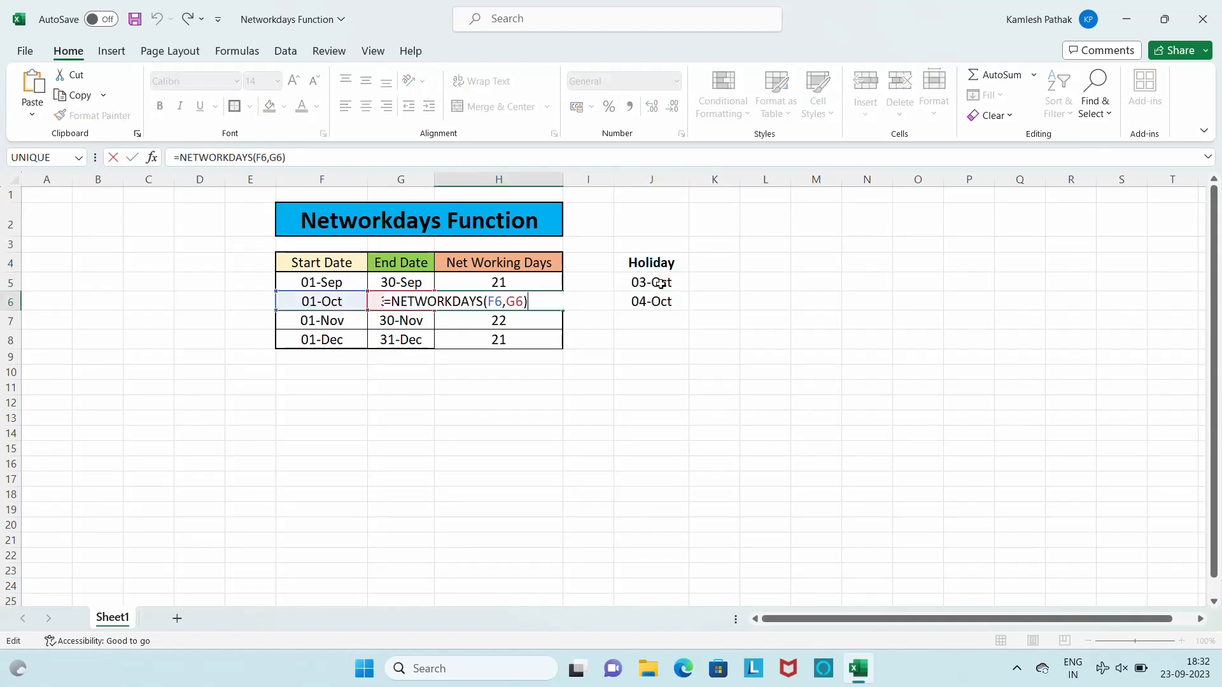
key("Left")
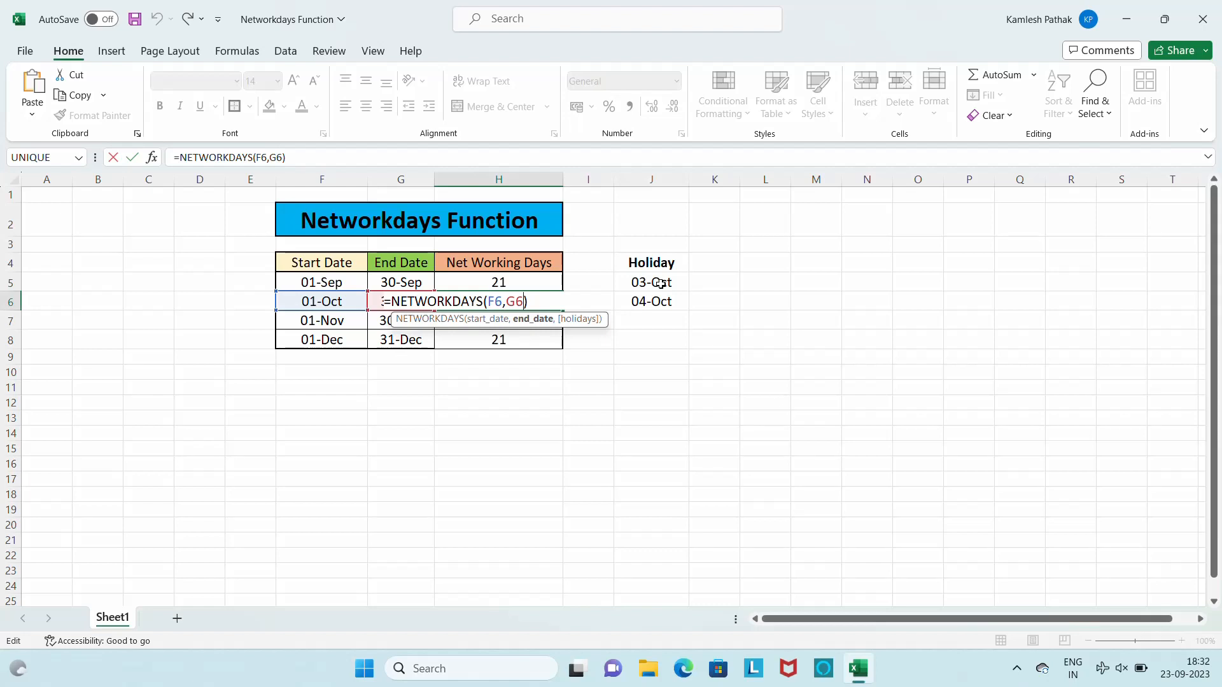
type(",")
left_click(668, 282)
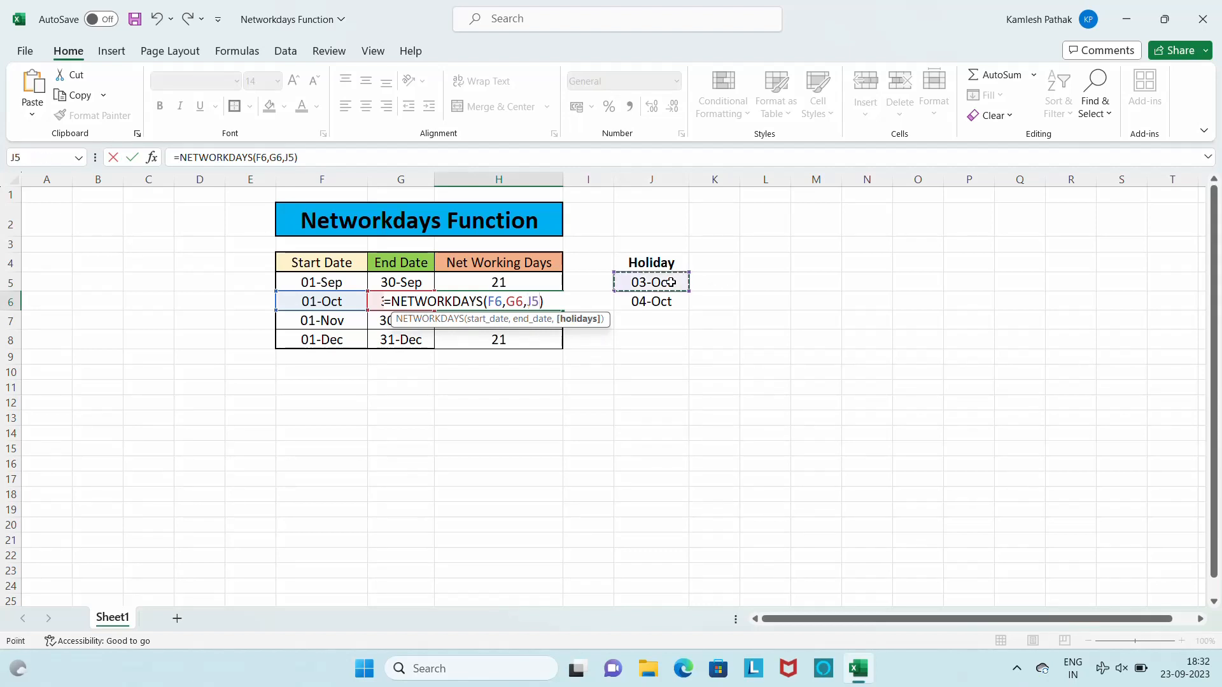
key("Return")
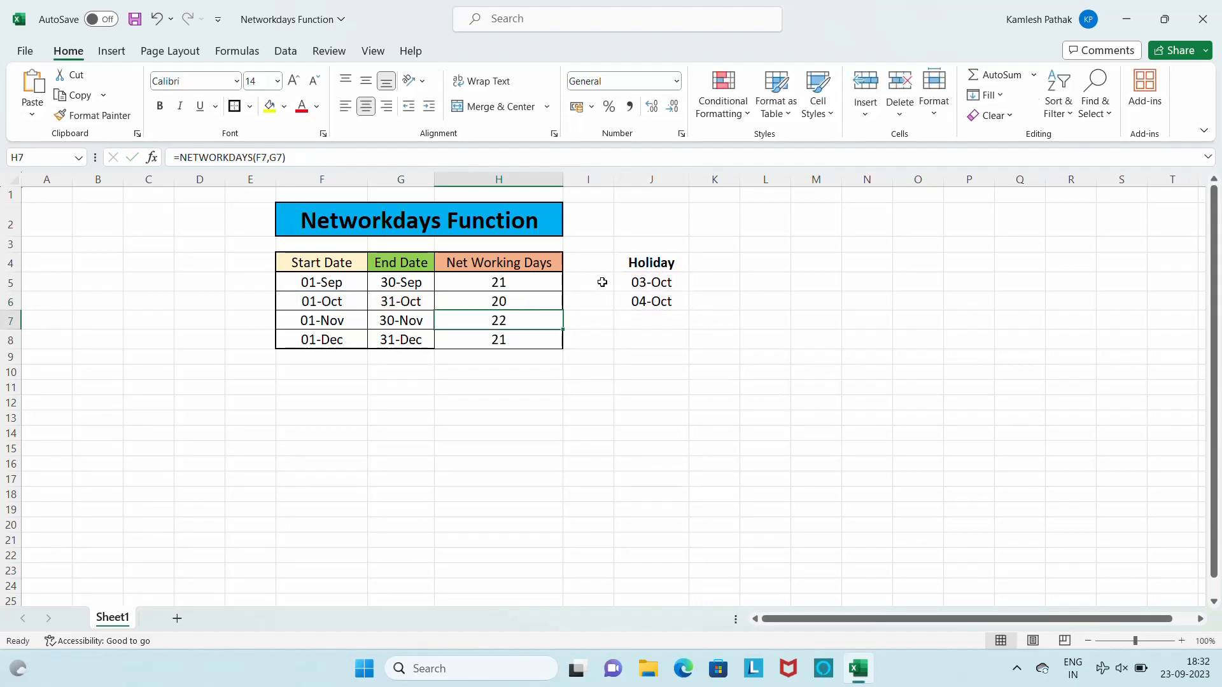
left_click(540, 306)
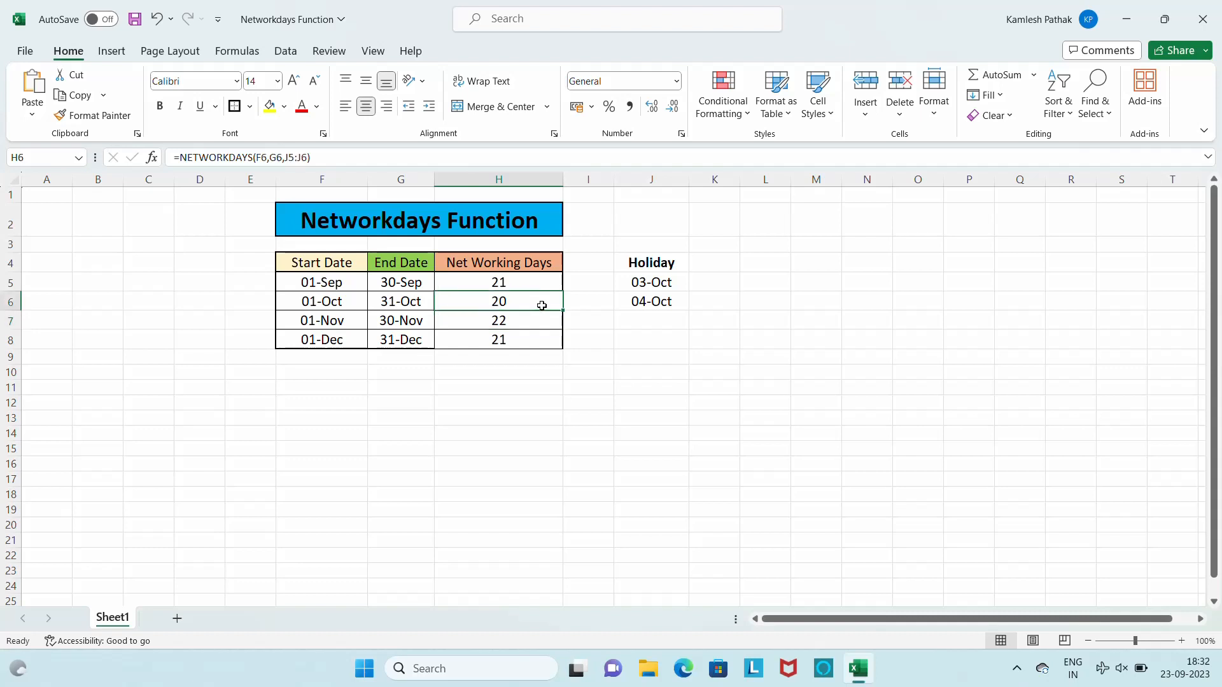
- Copy the holiday date in J6 into J7 and J8
left_click(656, 308)
key("ctrl+c")
key("Down")
key("ctrl+v")
key("Down")
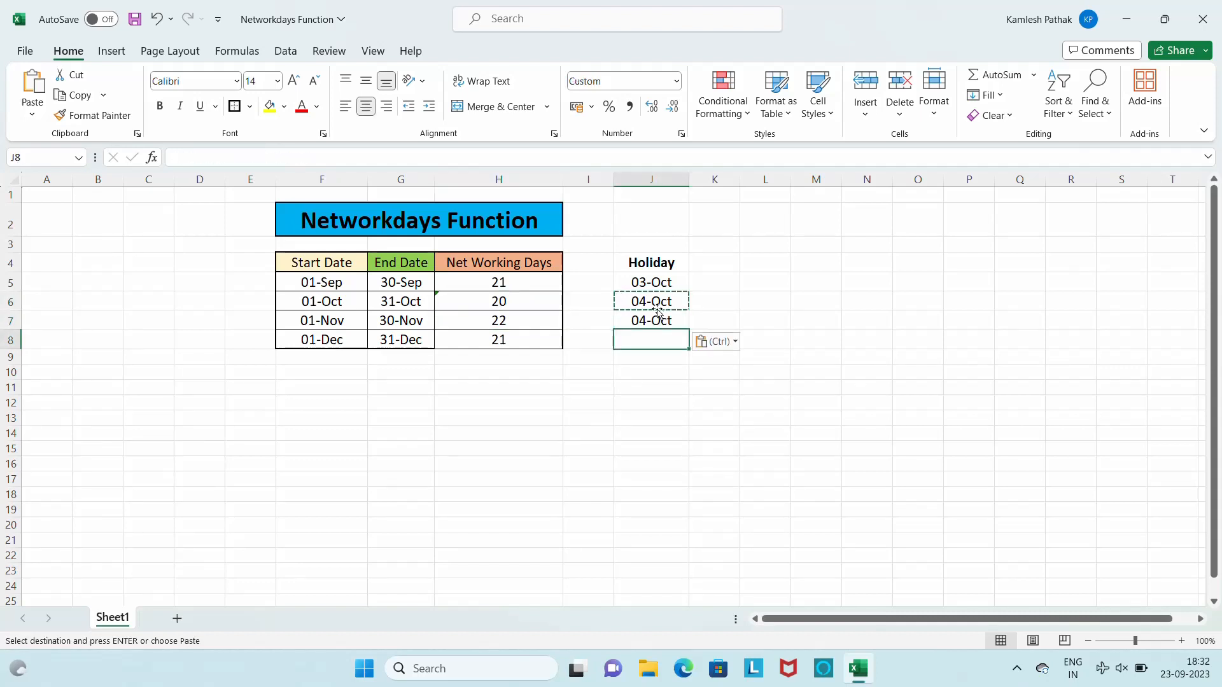
key("ctrl+v")
key("Up")
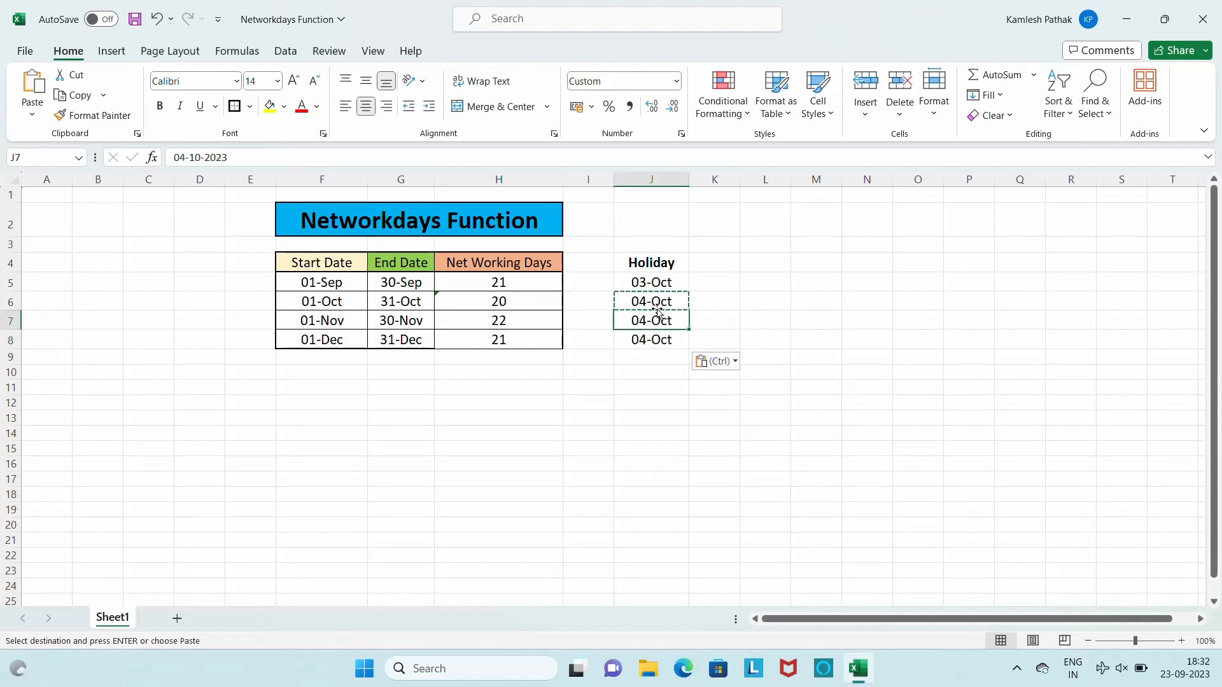
key("Escape")
- Change the holiday date in J7 to 05-10-2023 and the one in J8 to 06-10-2023
key("F2")
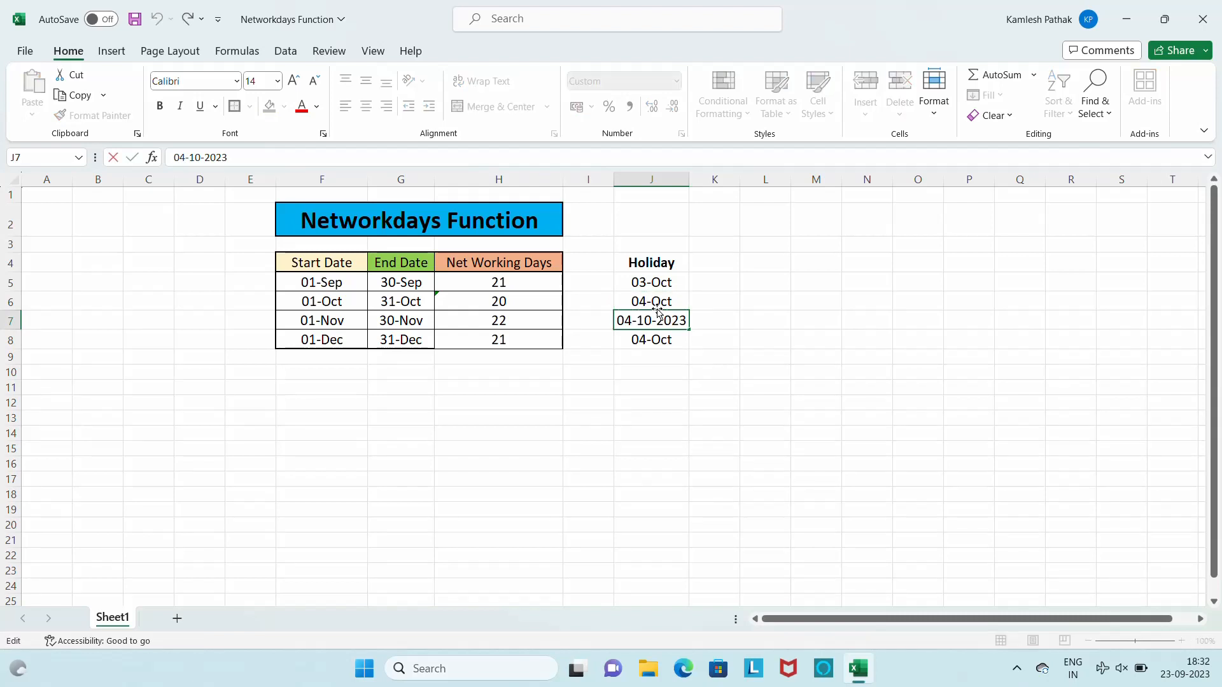
key("shift+Right")
type("5")
key("Return")
key("F2")
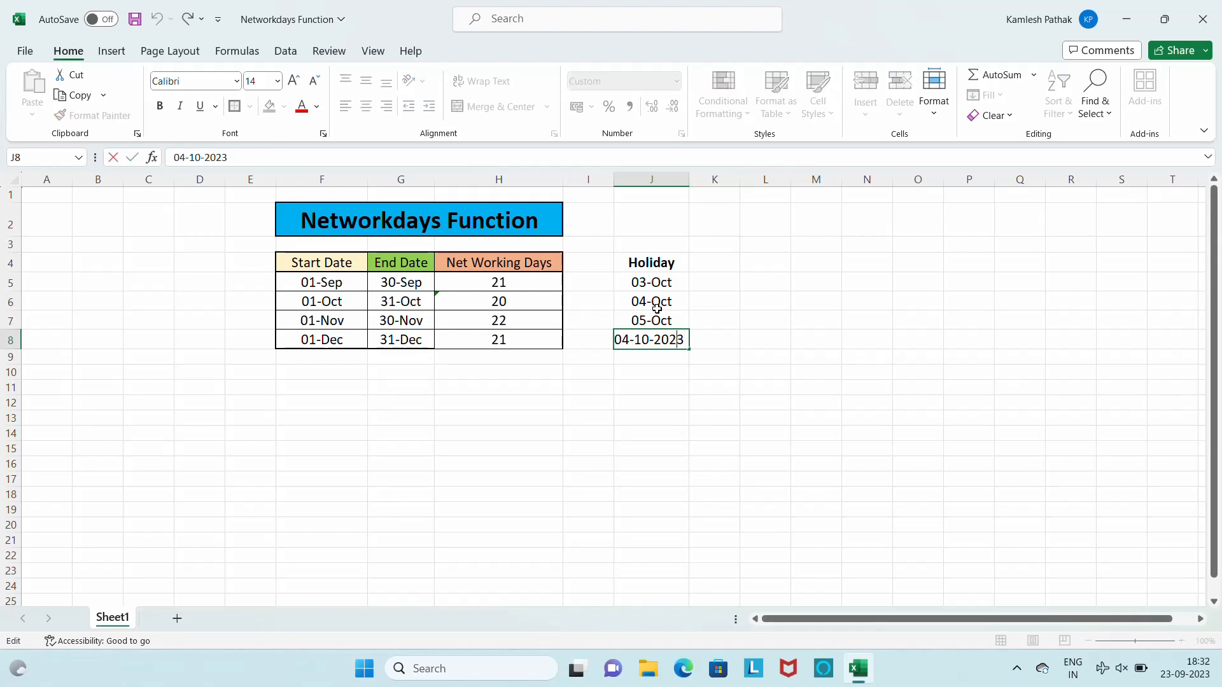
key("shift+Right")
type("6")
key("Return")
- Review the holiday list in J4:J8
key("Up")
key("Up")
key("Up")
key("Up")
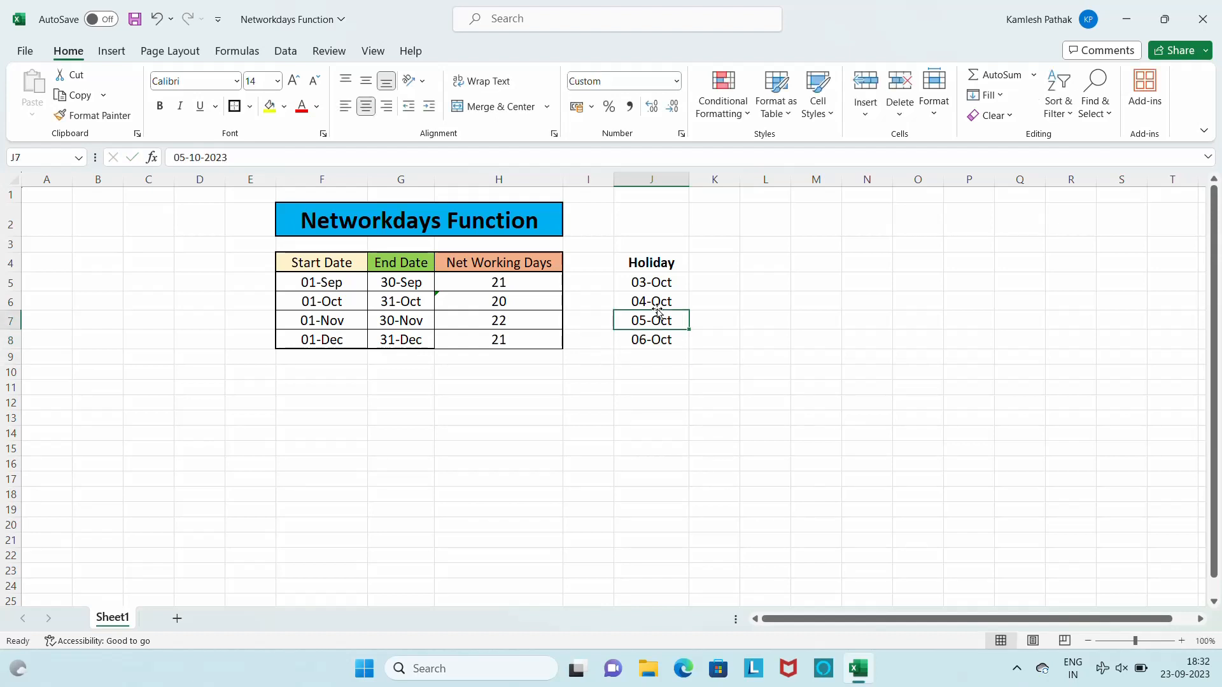
key("Down")
key("Down")
key("Up")
key("Up")
key("Up")
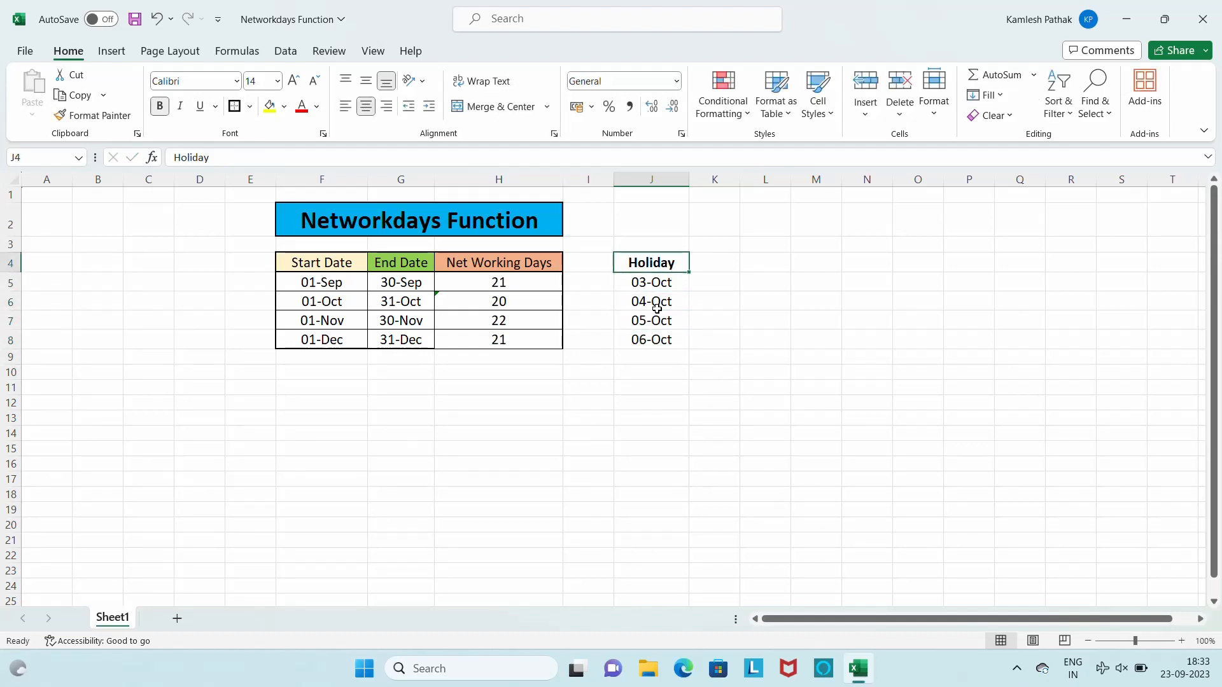
key("Down")
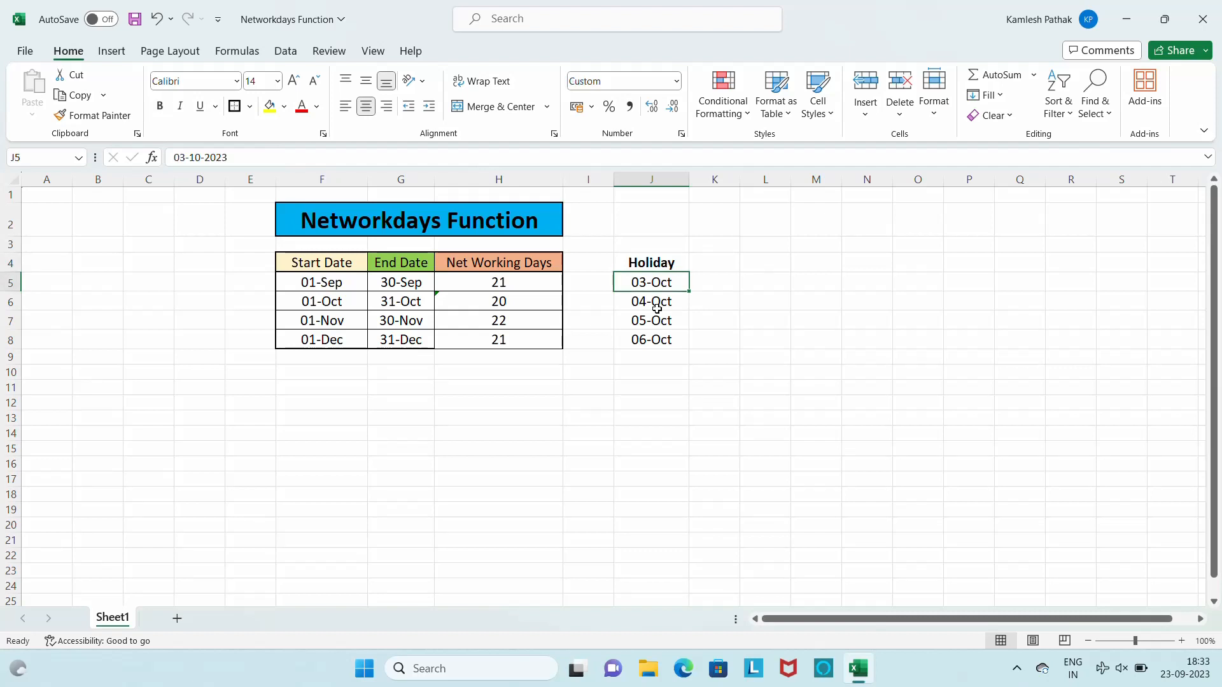
- Remove the holidays argument from October's formula in H6, leaving =NETWORKDAYS(F6,G6)
key("Left")
key("Left")
key("Down")
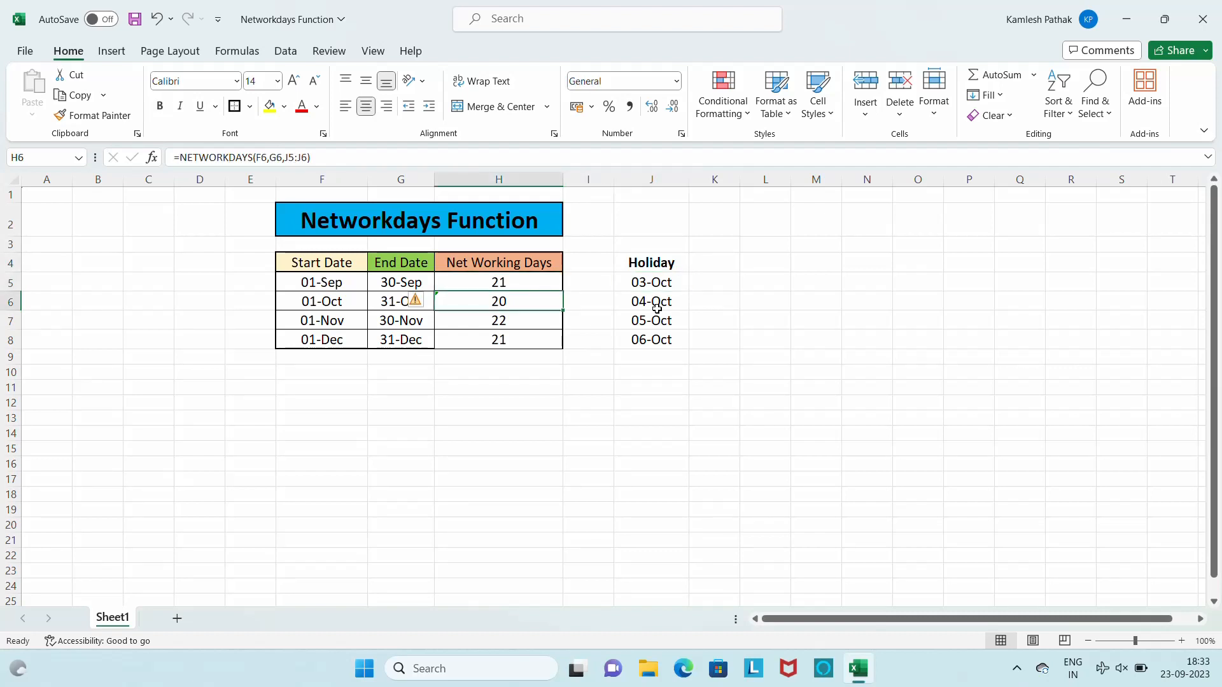
key("F2")
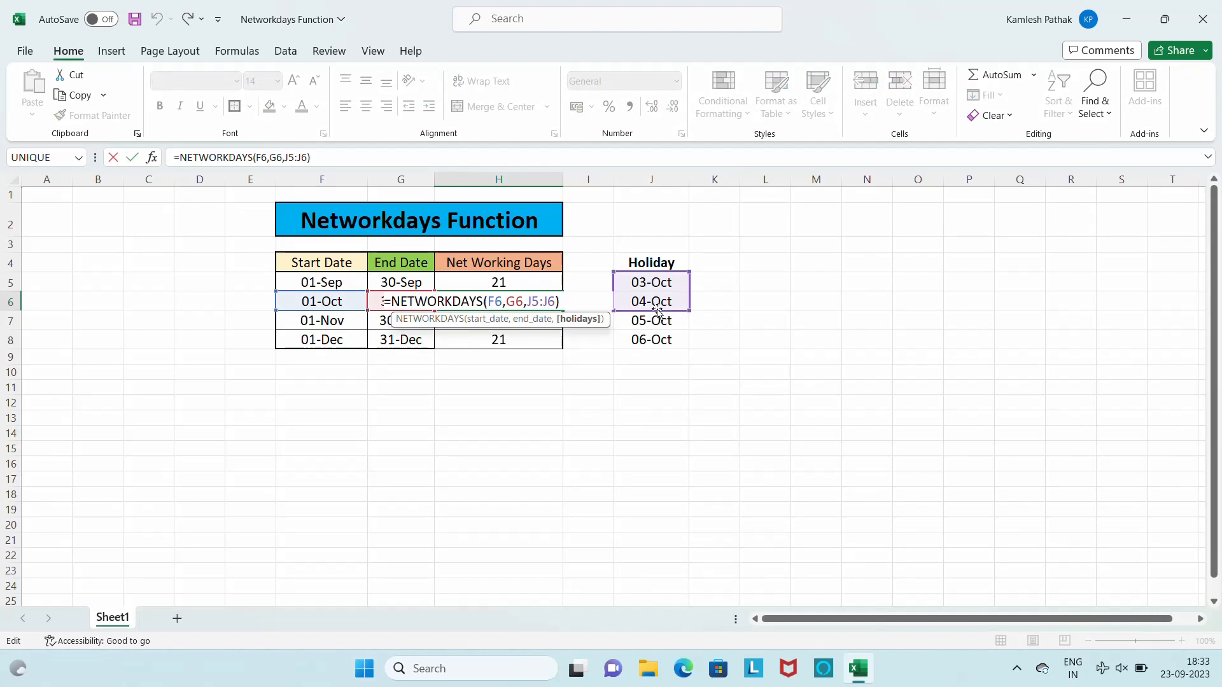
key("Left")
key("shift+End")
key("BackSpace")
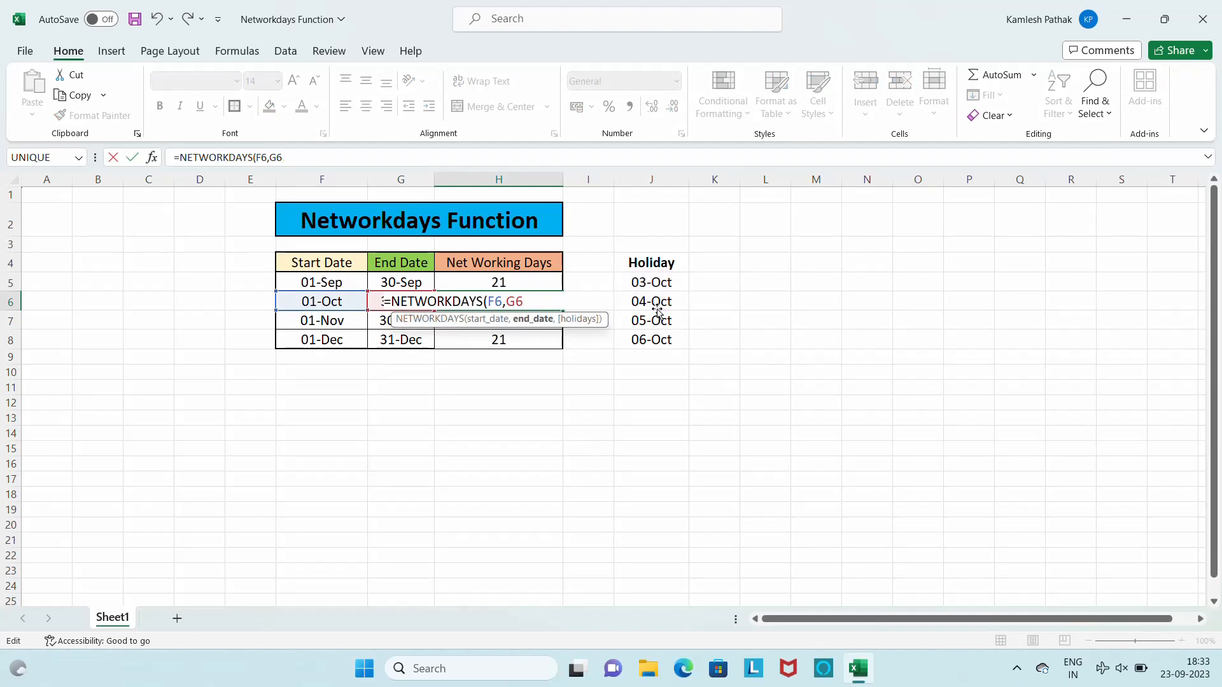
key("Return")
key("Up")
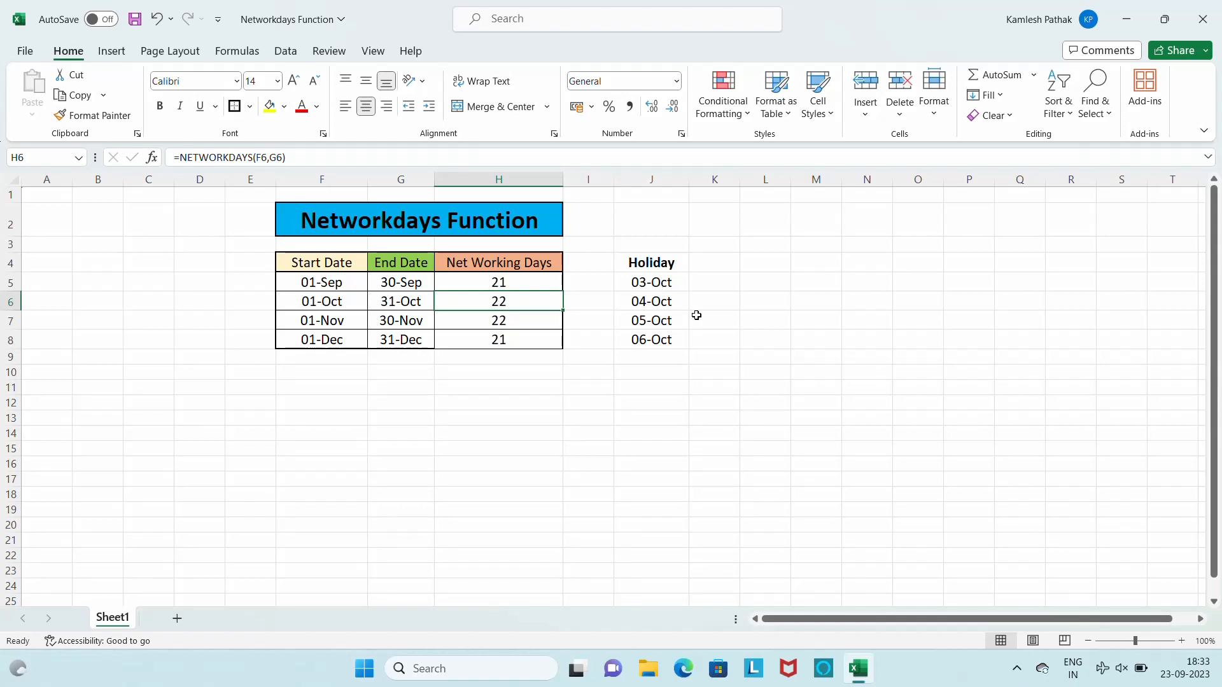
- Add the four listed holidays as the holidays argument in H6, making the formula =NETWORKDAYS(F6,G6,J5:J8)
key("F2")
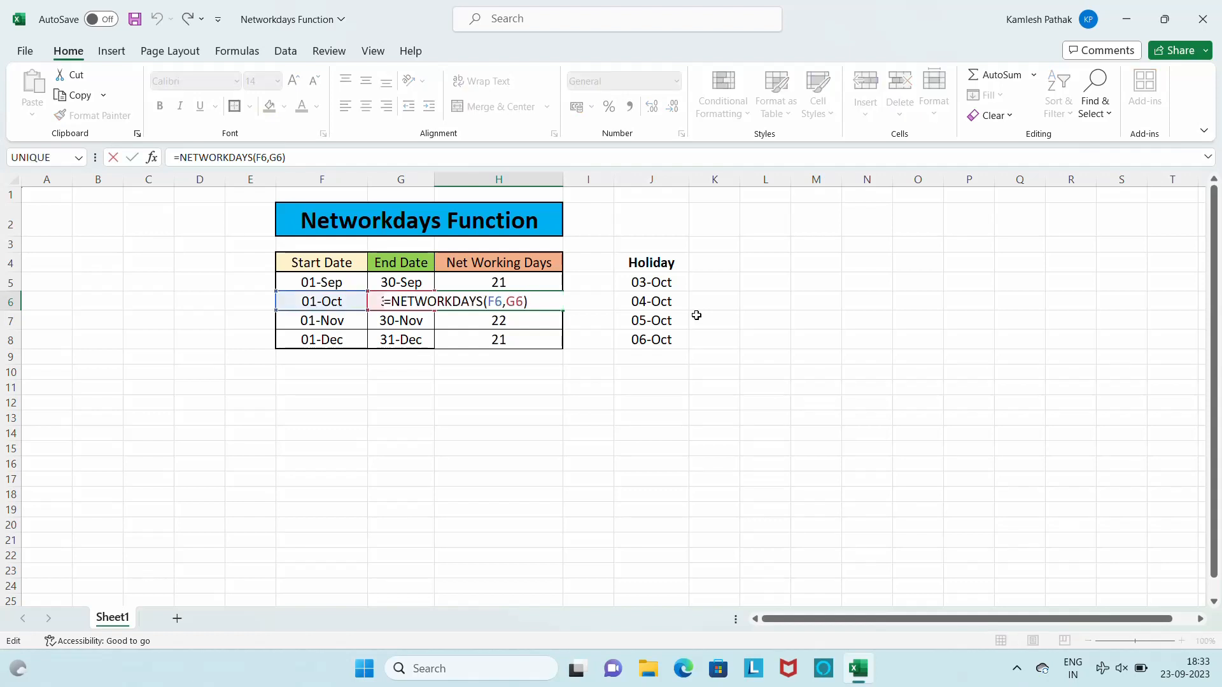
key("Left")
type(",")
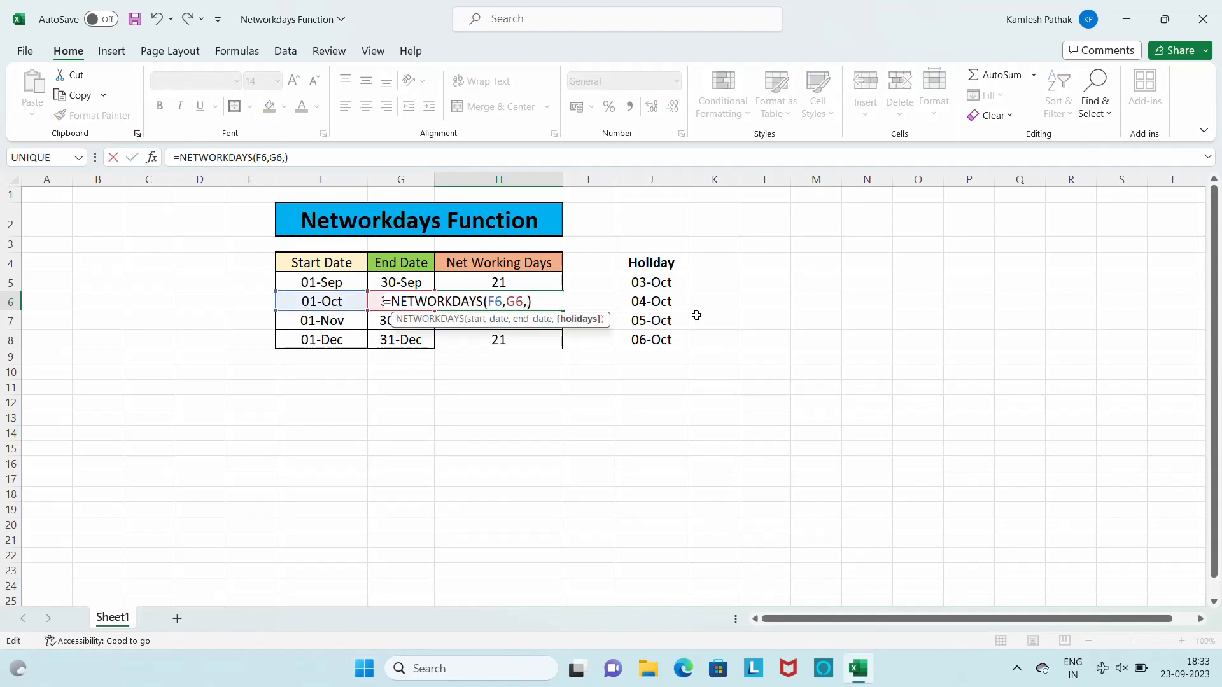
left_click(641, 286)
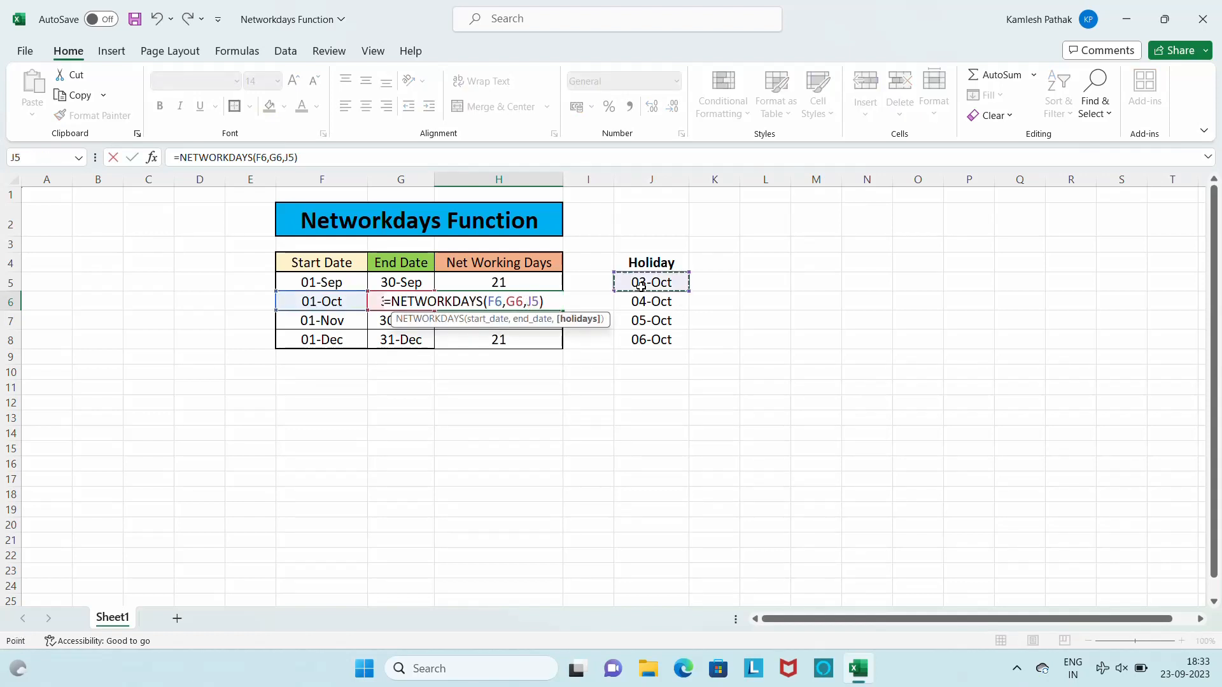
key("ctrl+shift+Down")
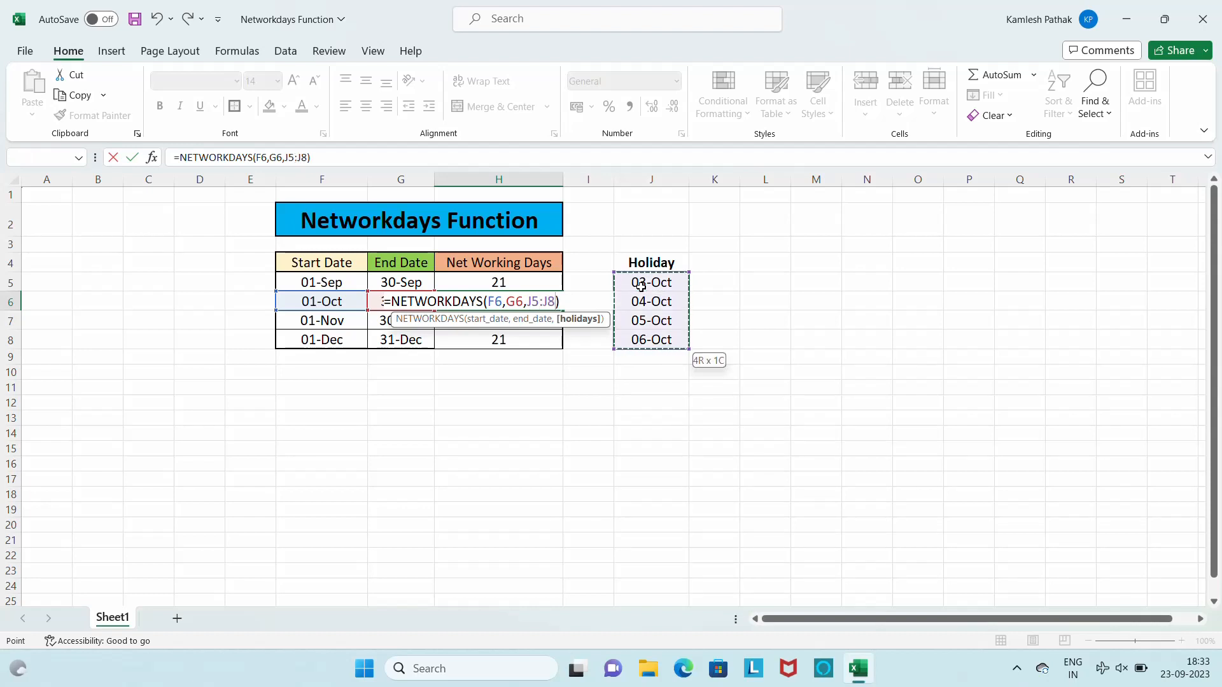
key("Return")
key("Up")
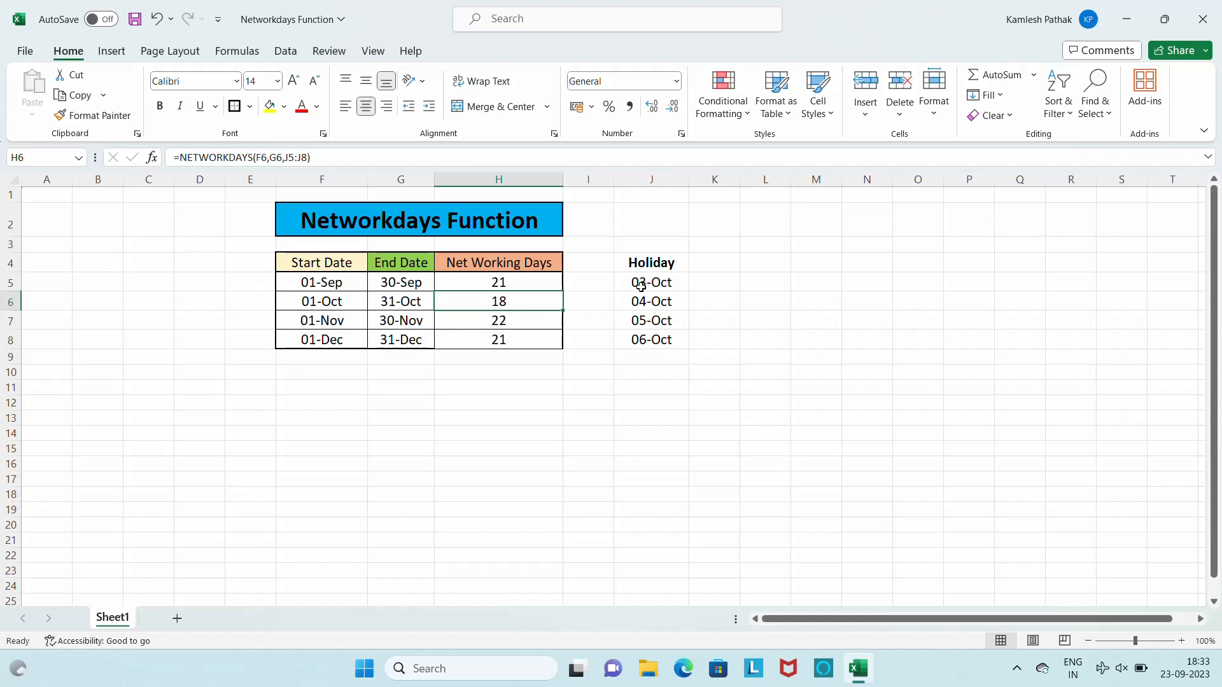
- Compare October's net working days in H6 with the holiday dates listed in J5:J8
key("Right")
key("Right")
key("Up")
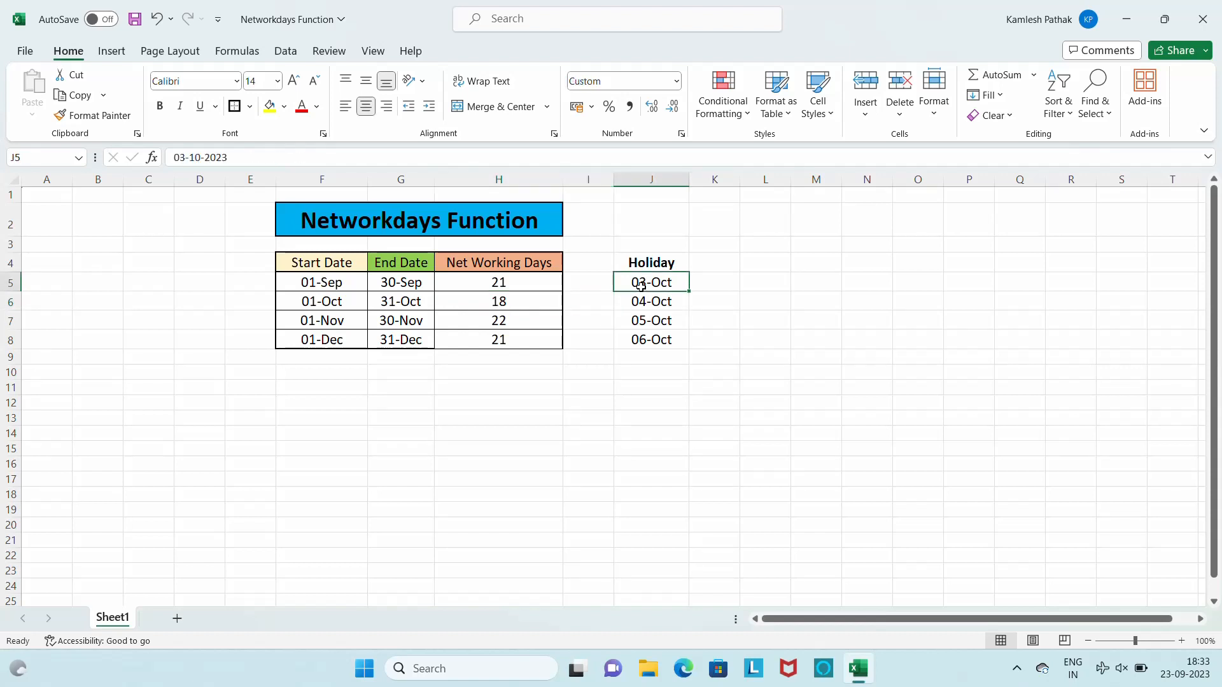
key("shift+Down")
key("shift+Down")
key("shift+Down")
key("Down")
key("Down")
key("Up")
key("Left")
key("Left")
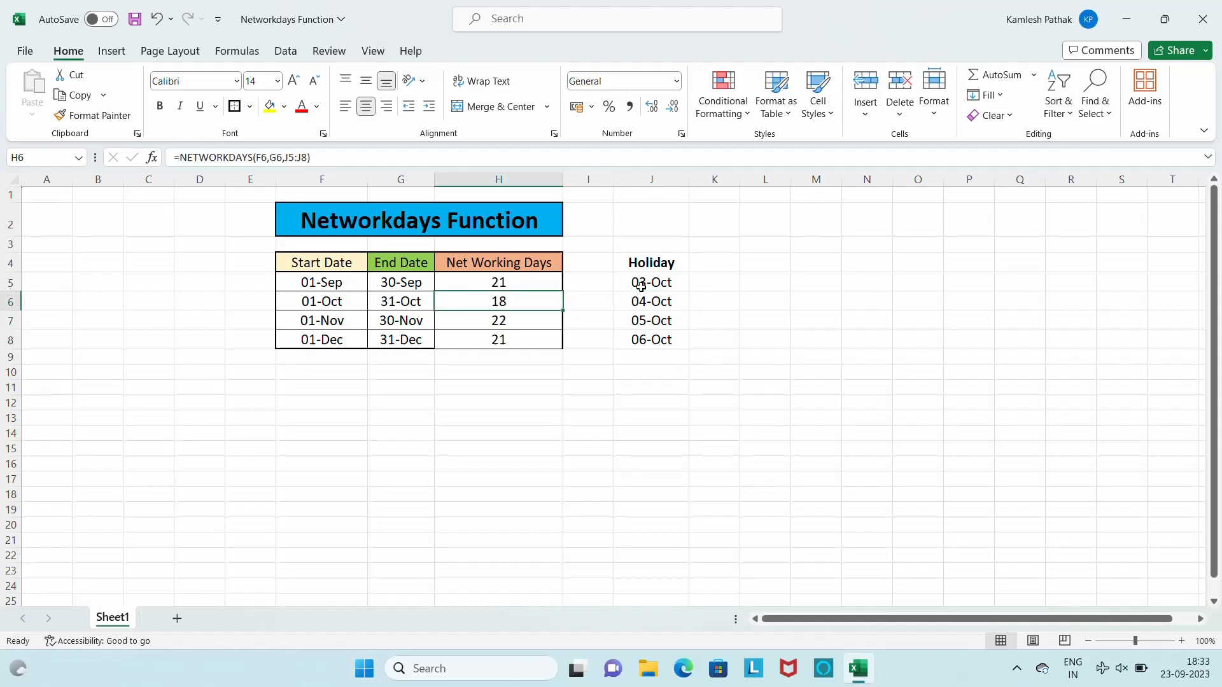
key("Up")
key("Up")
key("Right")
key("Right")
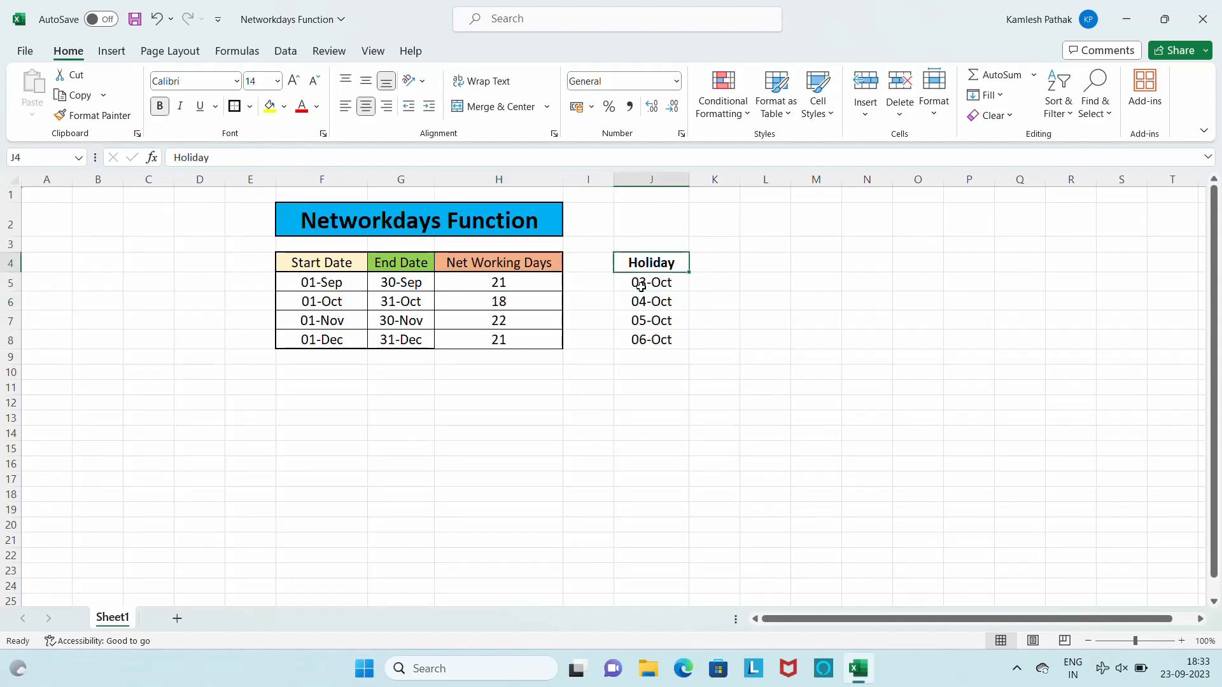
key("Down")
key("Down")
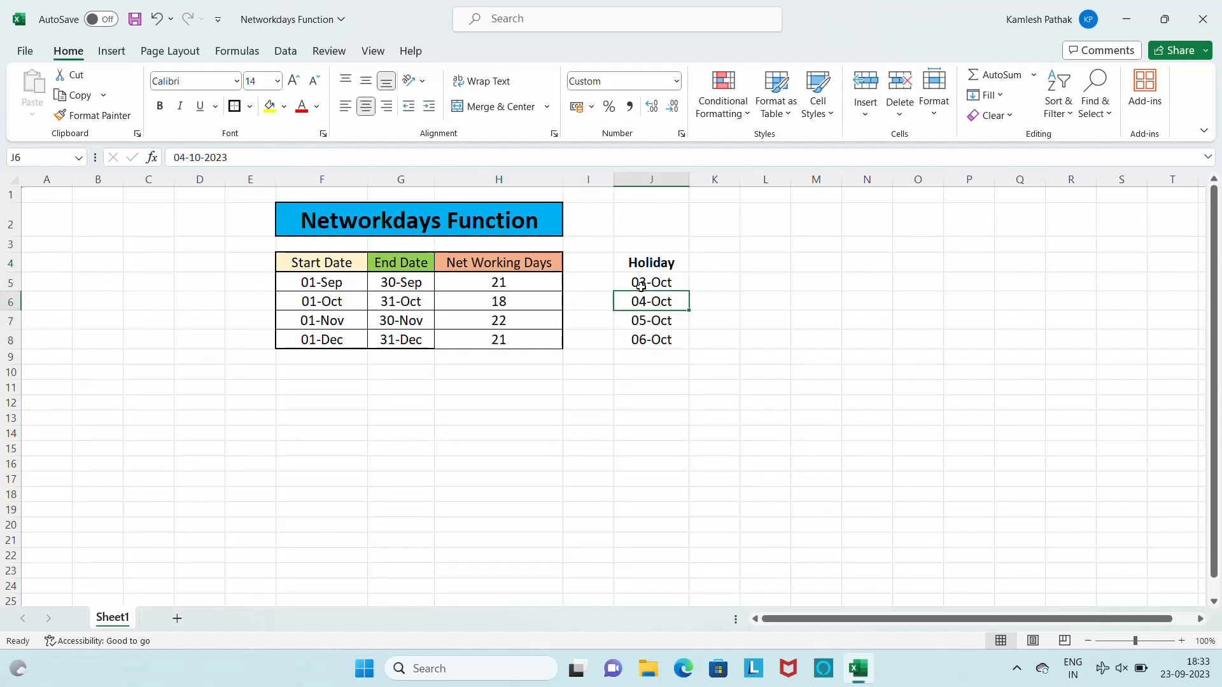
left_click(316, 287)
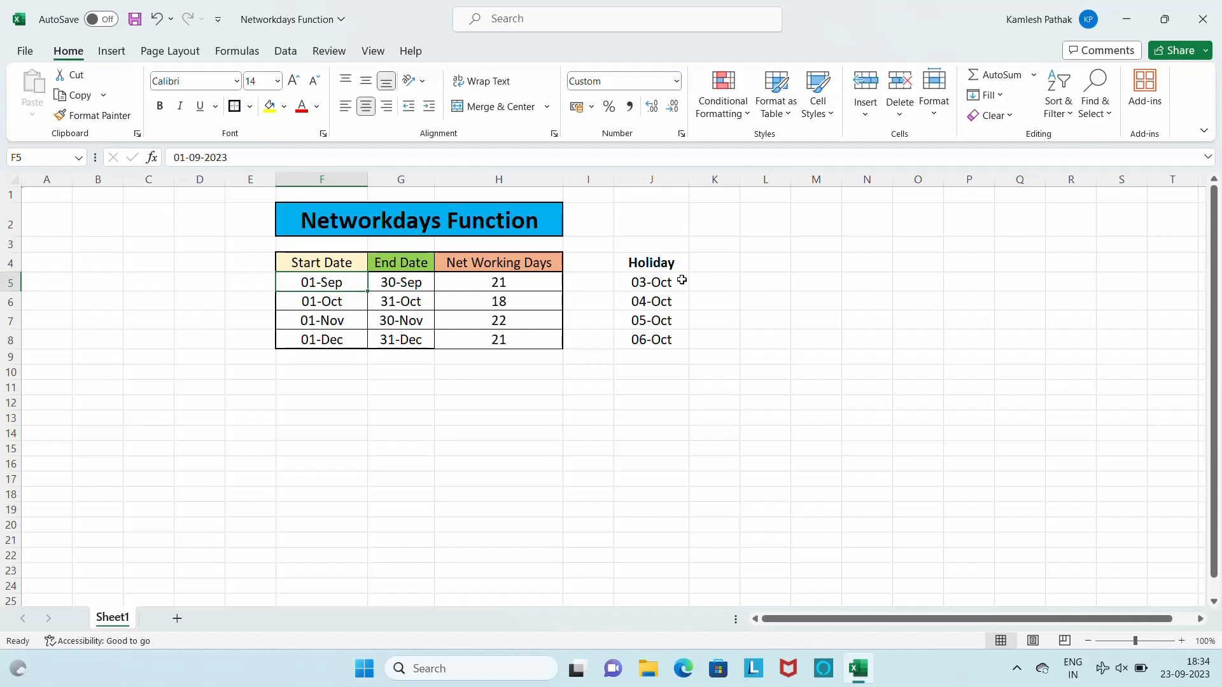
left_click(1016, 677)
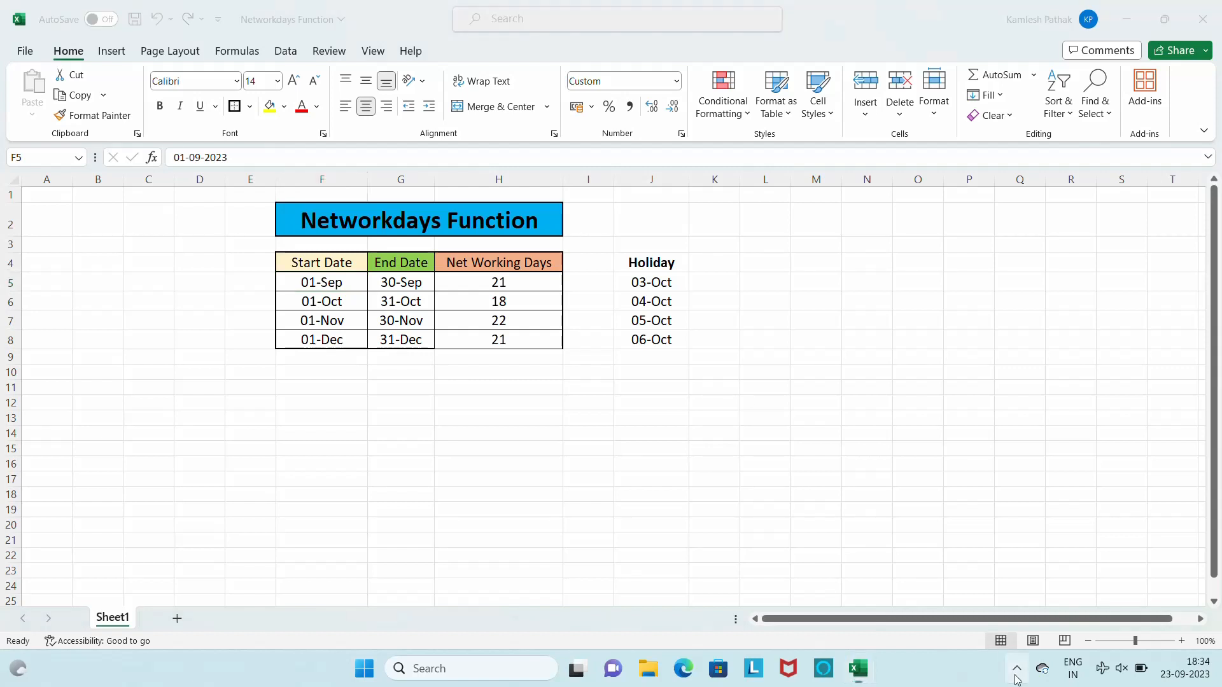
left_click(952, 619)
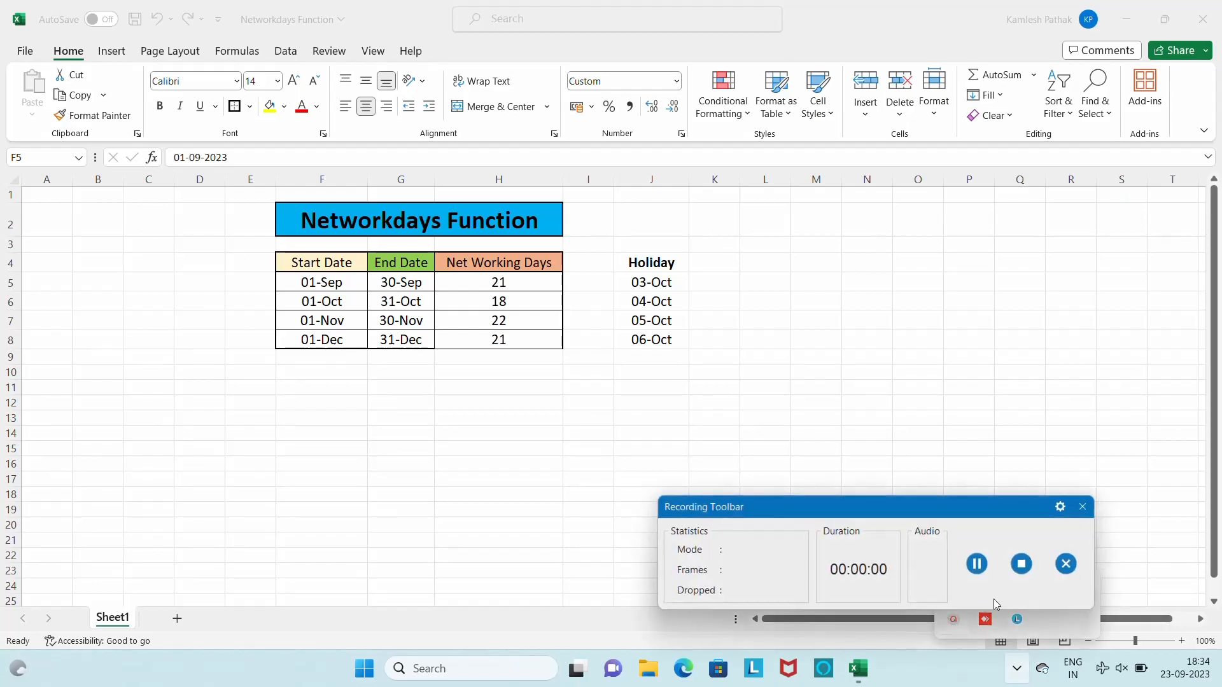